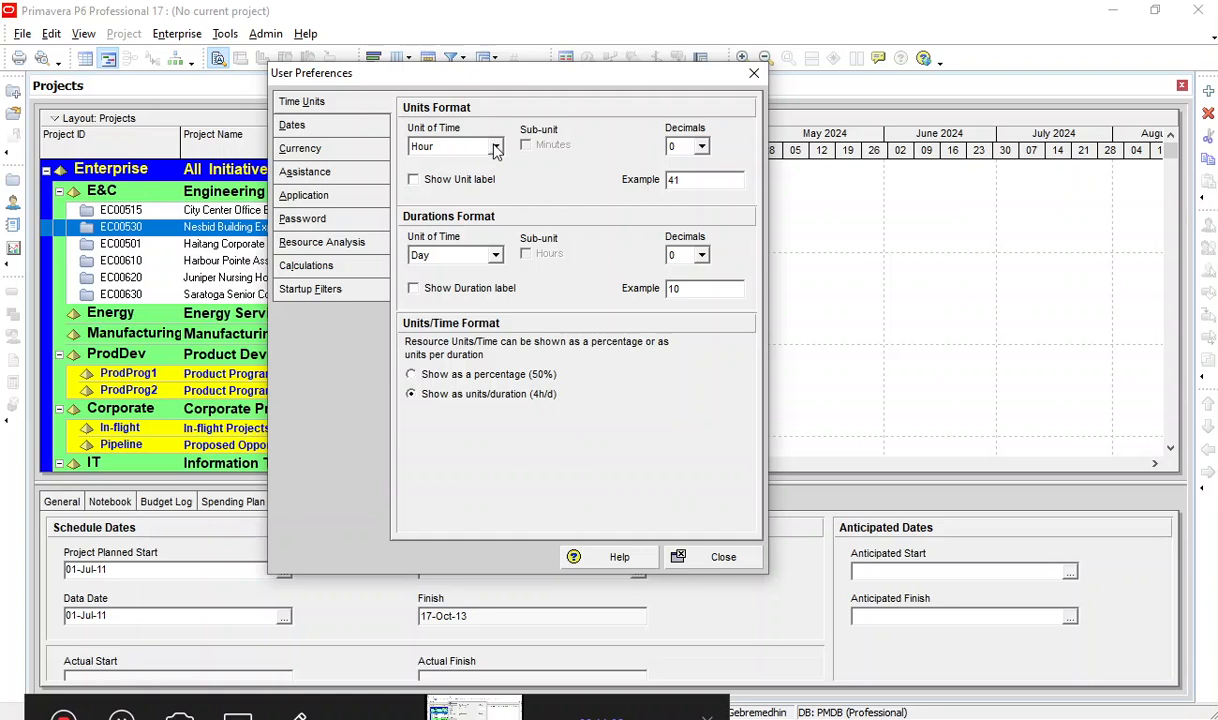
left_click(494, 256)
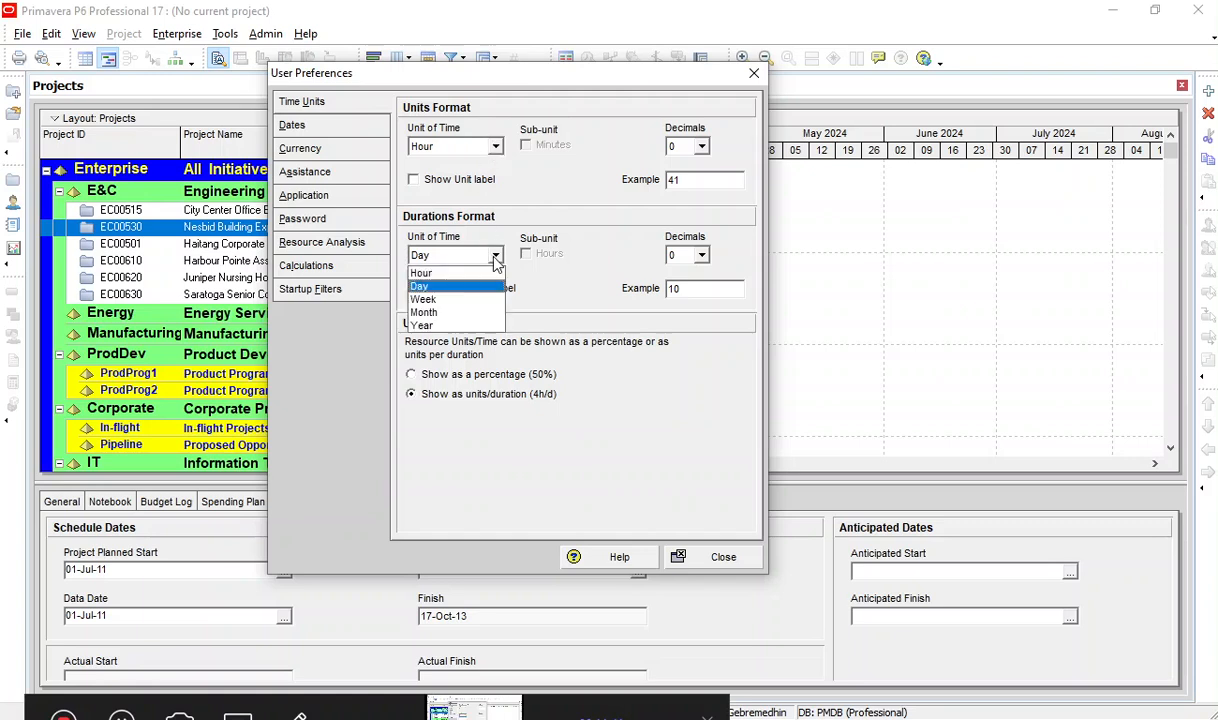
left_click(494, 258)
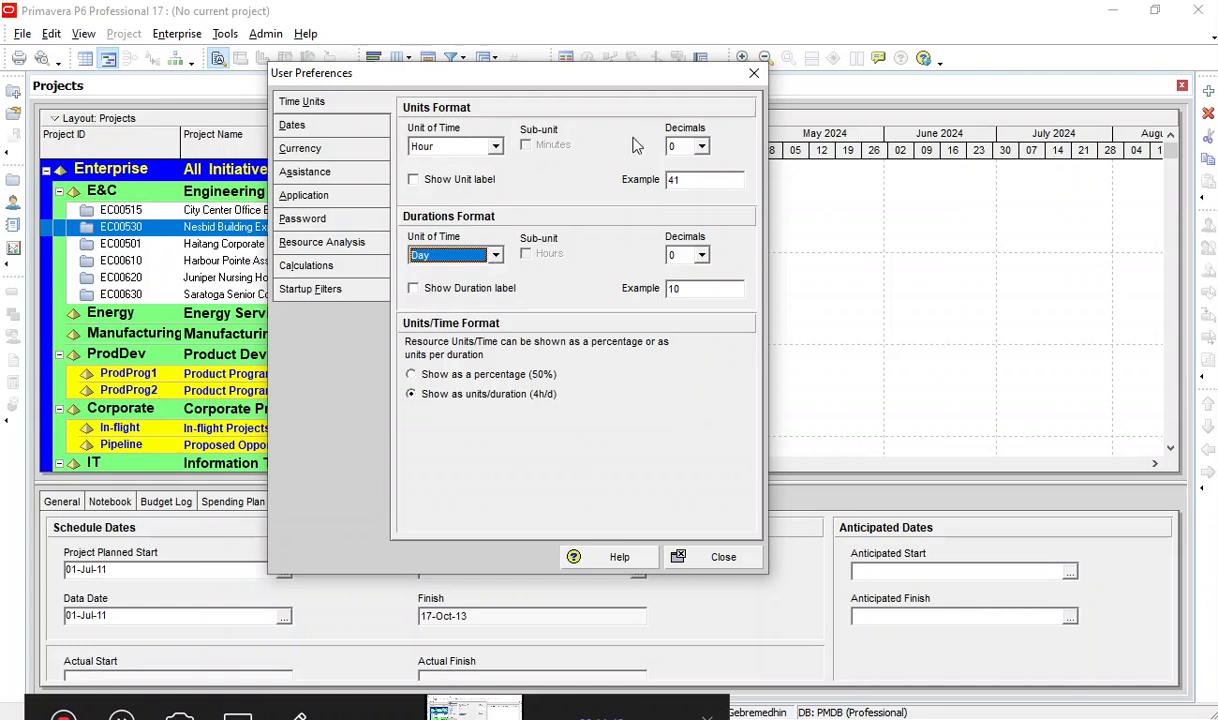
left_click(706, 147)
left_click(706, 147)
key("Tab")
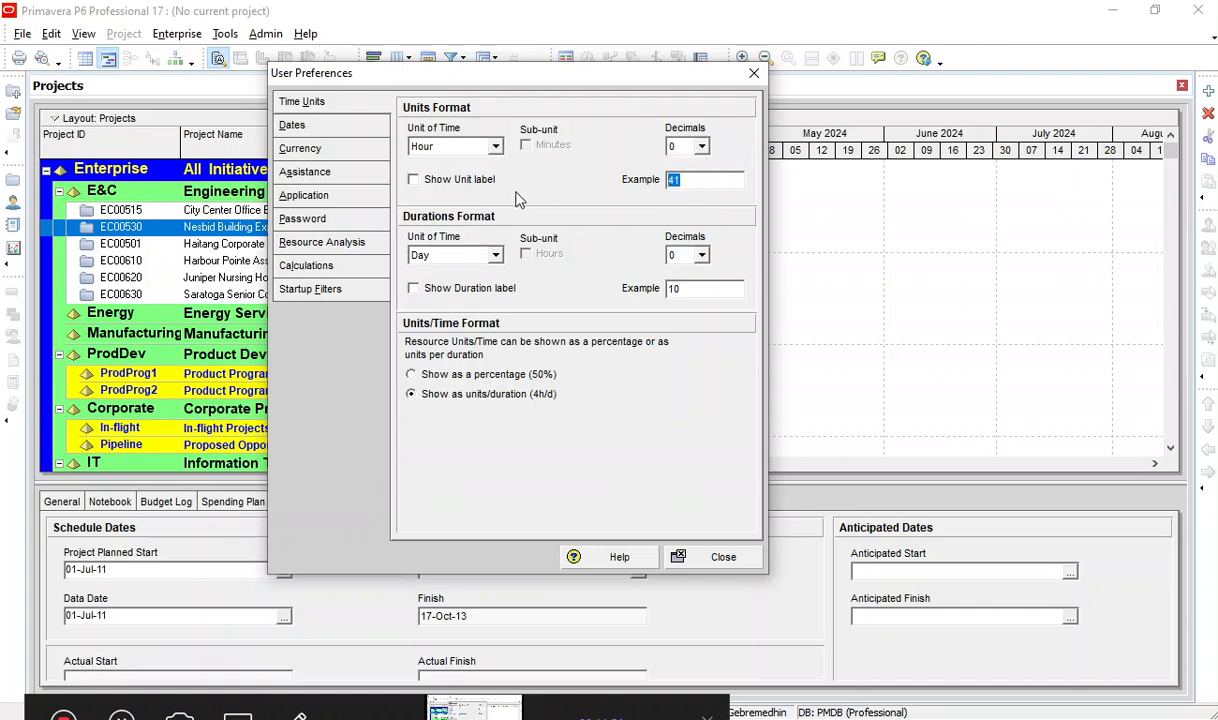
Turn on the unit label in the units format of the time unit preferences.
left_click(414, 181)
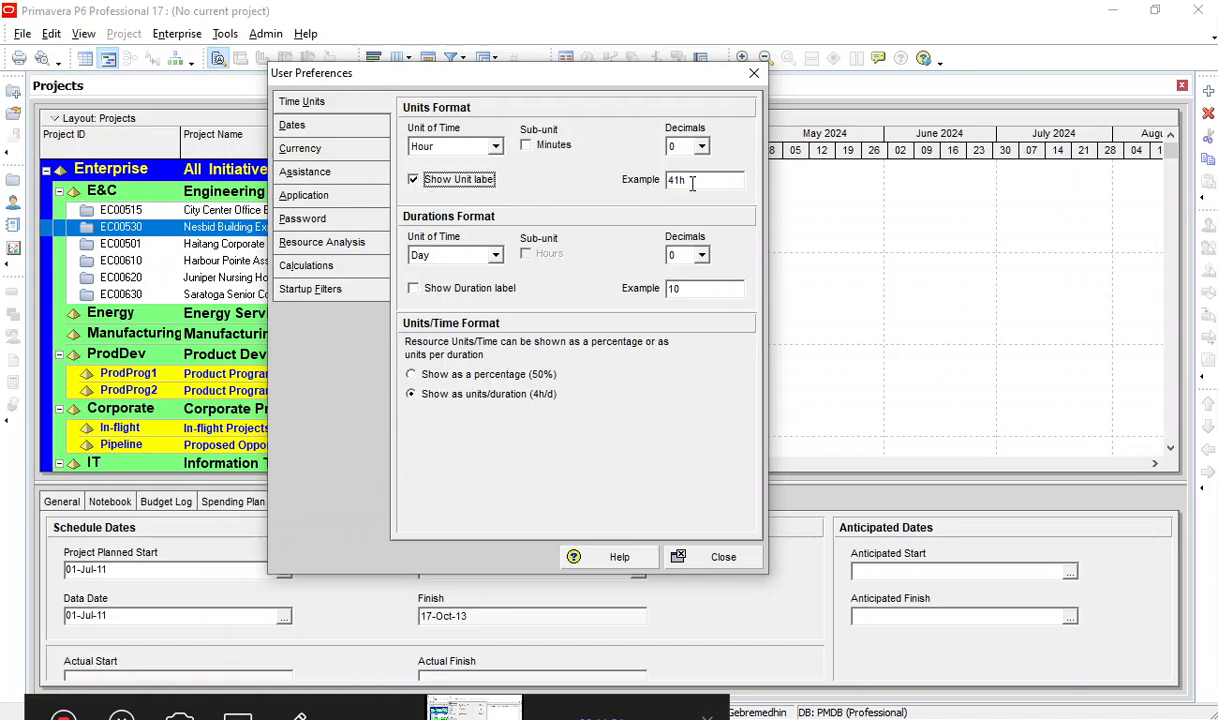
key("Tab")
left_click(690, 179)
left_click(438, 184)
left_click(434, 180)
Try Day and Week as the unit of time in the units format, and return it to Hour.
left_click(472, 145)
left_click(420, 177)
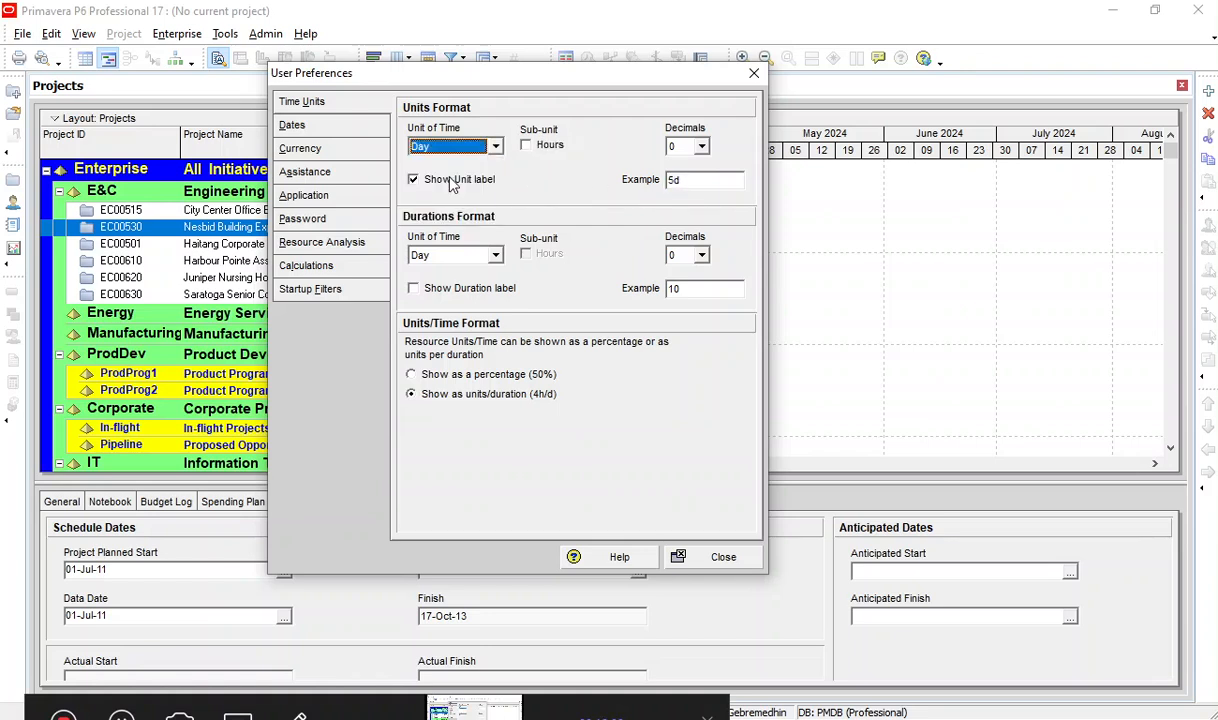
double_click(700, 186)
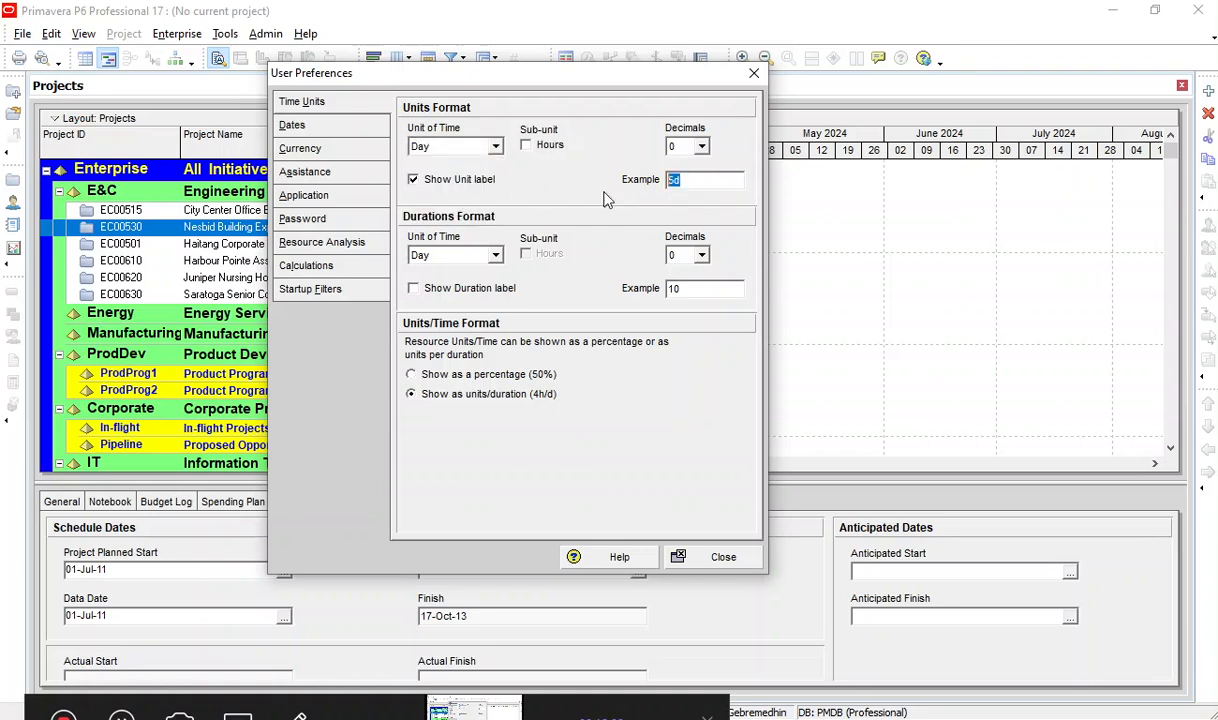
left_click(494, 146)
left_click(440, 184)
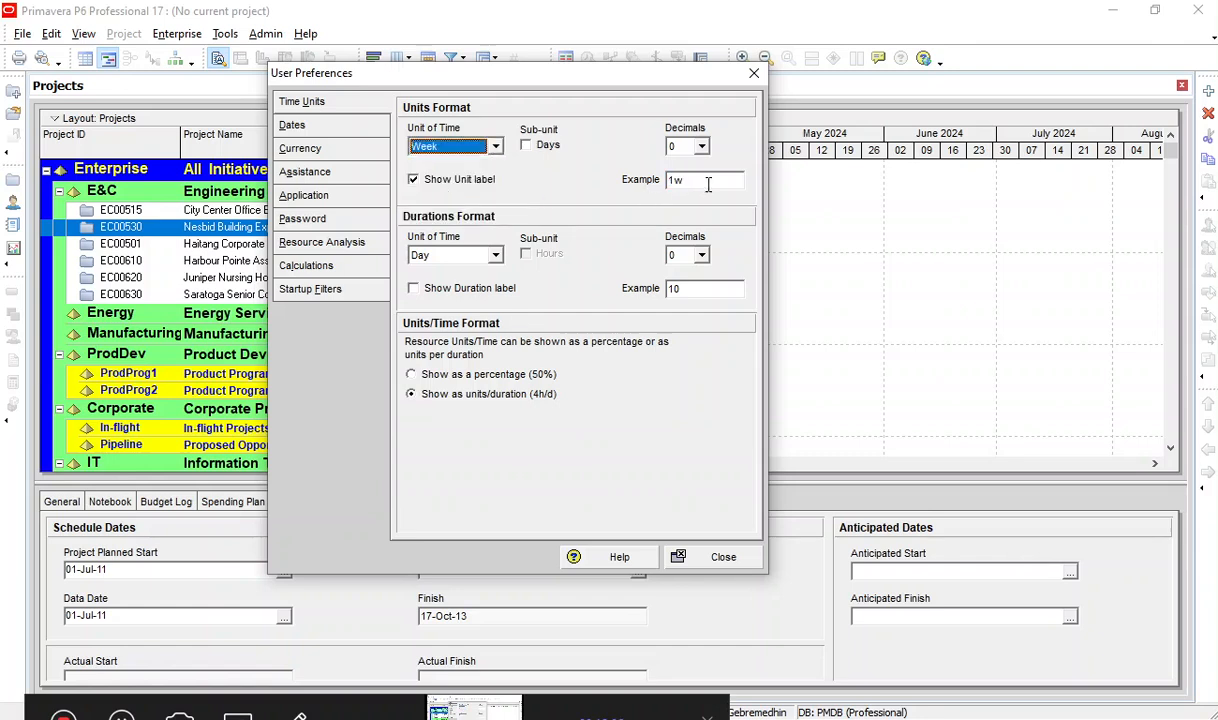
left_click(463, 147)
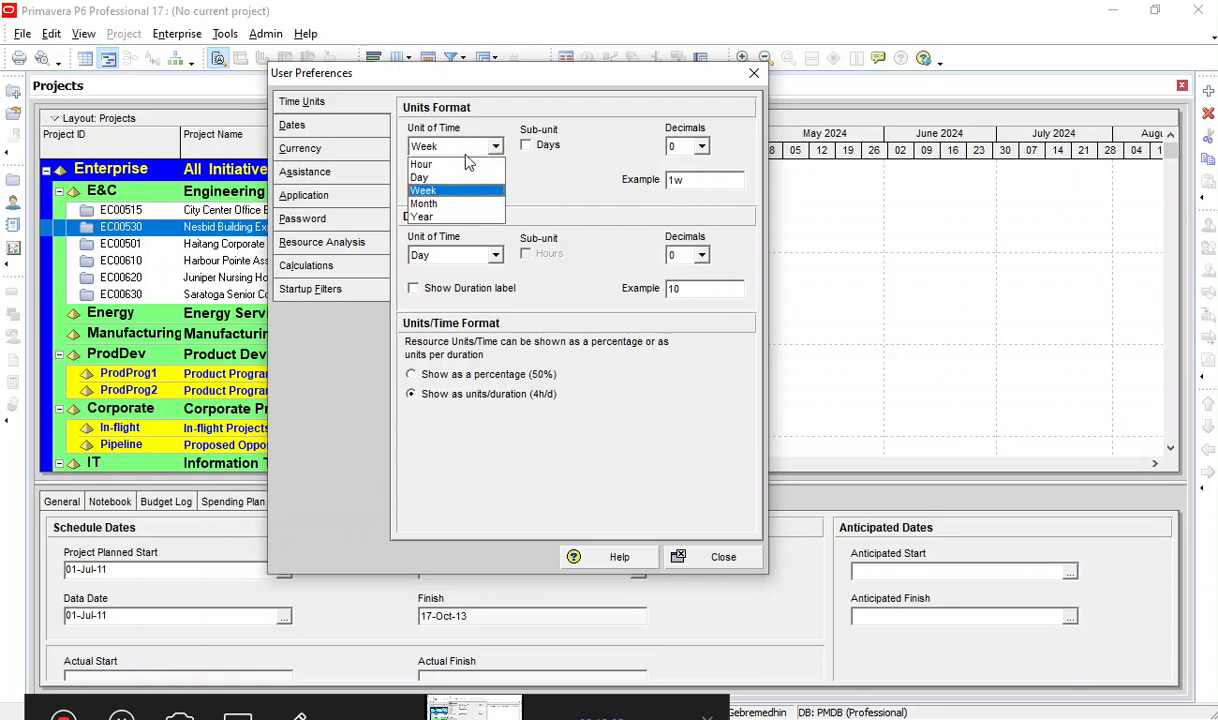
left_click(427, 166)
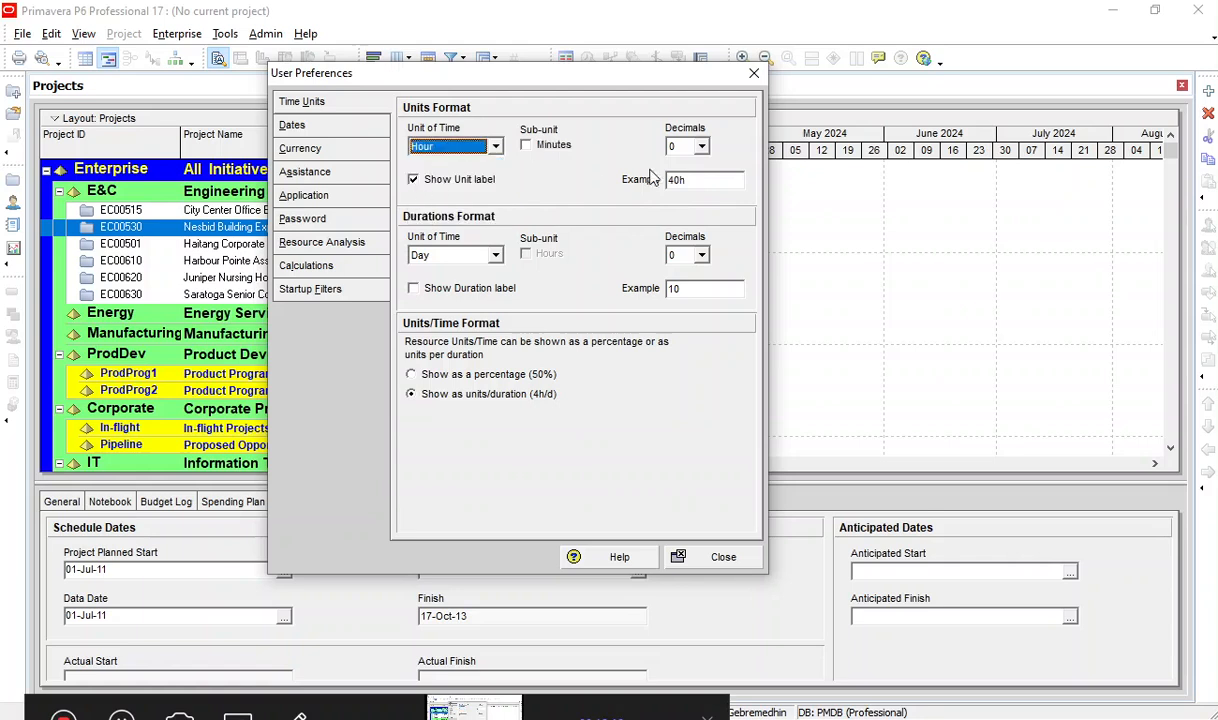
left_click_drag(699, 180, 602, 187)
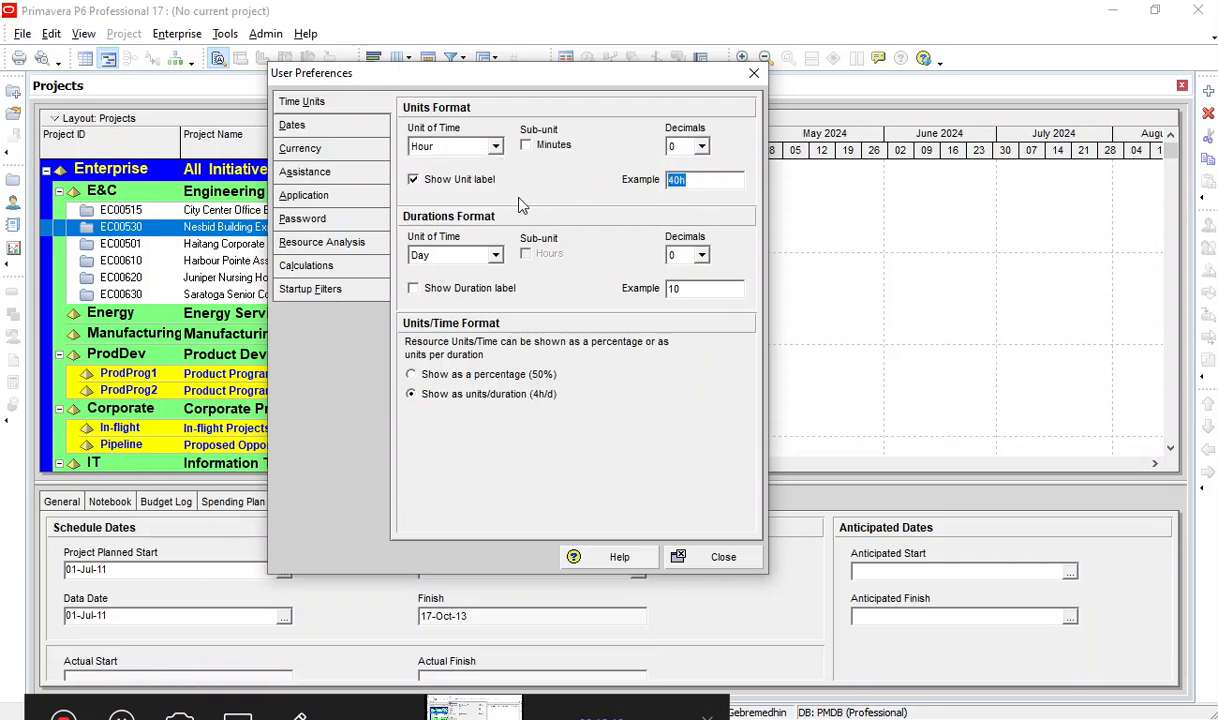
Keep Day as the durations' unit of time and turn on the duration label.
left_click(440, 257)
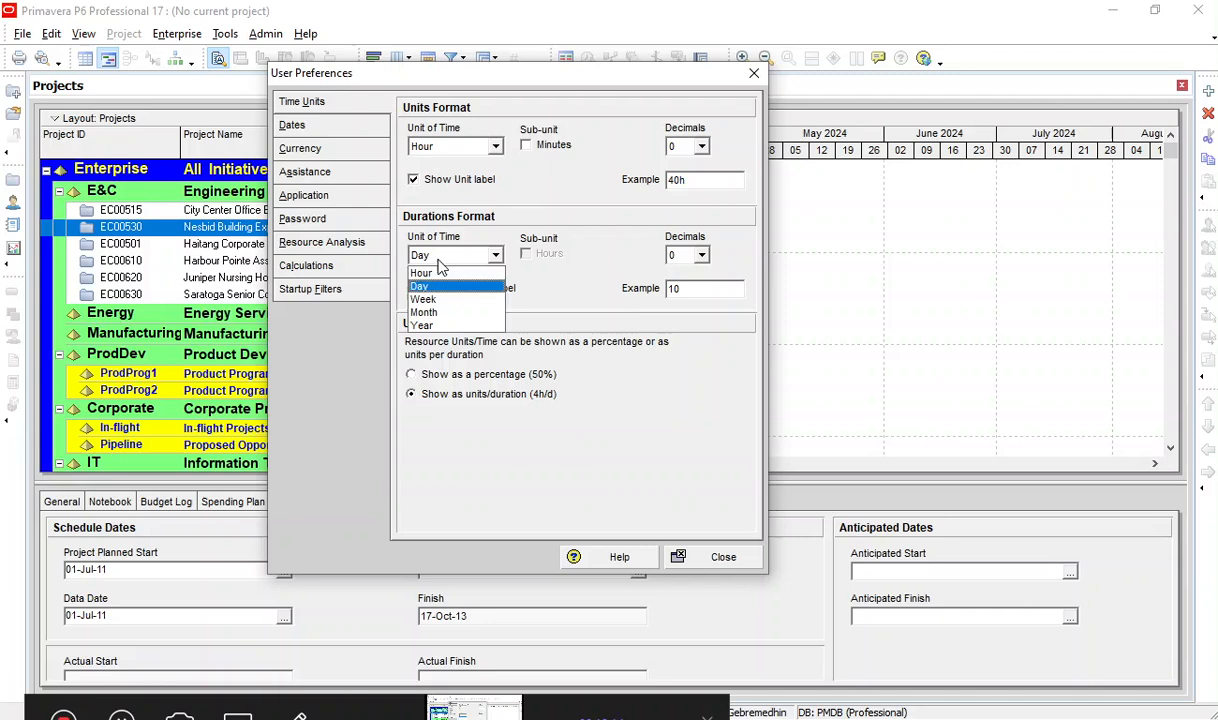
left_click(441, 265)
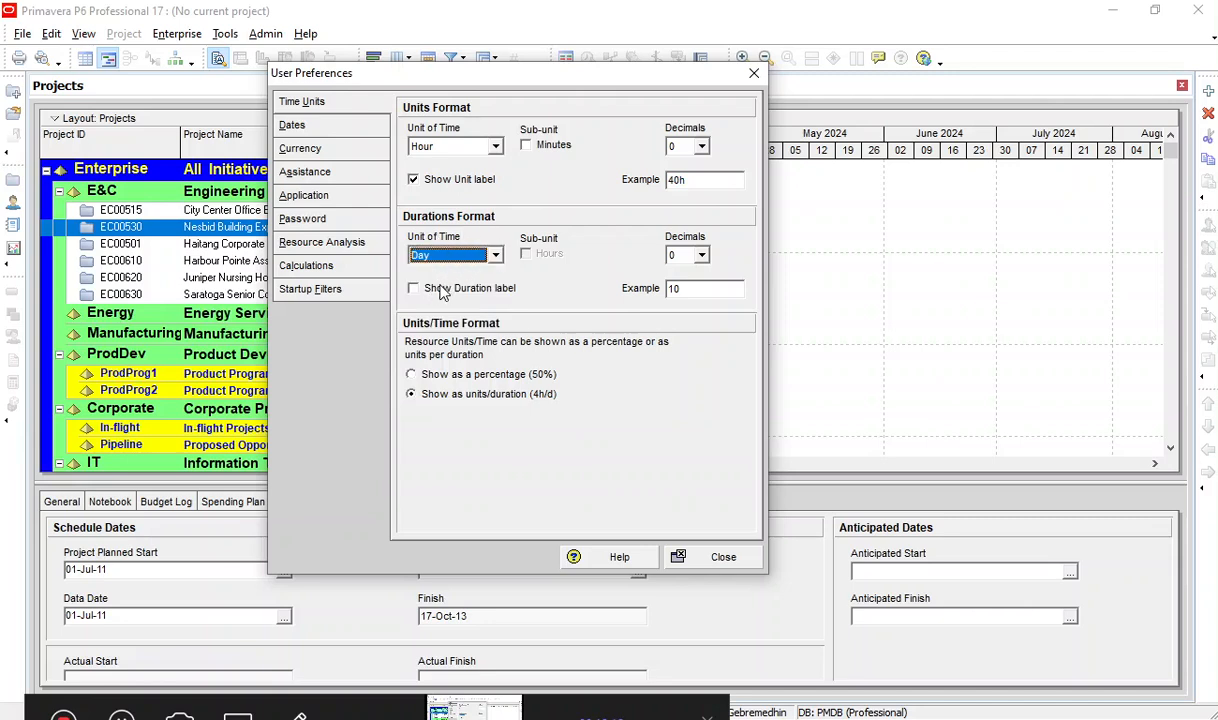
left_click(441, 289)
double_click(692, 289)
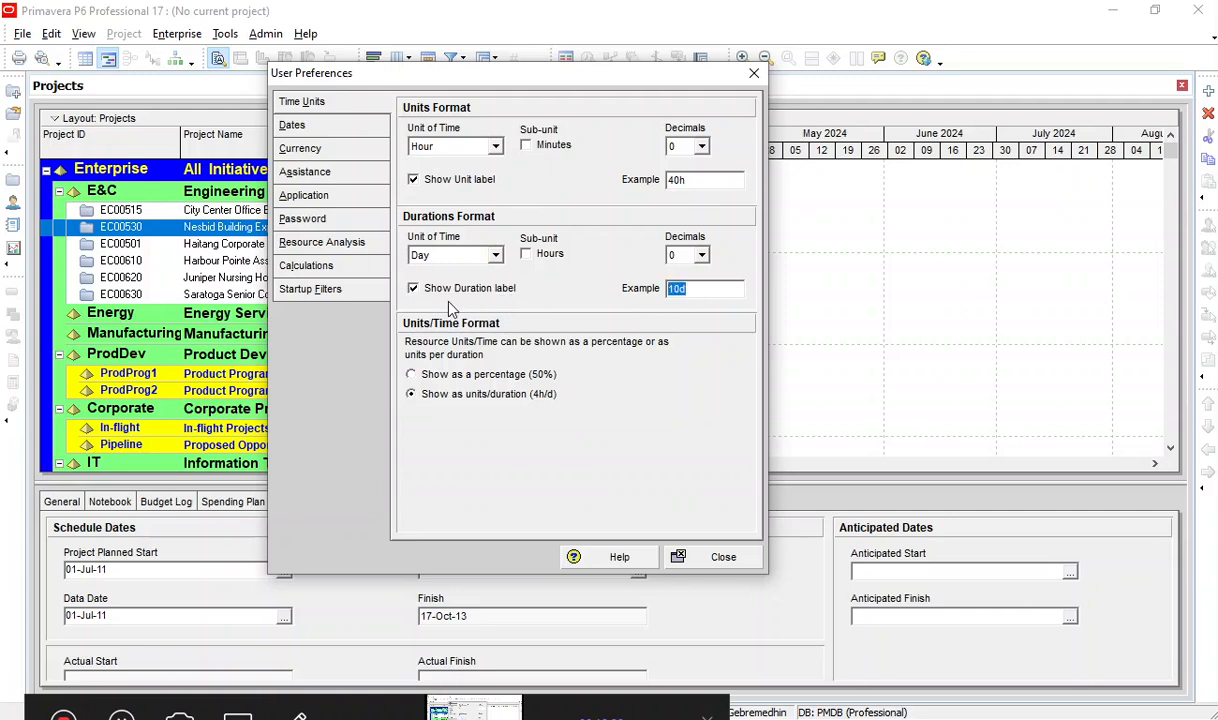
Try the Hours sub-unit with different decimals for durations, and return to 0 decimals without the sub-unit.
left_click(527, 256)
left_click(702, 256)
left_click(673, 287)
left_click(702, 256)
left_click(688, 301)
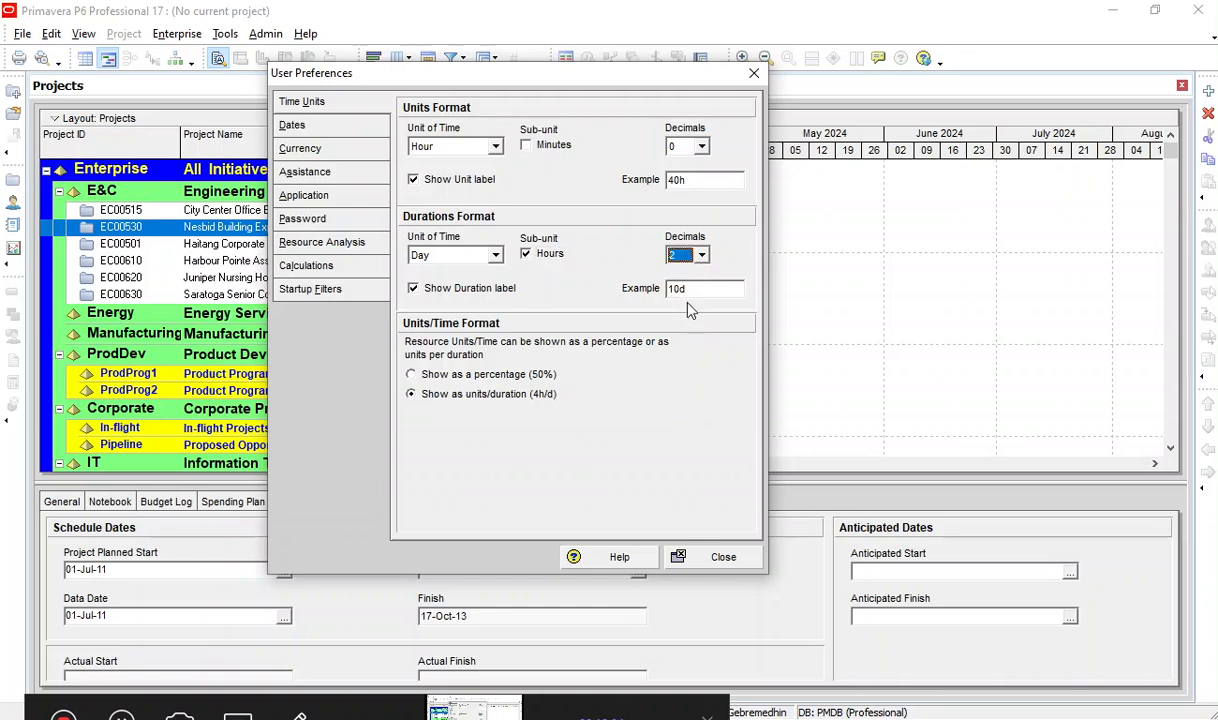
left_click(702, 256)
left_click(678, 273)
left_click(526, 254)
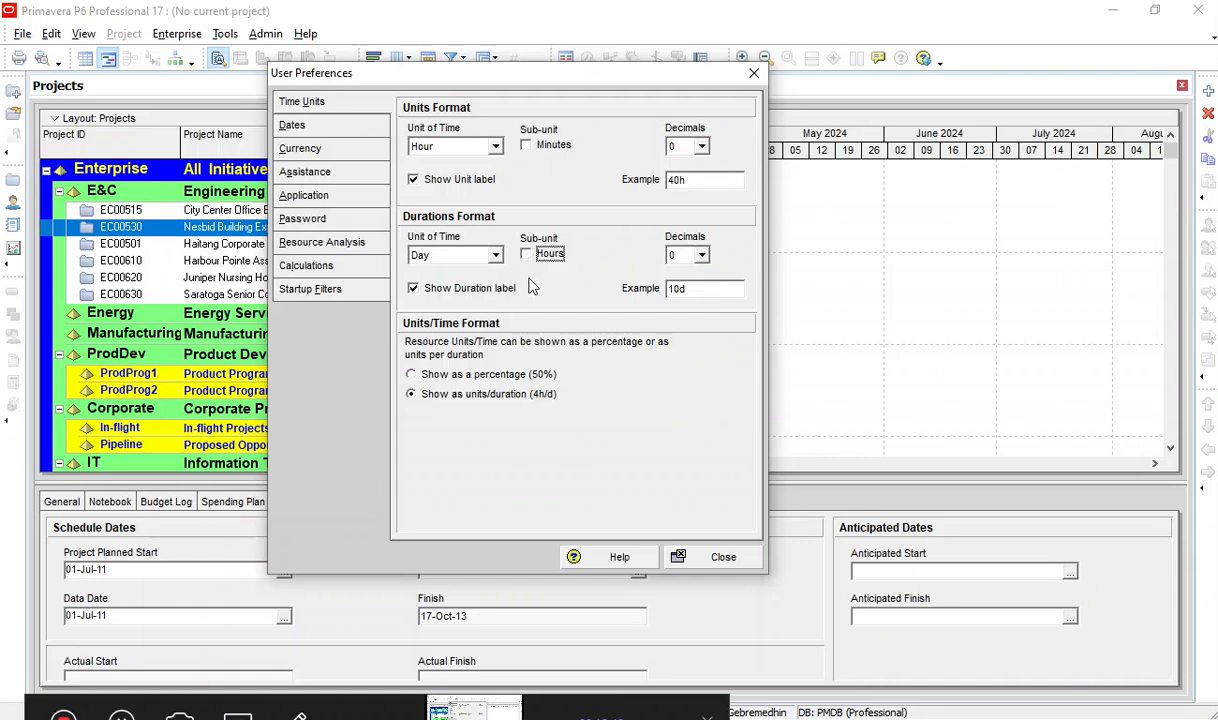
left_click(539, 259)
Compare the Month, Day, Year date order and settle on Day, Month, Year in the date preferences.
left_click(340, 128)
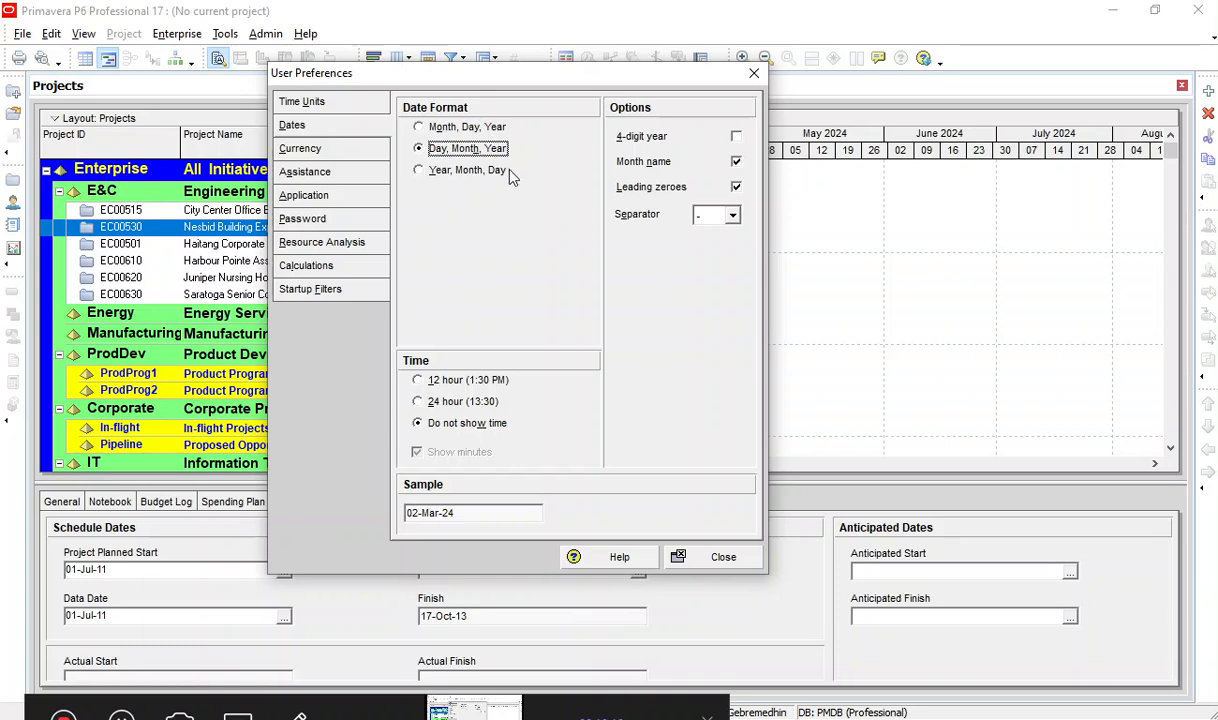
left_click(490, 128)
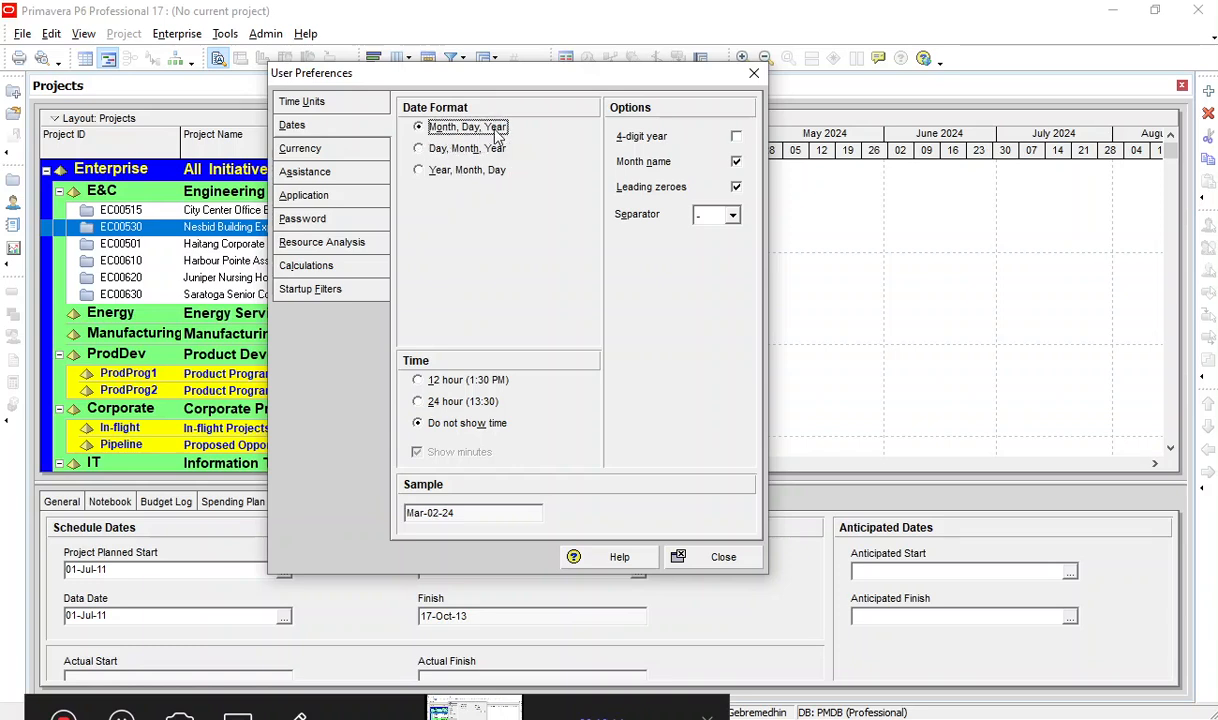
left_click(443, 148)
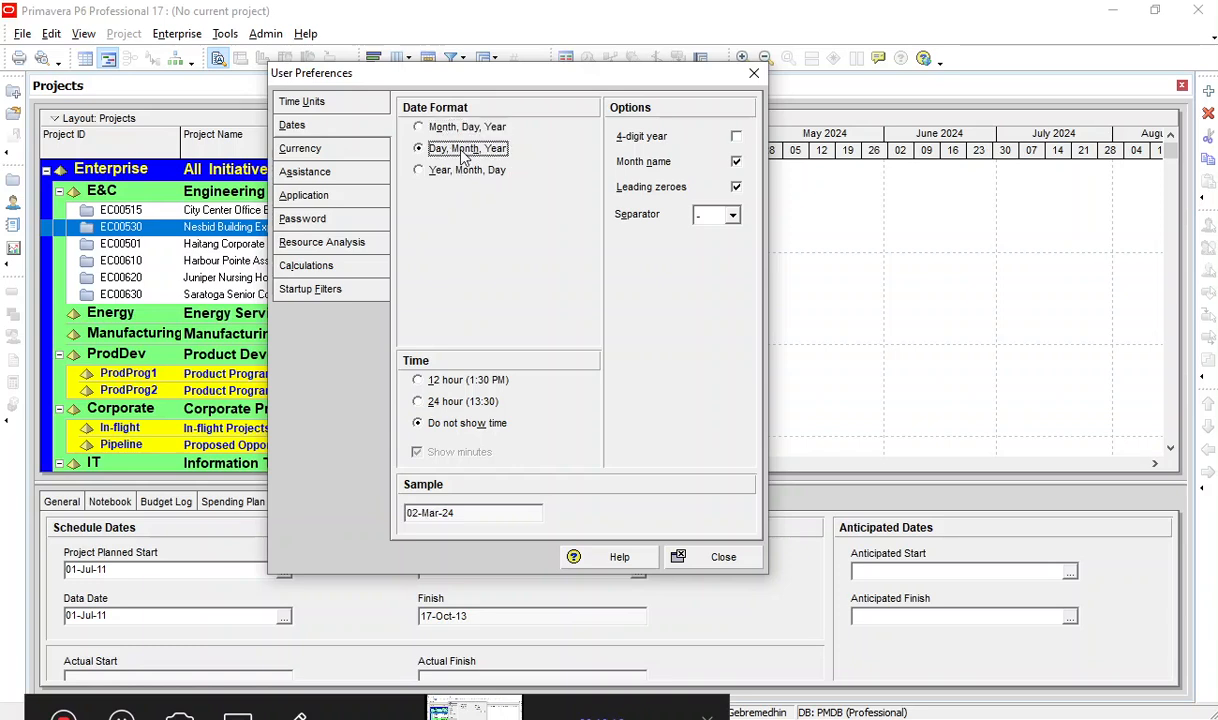
Enable the 4-digit year for dates, comparing the sample date with the option on and off.
left_click(737, 139)
left_click(737, 139)
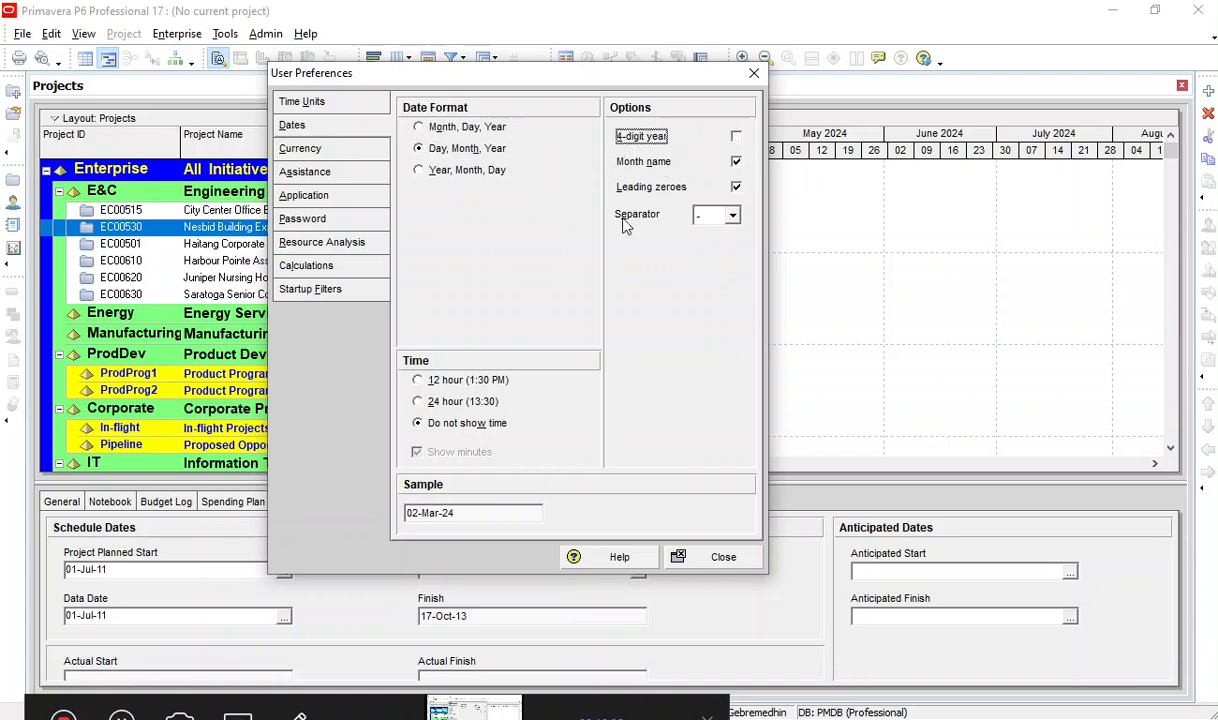
left_click_drag(451, 517, 340, 514)
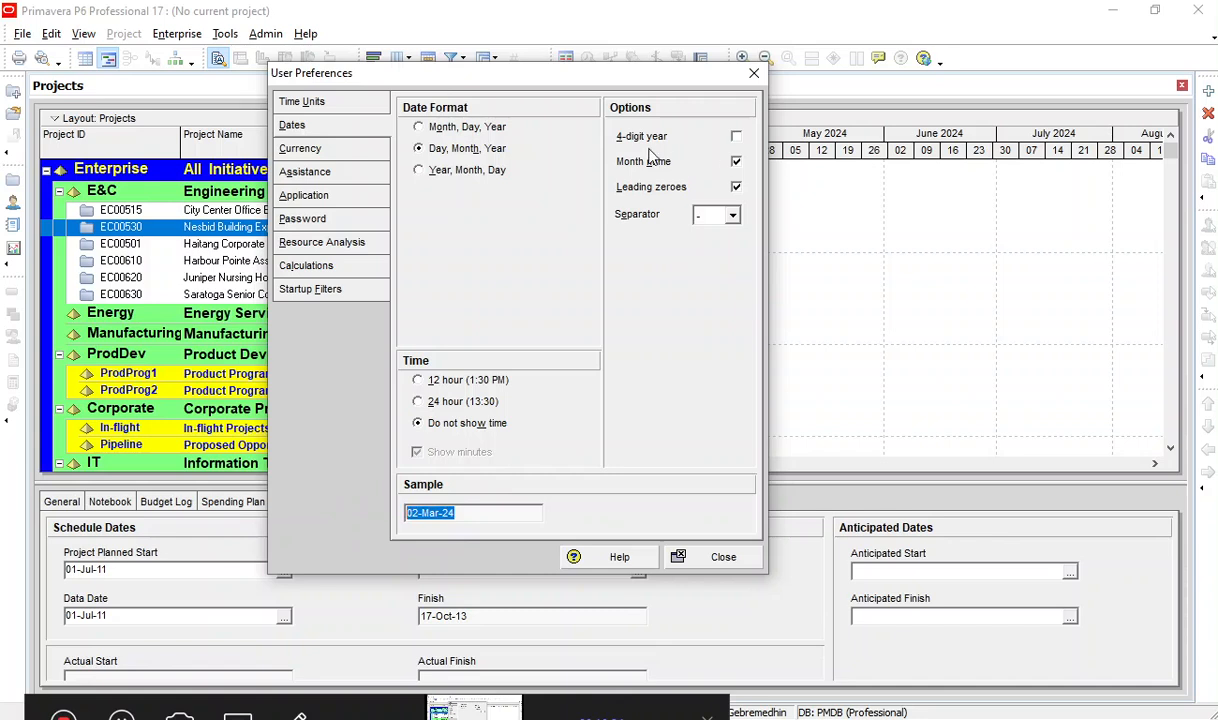
left_click(740, 140)
left_click_drag(489, 512, 446, 515)
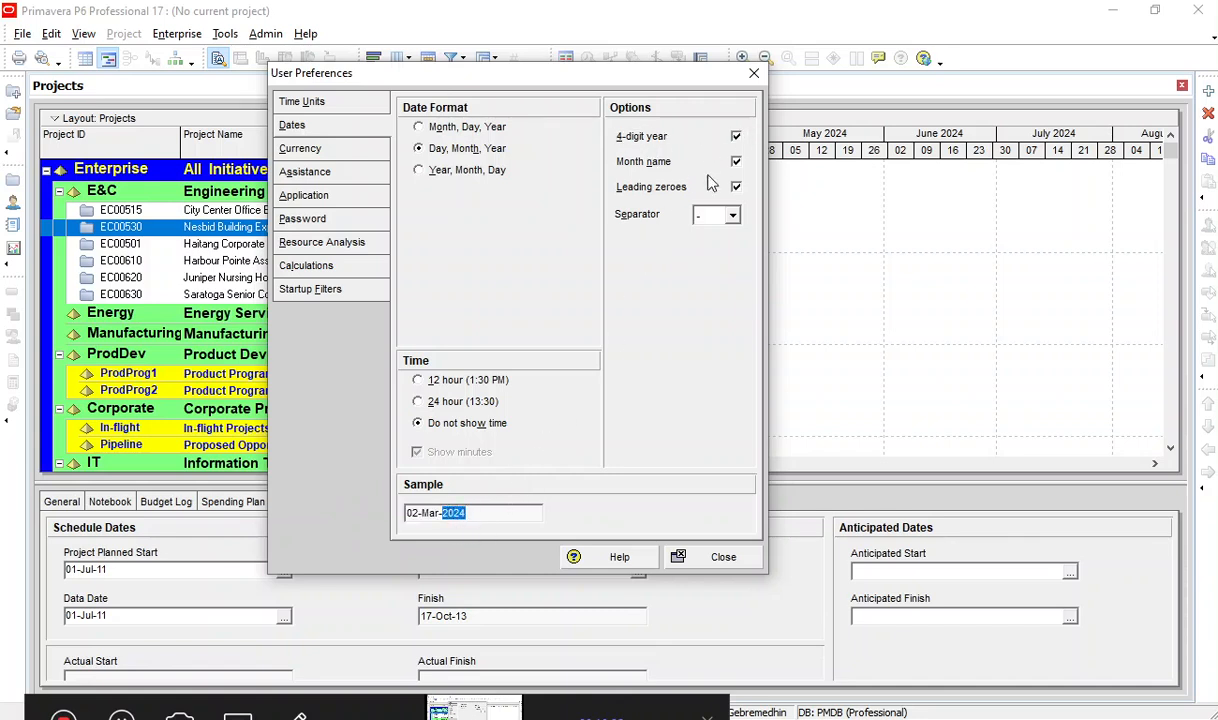
left_click(736, 137)
left_click_drag(462, 517, 443, 524)
left_click(736, 145)
left_click(736, 143)
Set the date separator to a slash (/).
left_click(732, 216)
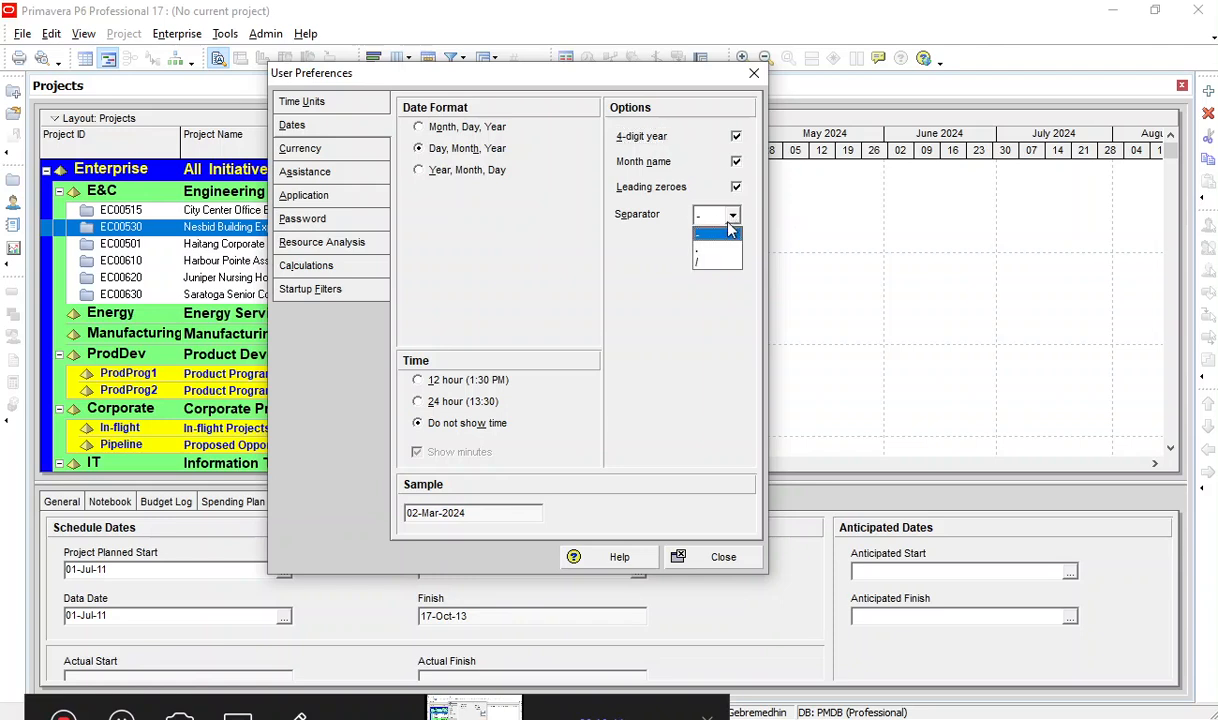
left_click(713, 261)
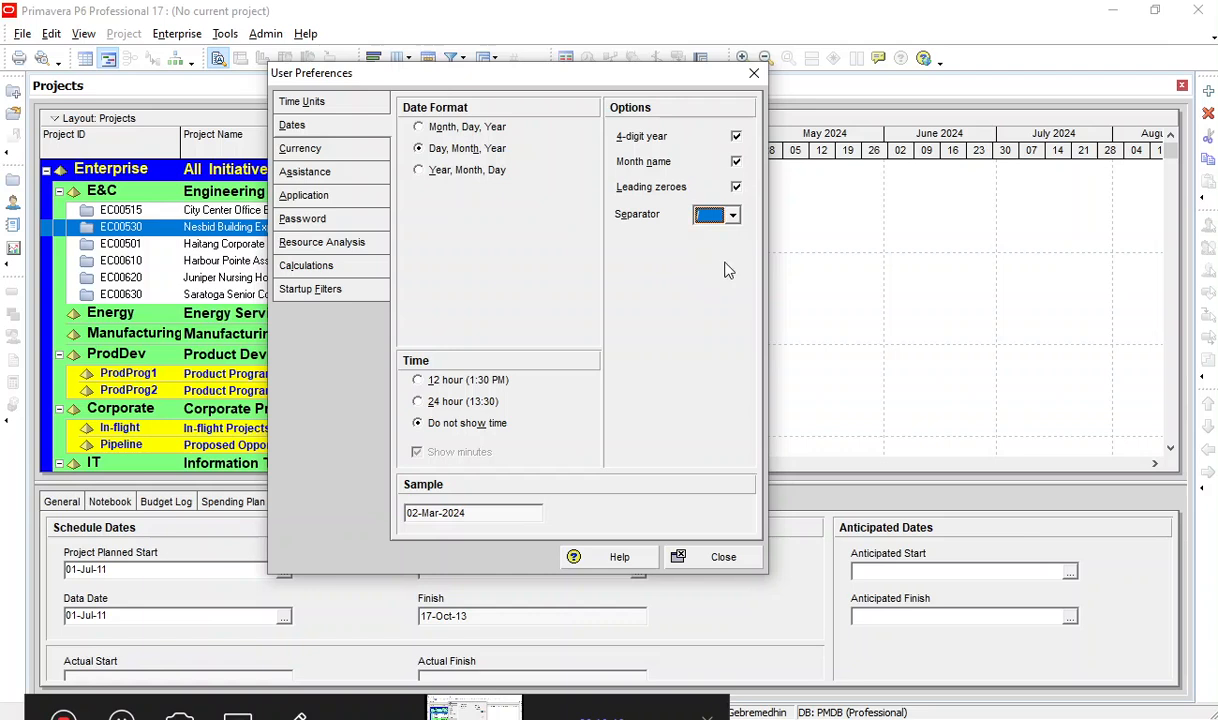
left_click(502, 512)
Try the 24 hour time display, then set the time format to 12 hour with minutes and check the sample.
left_click(436, 402)
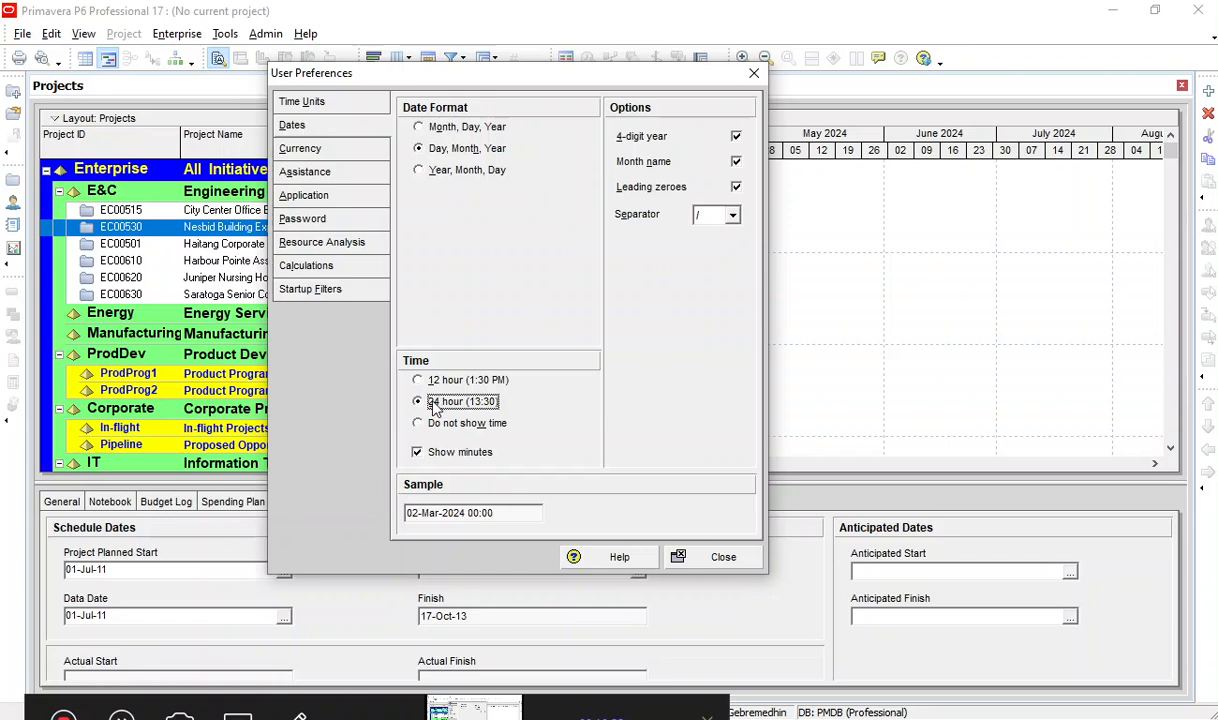
left_click(431, 383)
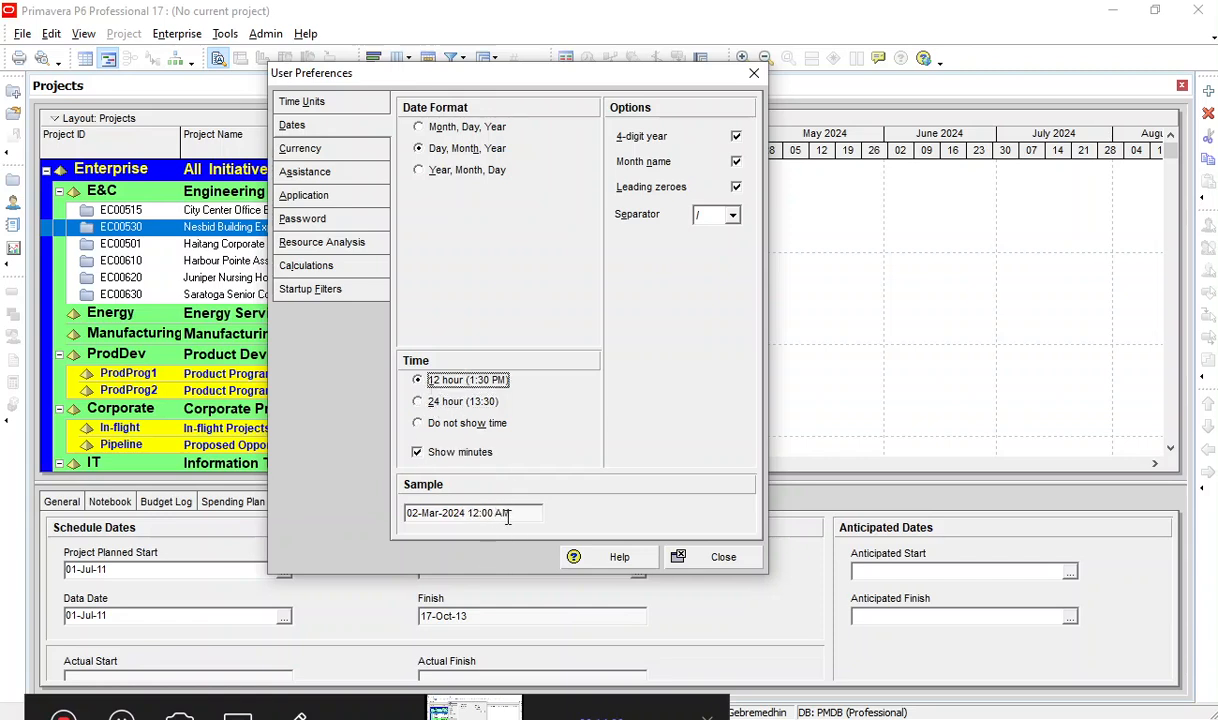
left_click_drag(511, 514, 468, 516)
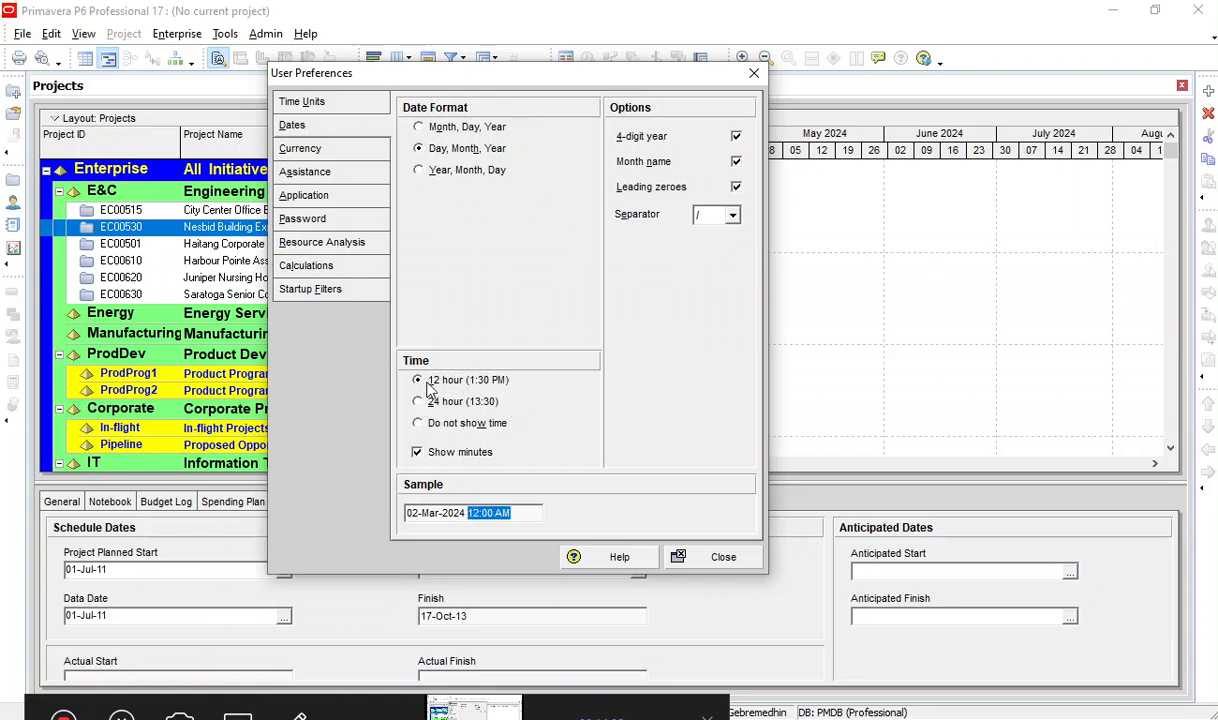
left_click_drag(528, 514, 460, 517)
left_click(439, 515)
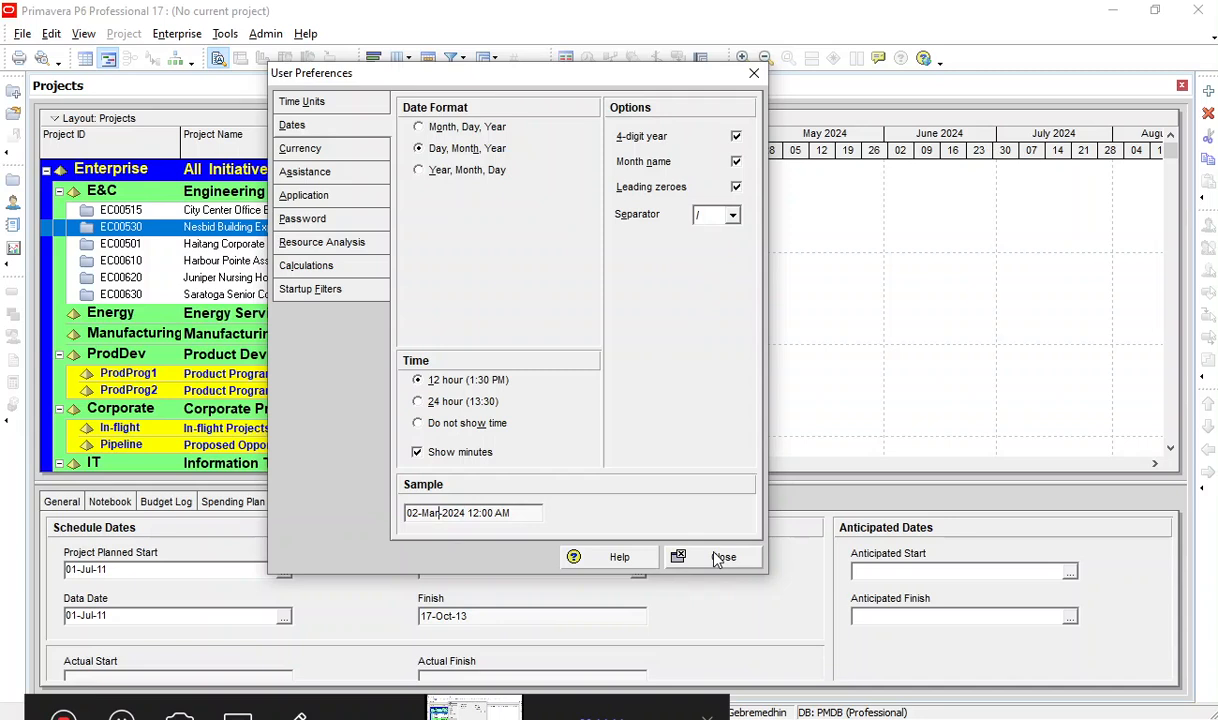
Set the currency for viewing monetary values to Canadian Dollar in the currency preferences.
left_click(336, 151)
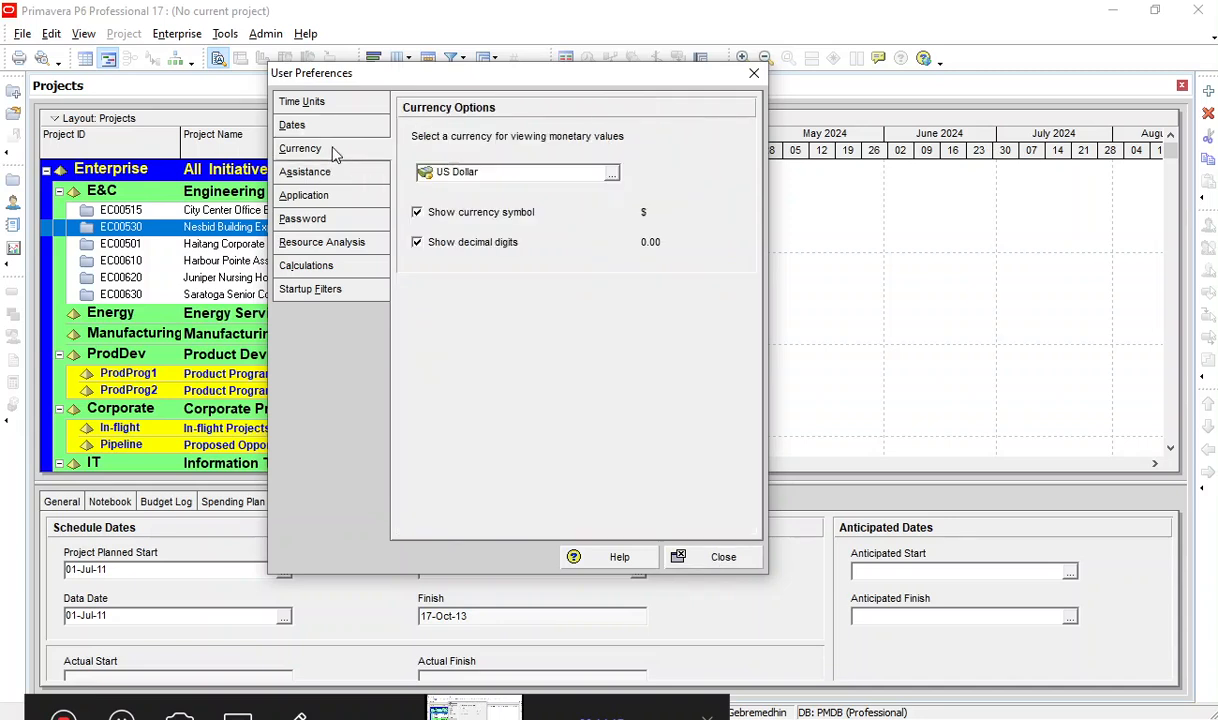
left_click(612, 176)
double_click(547, 395)
Search the currency list for ET, clear the search and browse the available currencies.
left_click(612, 176)
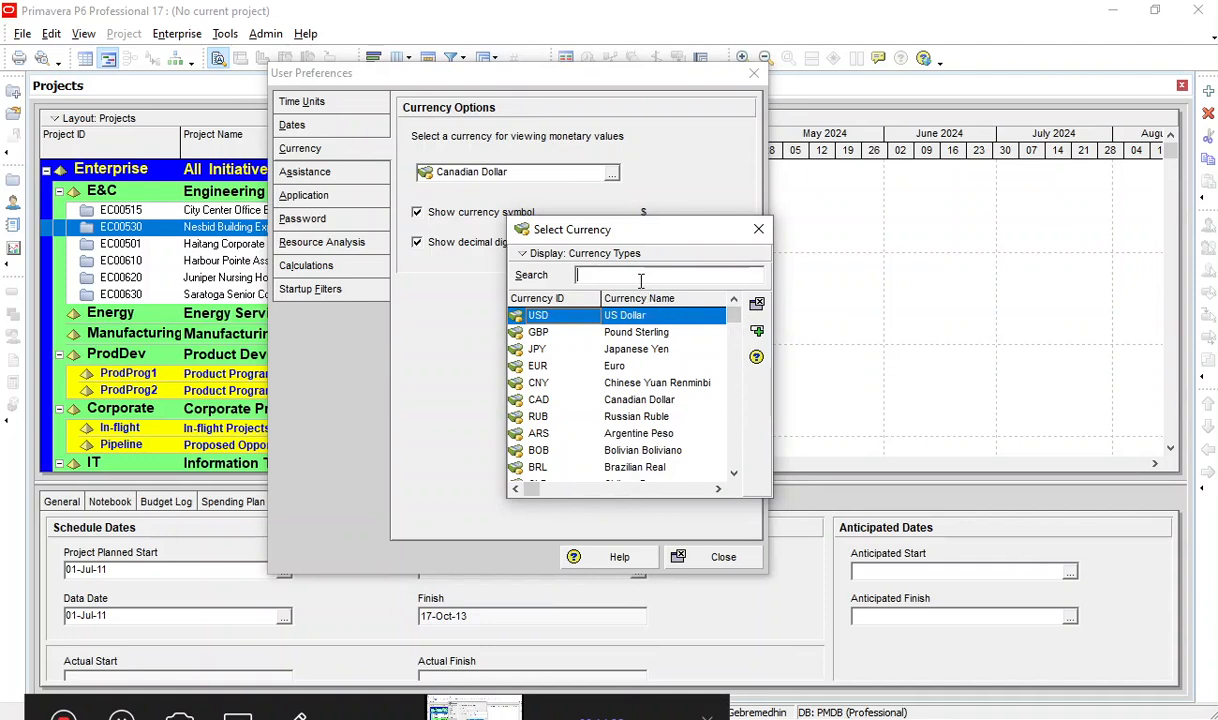
type("ET")
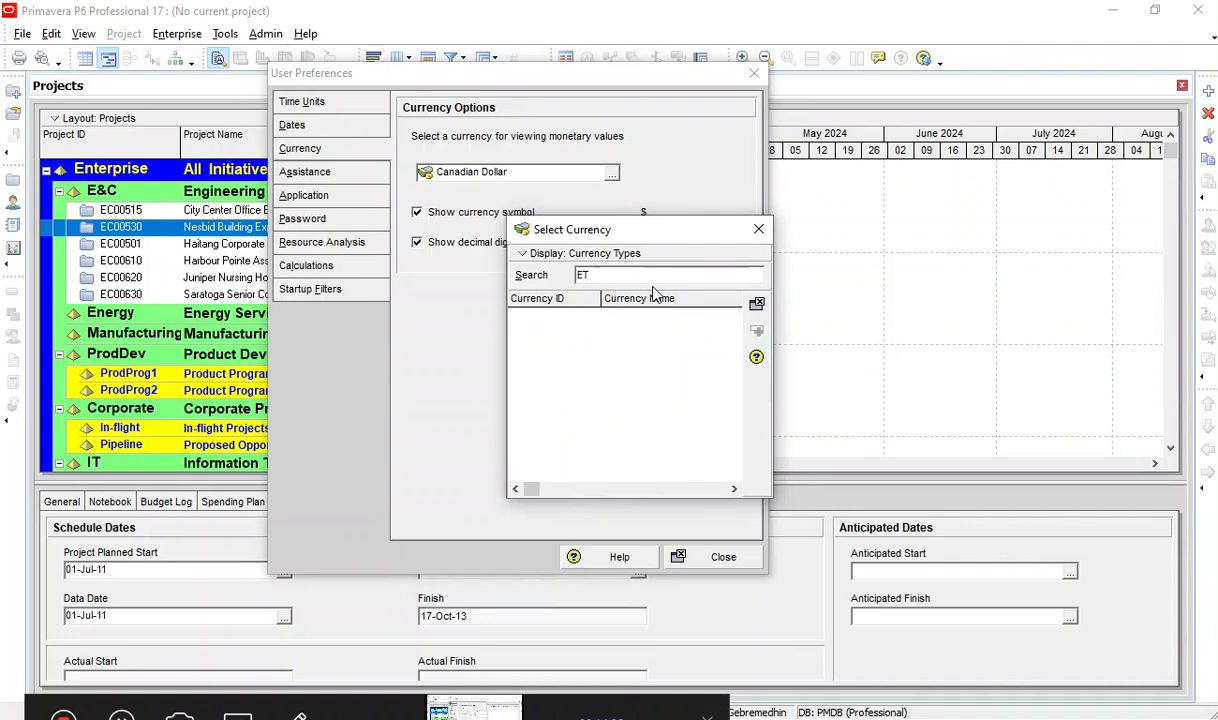
key("BackSpace")
key("BackSpace")
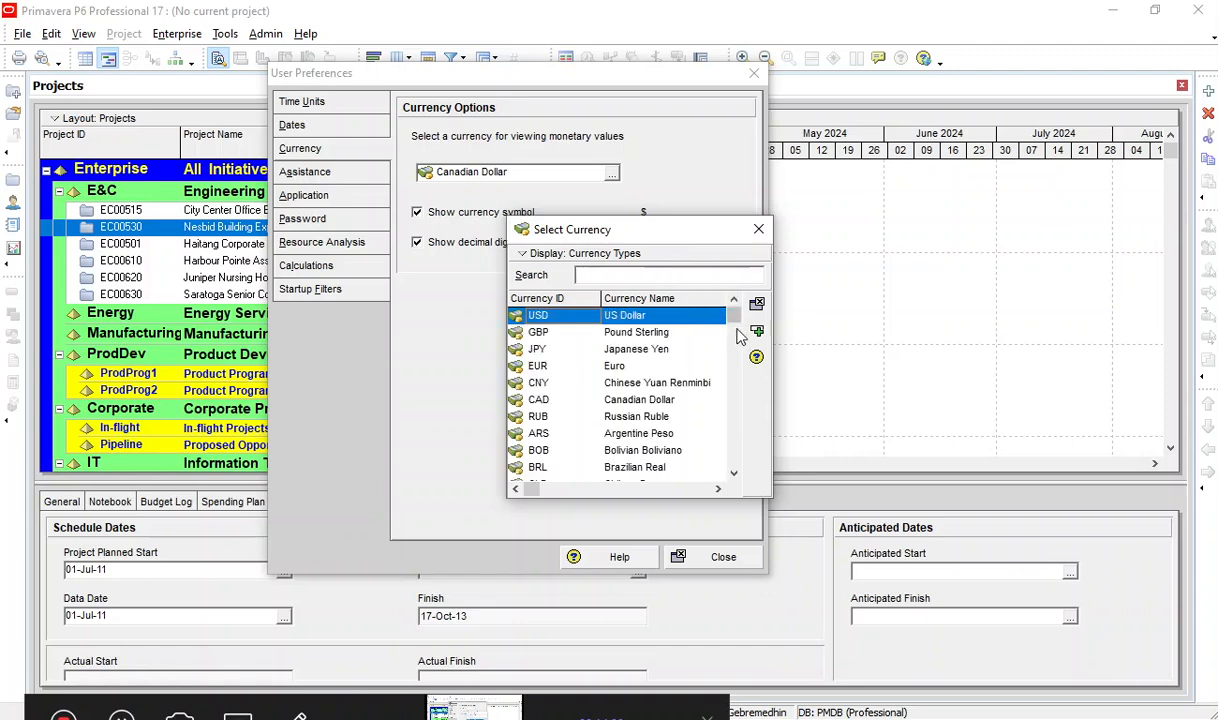
scroll(735, 348, "down", 3)
scroll(733, 350, "up", 3)
scroll(731, 353, "down", 3)
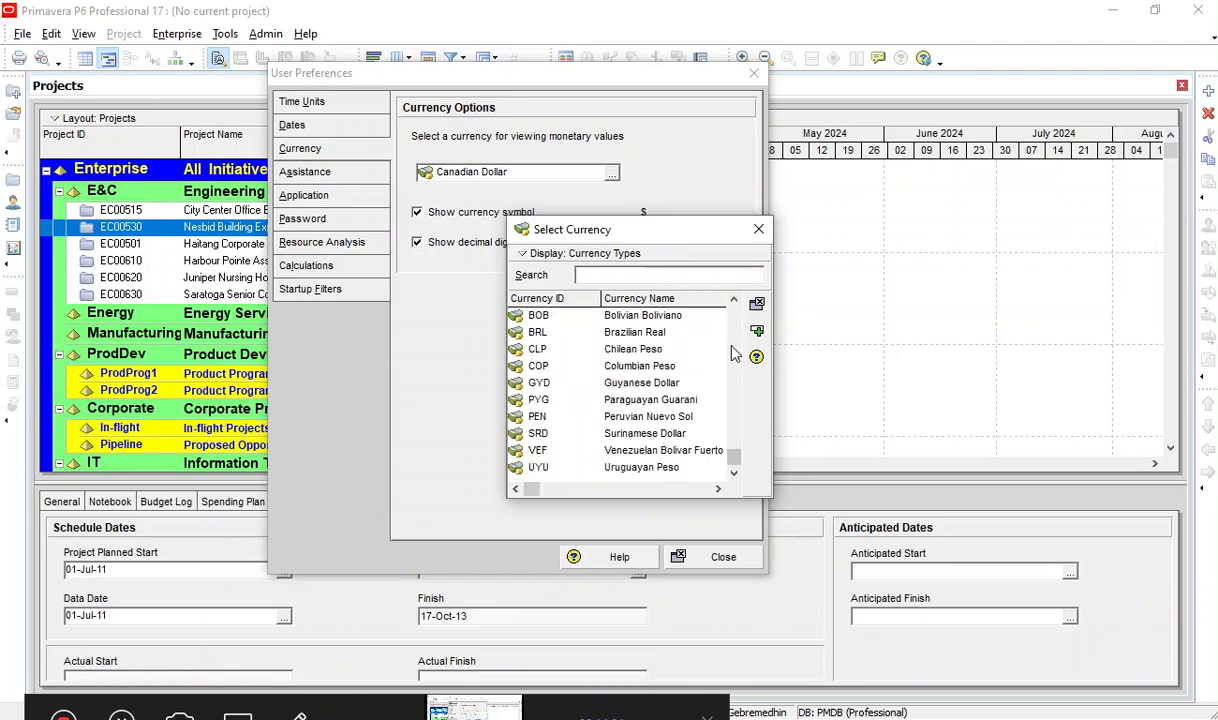
scroll(548, 352, "up", 1)
left_click(568, 368)
scroll(566, 370, "up", 2)
scroll(564, 378, "down", 3)
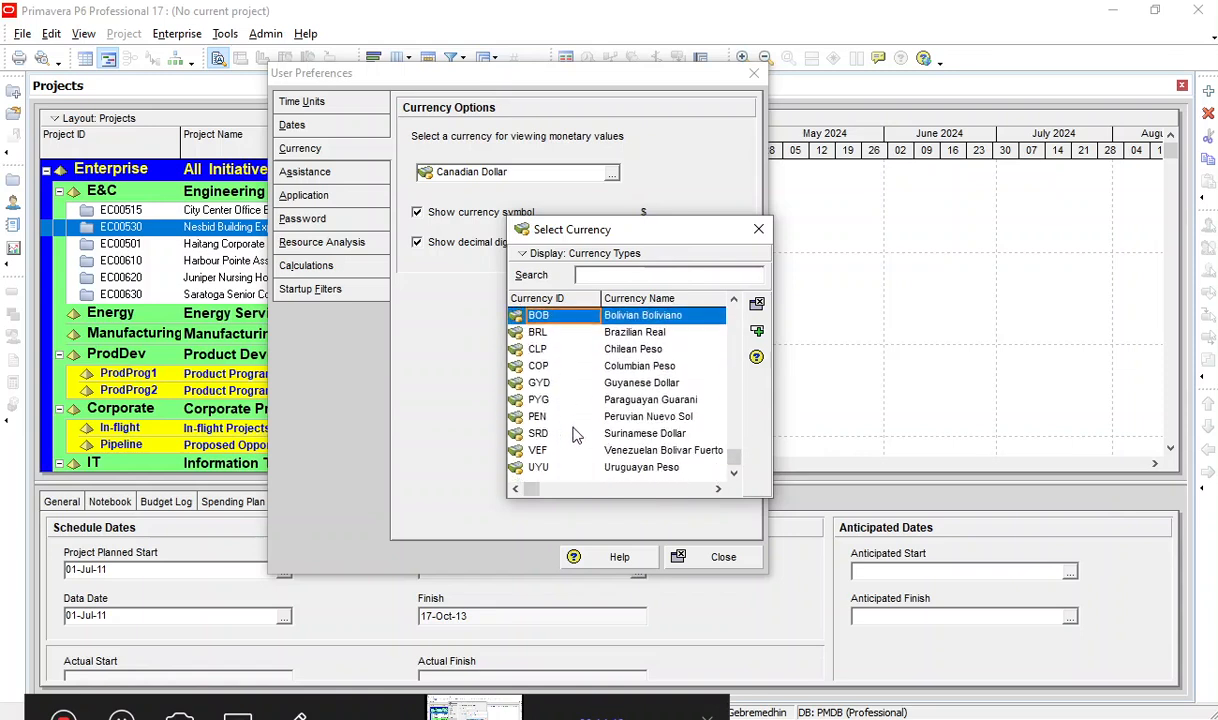
scroll(572, 430, "up", 2)
scroll(573, 433, "up", 1)
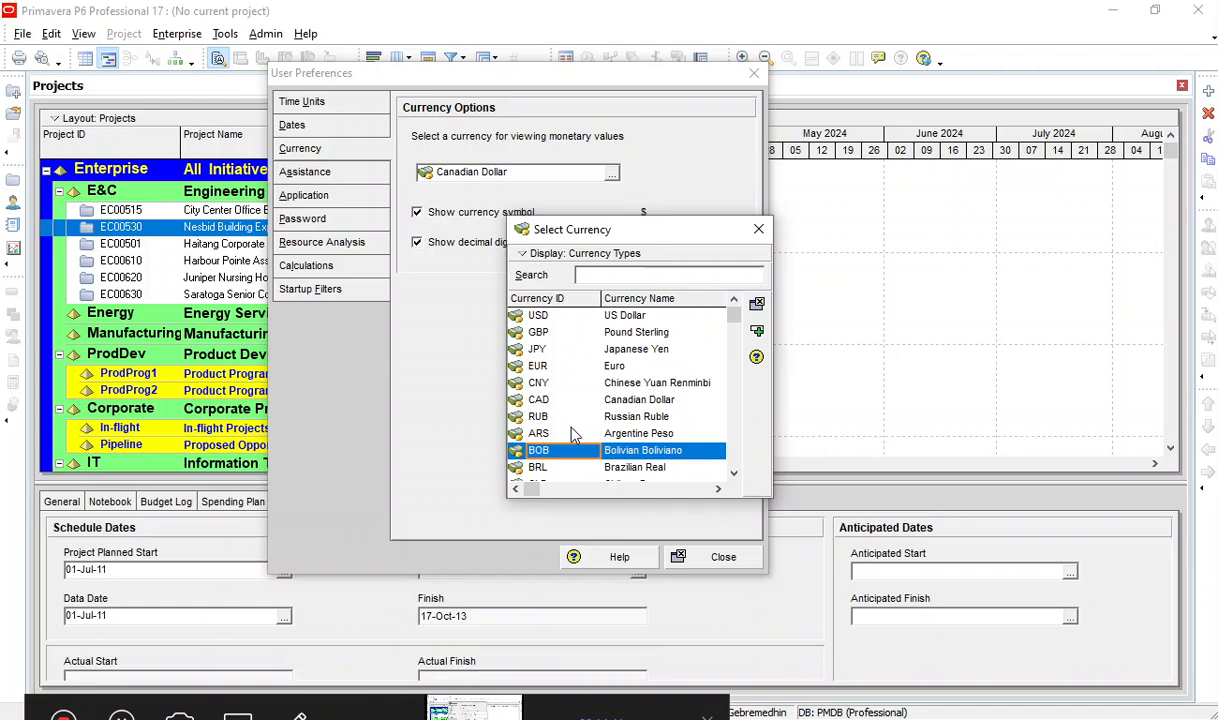
Set the currency for viewing monetary values to US Dollar.
left_click(575, 349)
left_click(636, 316)
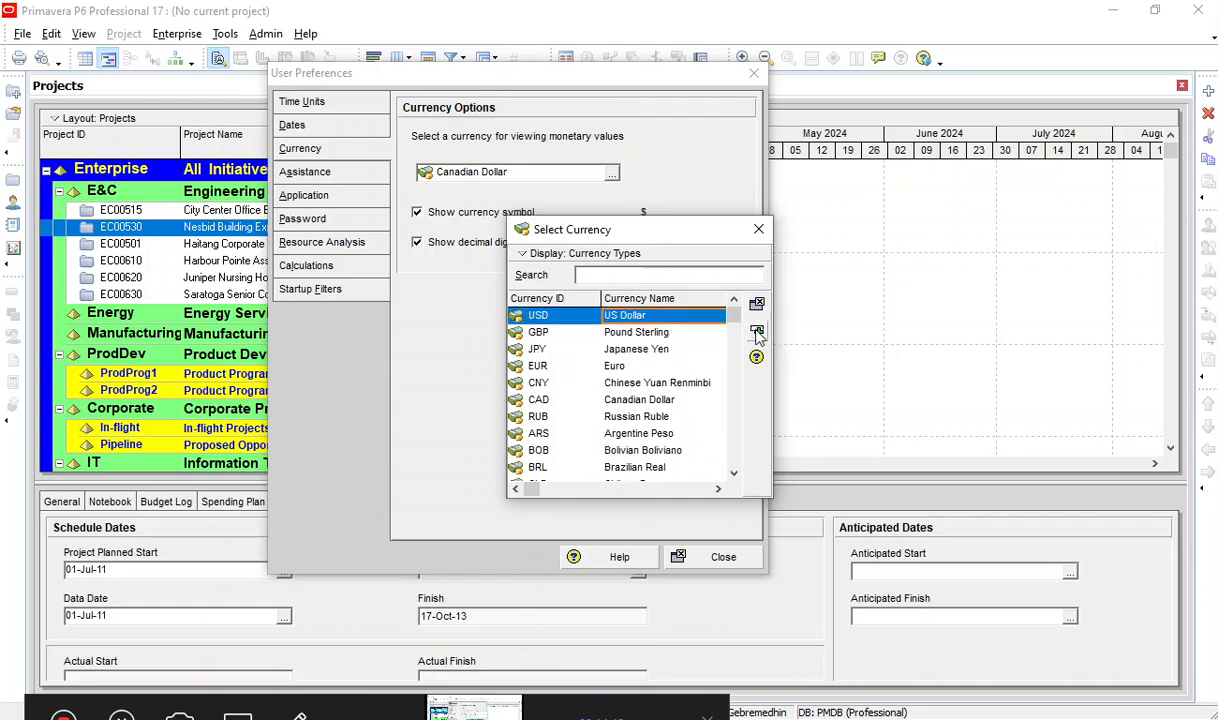
left_click(656, 382)
left_click(632, 454)
scroll(627, 470, "down", 1)
scroll(627, 470, "down", 4)
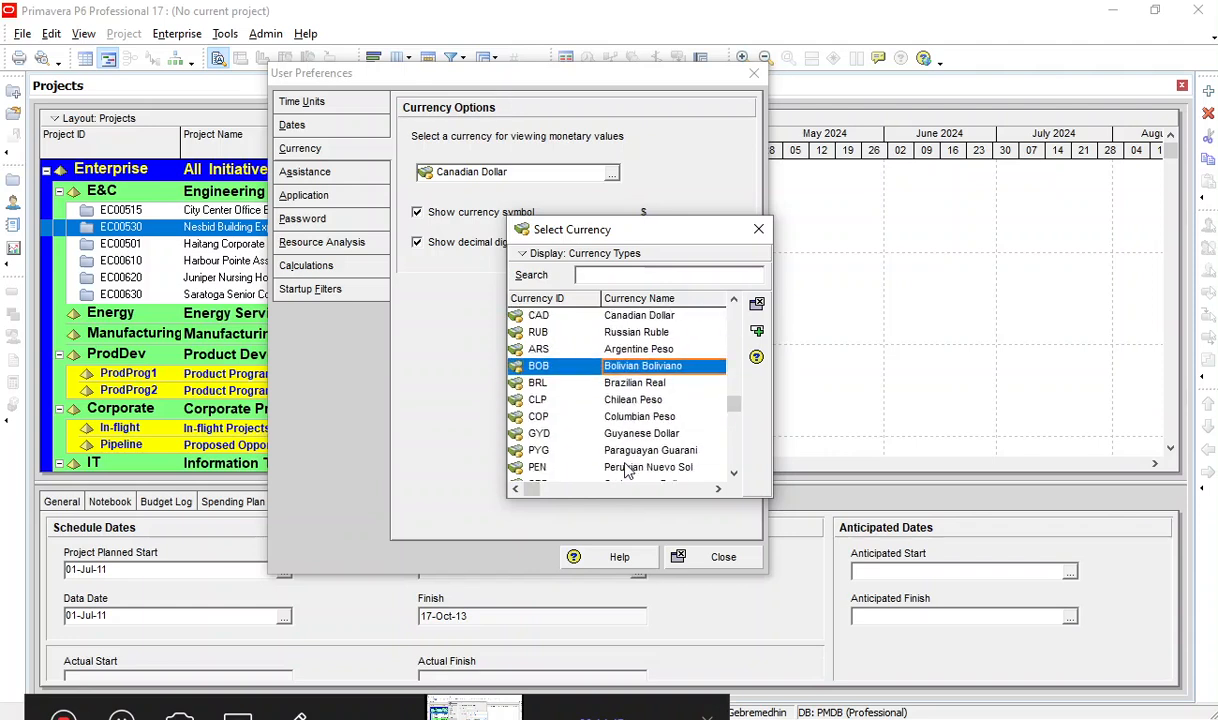
scroll(627, 470, "up", 3)
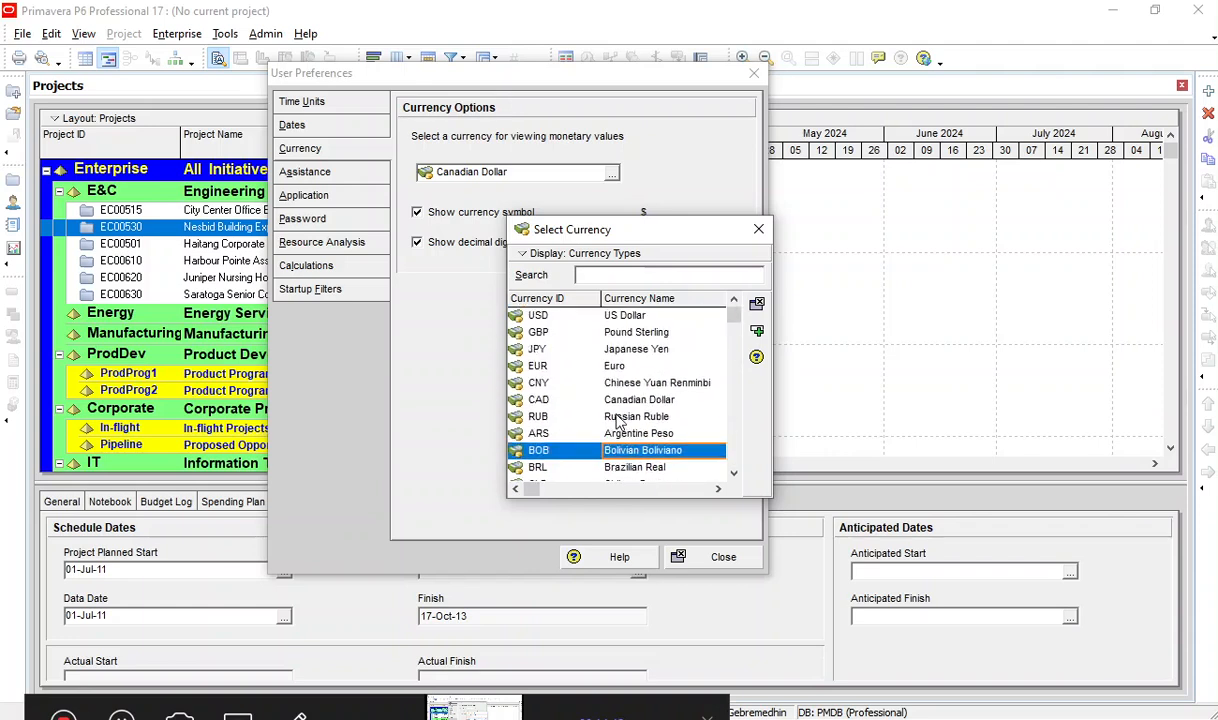
left_click(640, 316)
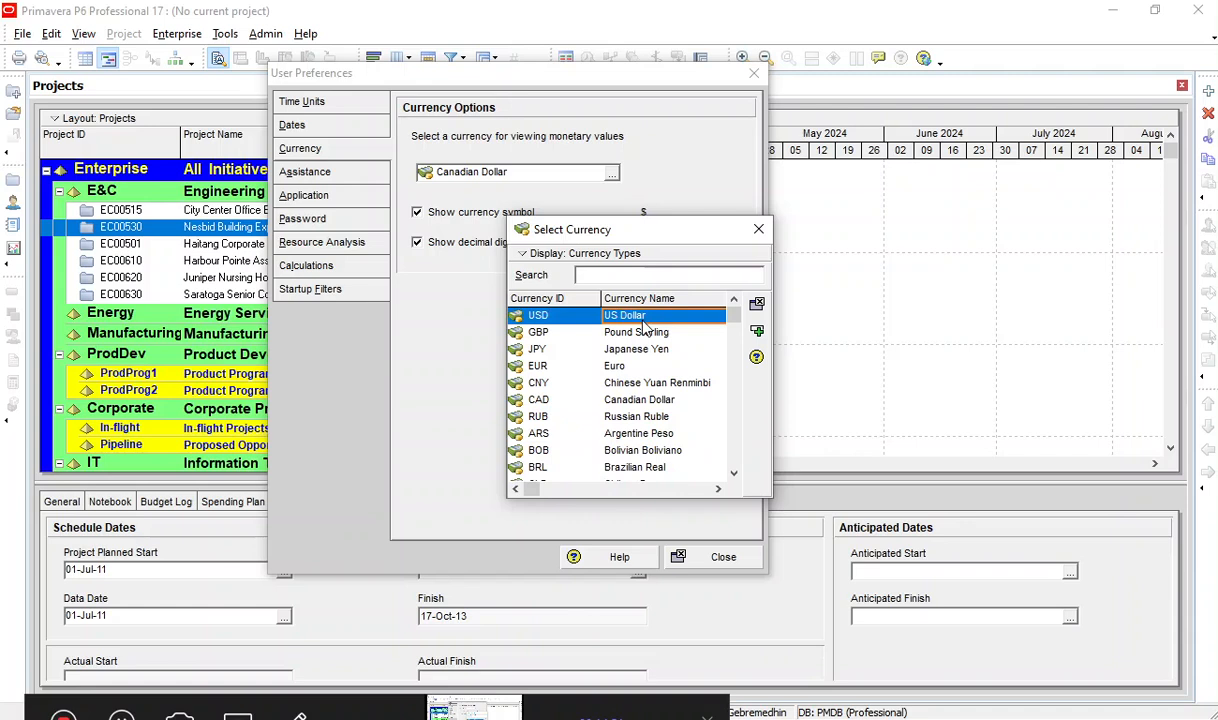
double_click(720, 315)
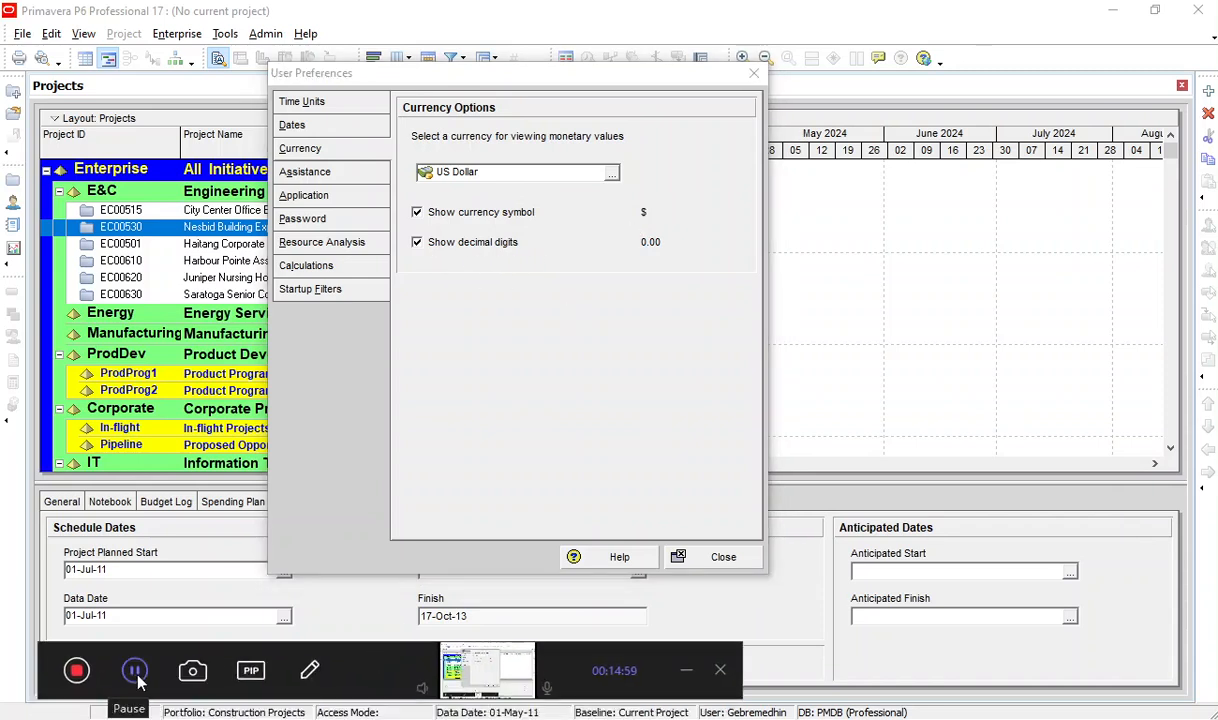
Review the wizard and application startup window options, trying the Welcome dialog at startup setting on and off.
left_click(342, 178)
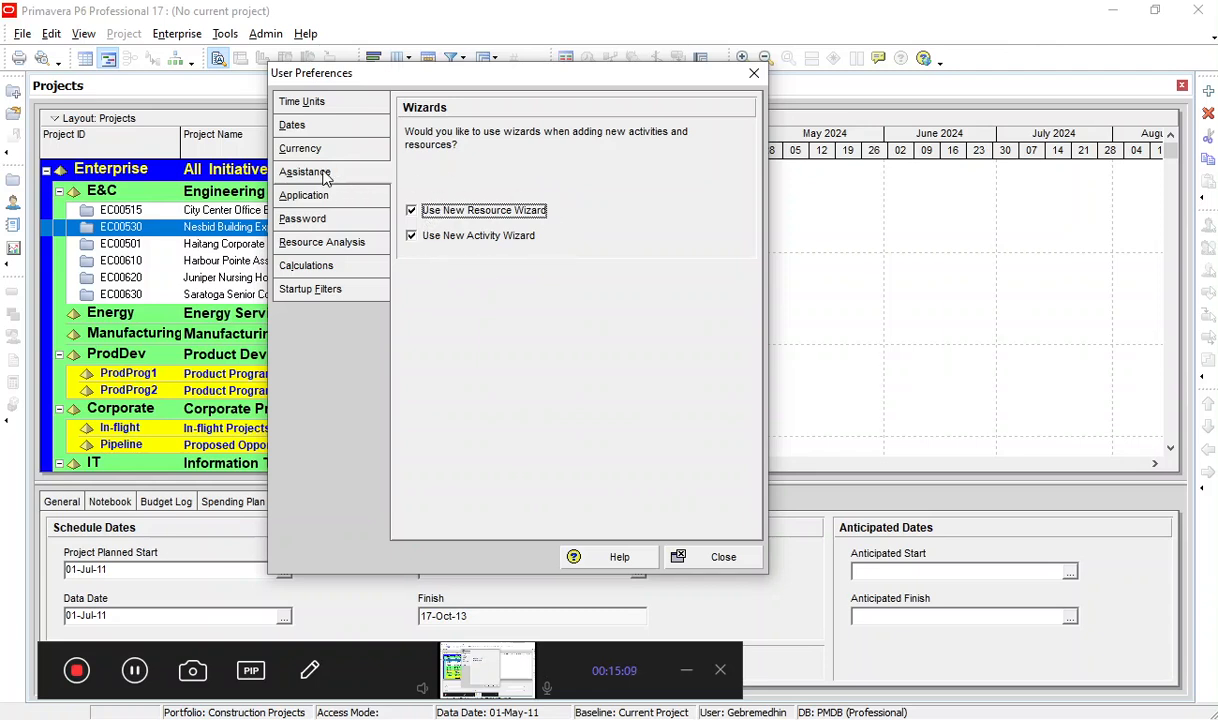
left_click(324, 203)
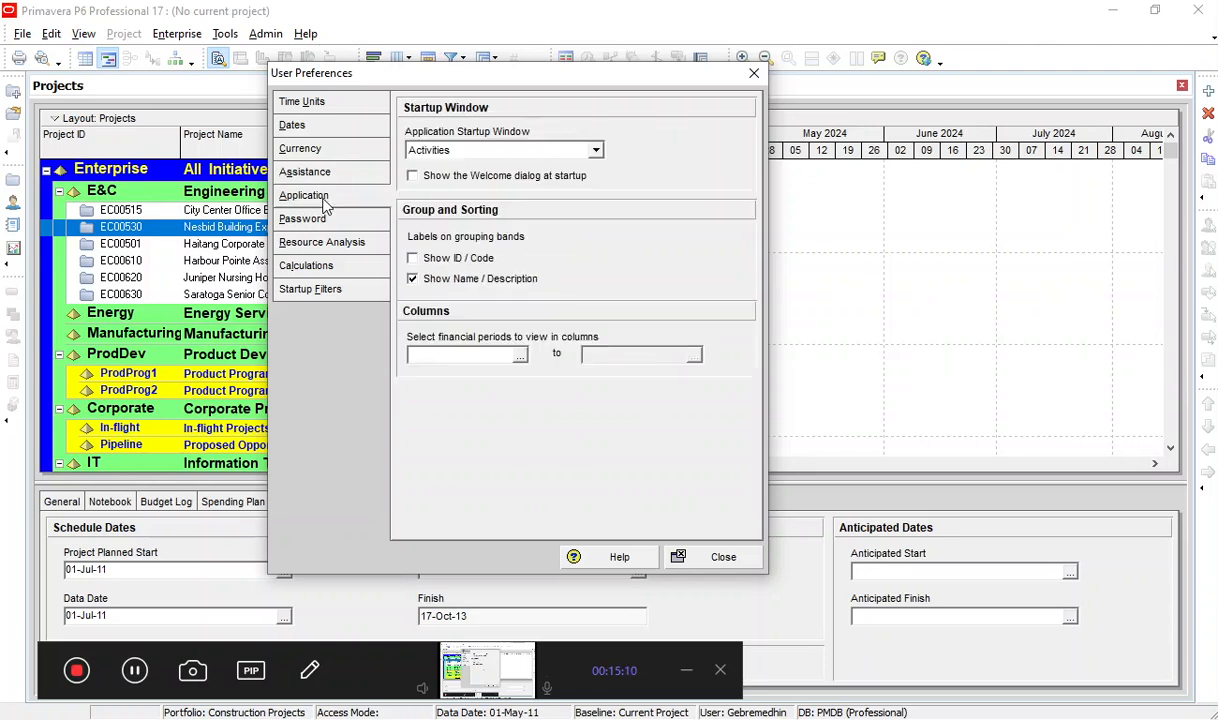
left_click(500, 152)
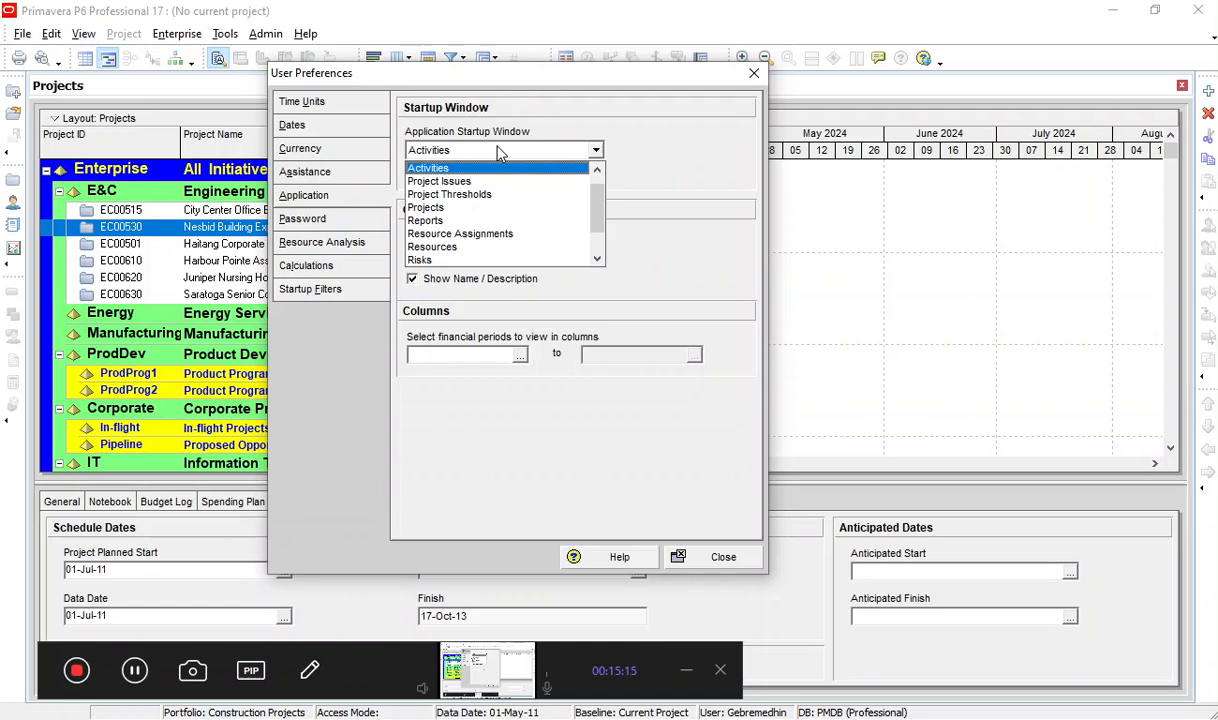
left_click(500, 150)
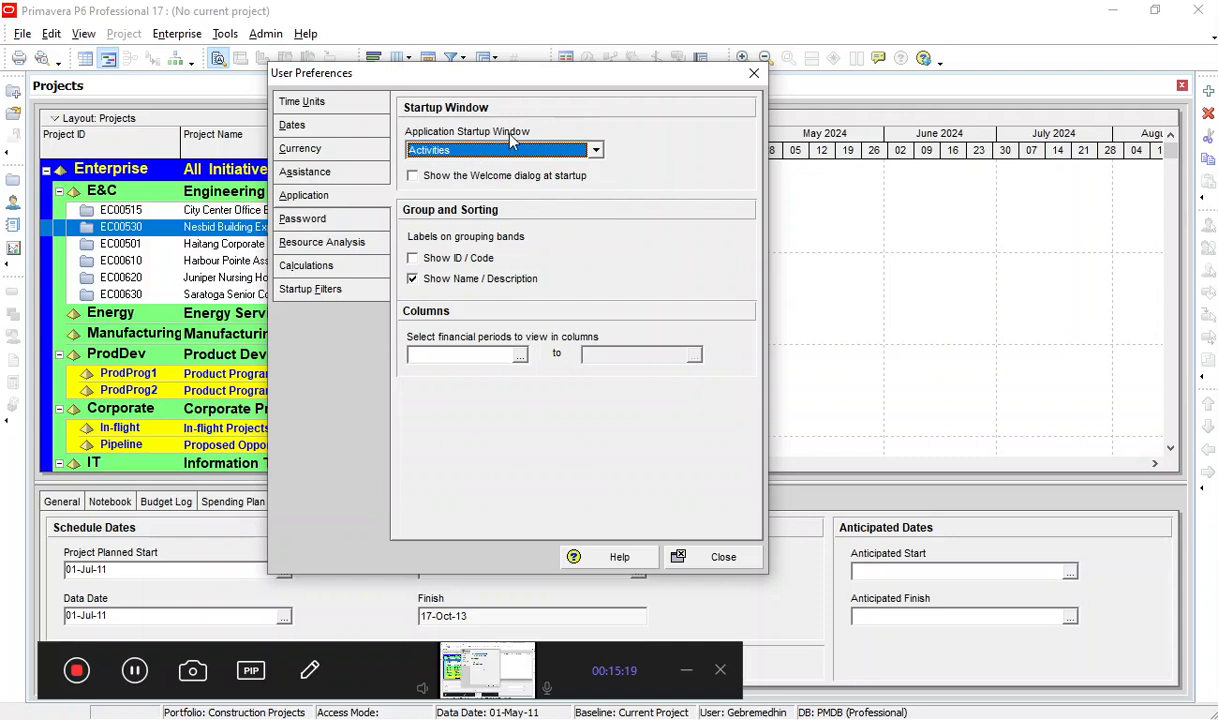
left_click(450, 177)
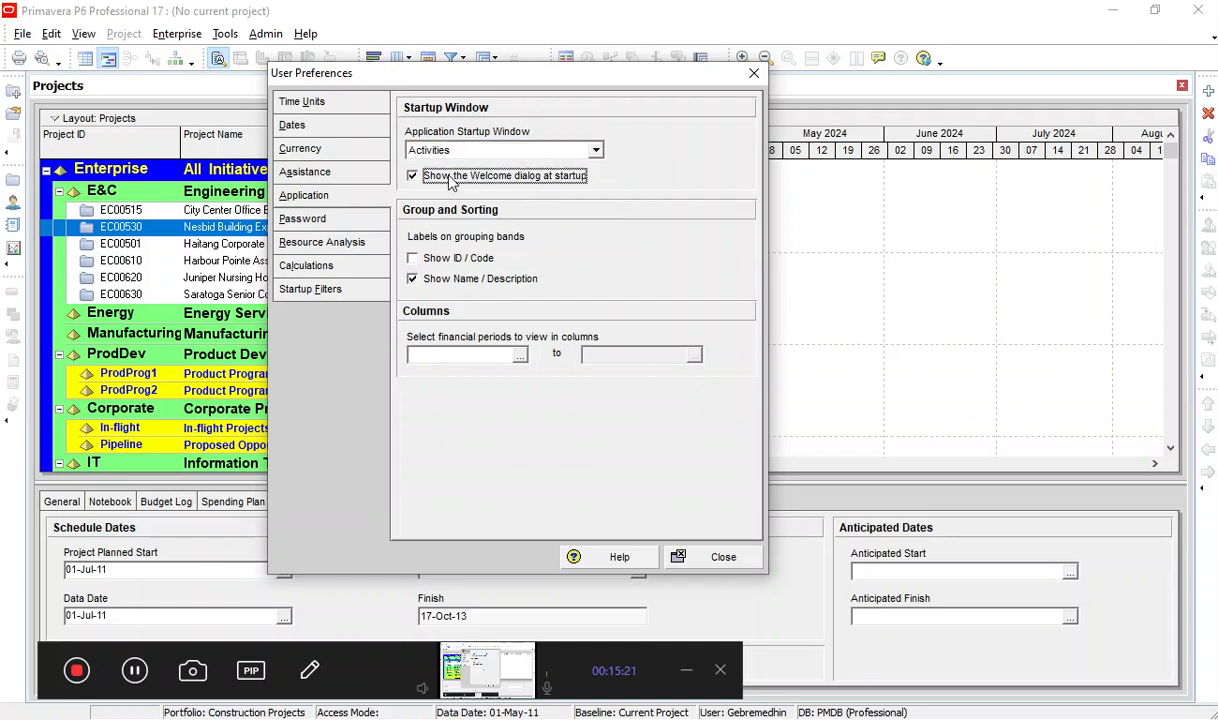
left_click(450, 177)
Open the starting financial period selection for columns and look through the 2010 and 2011 periods.
left_click(520, 356)
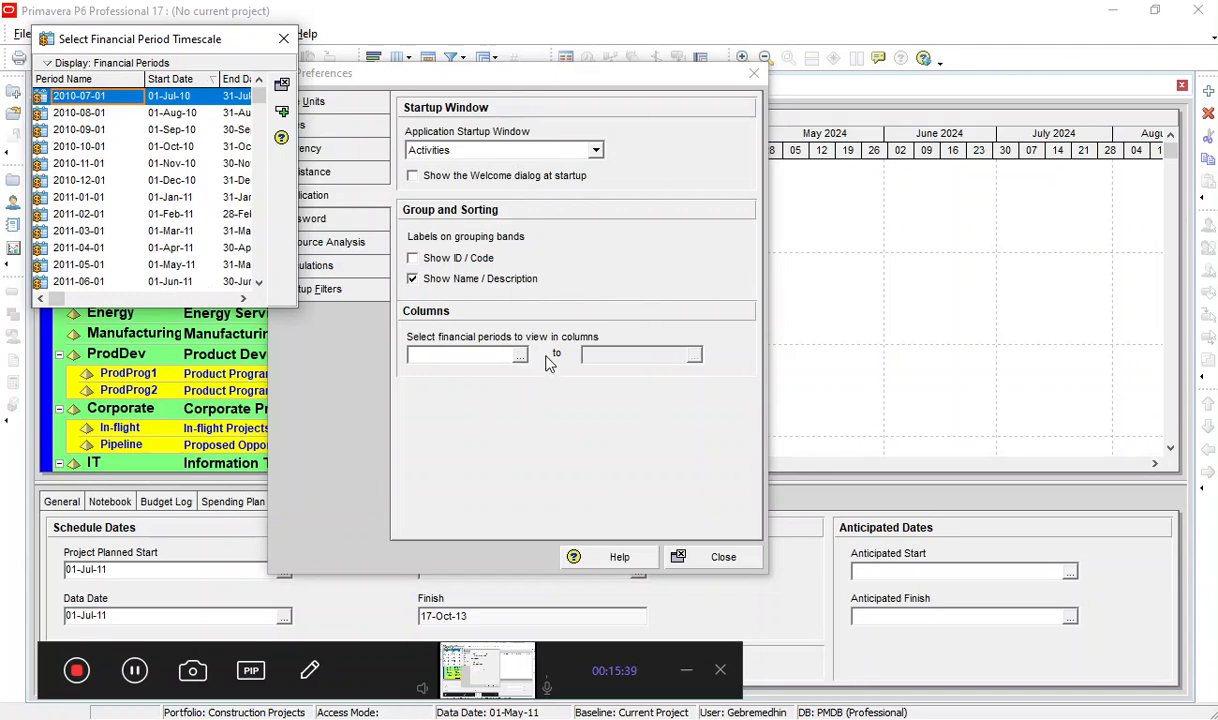
left_click(113, 195)
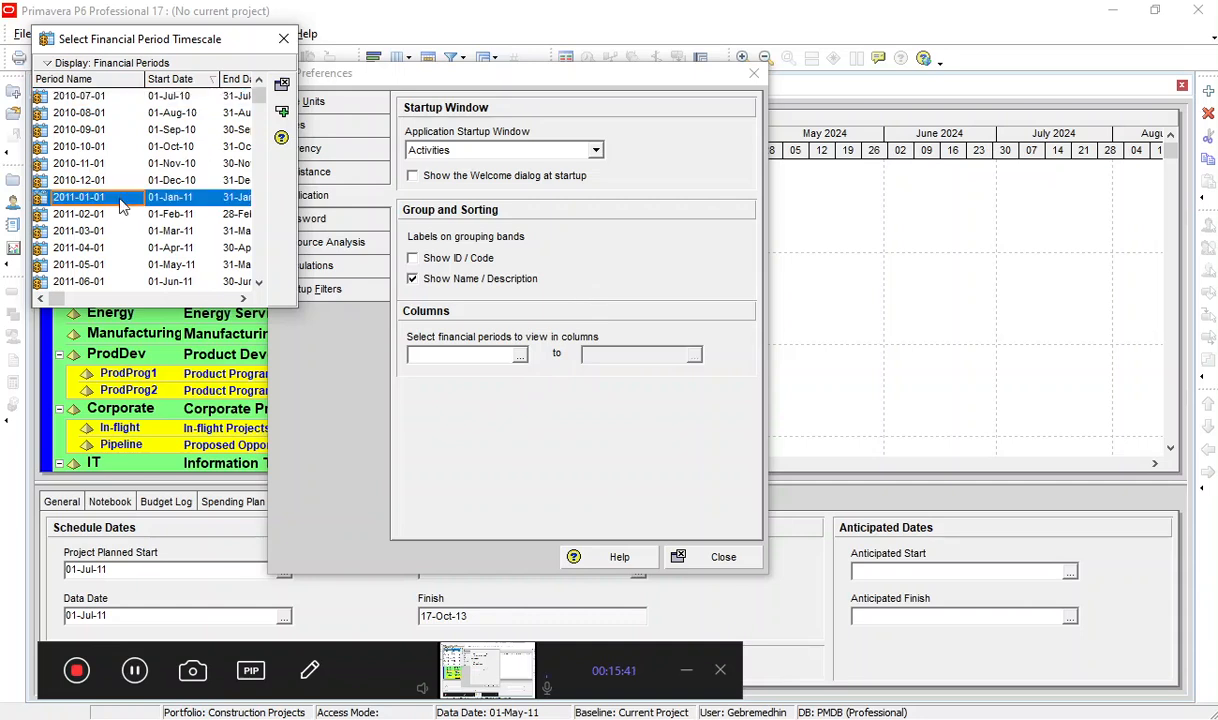
left_click(110, 116)
left_click(97, 187)
left_click(96, 229)
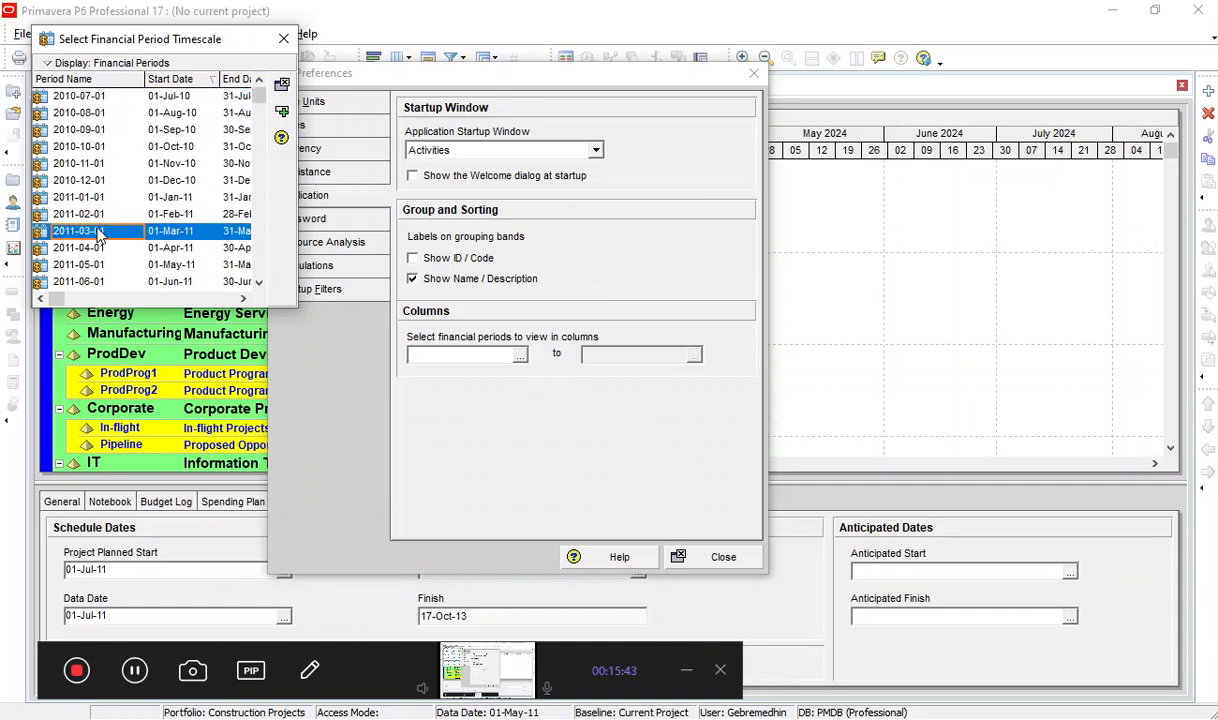
left_click(113, 131)
left_click(117, 97)
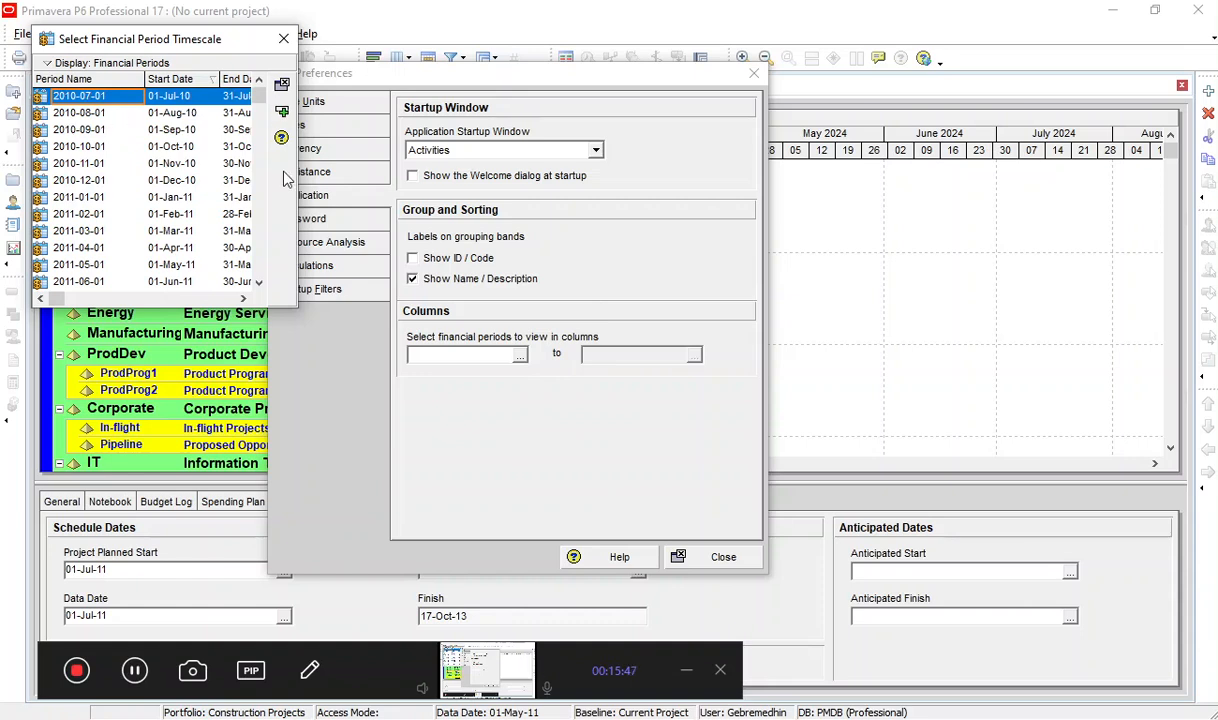
Widen the financial period selection dialog and examine the period start and end dates down to 2015-12-01.
left_click_drag(298, 207, 503, 204)
left_click(221, 130)
left_click(173, 163)
left_click(169, 196)
scroll(167, 260, "down", 2)
scroll(168, 266, "down", 10)
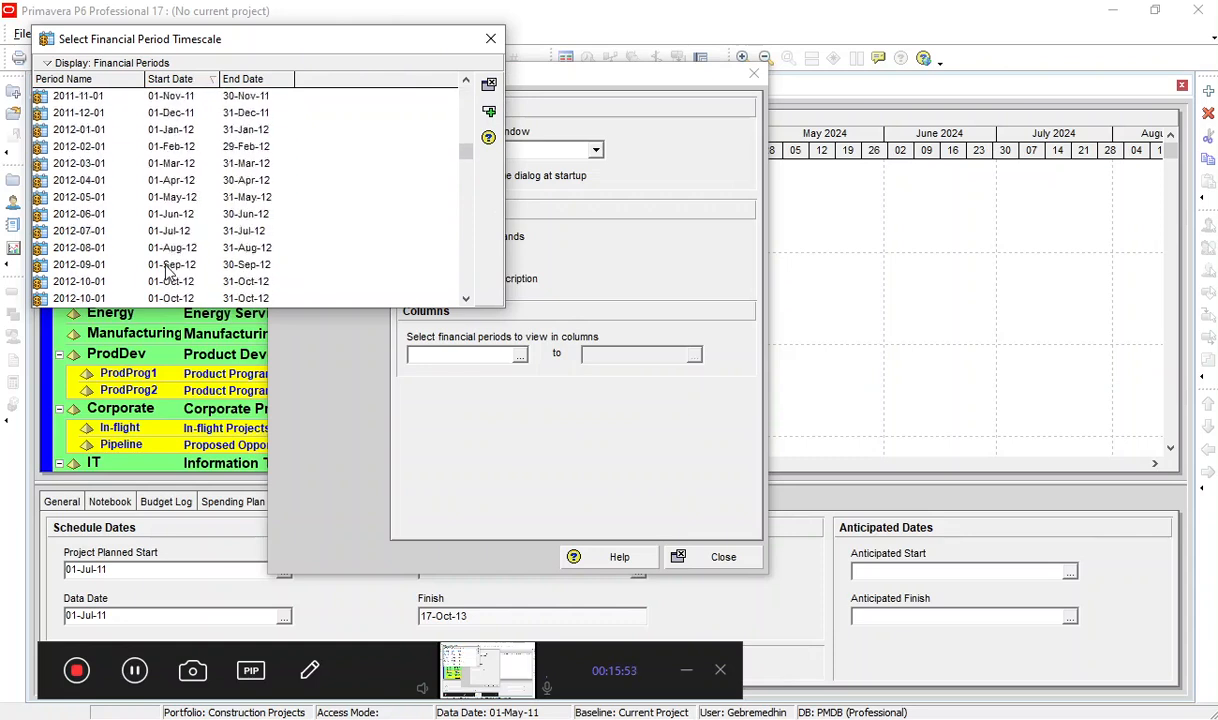
scroll(172, 270, "down", 7)
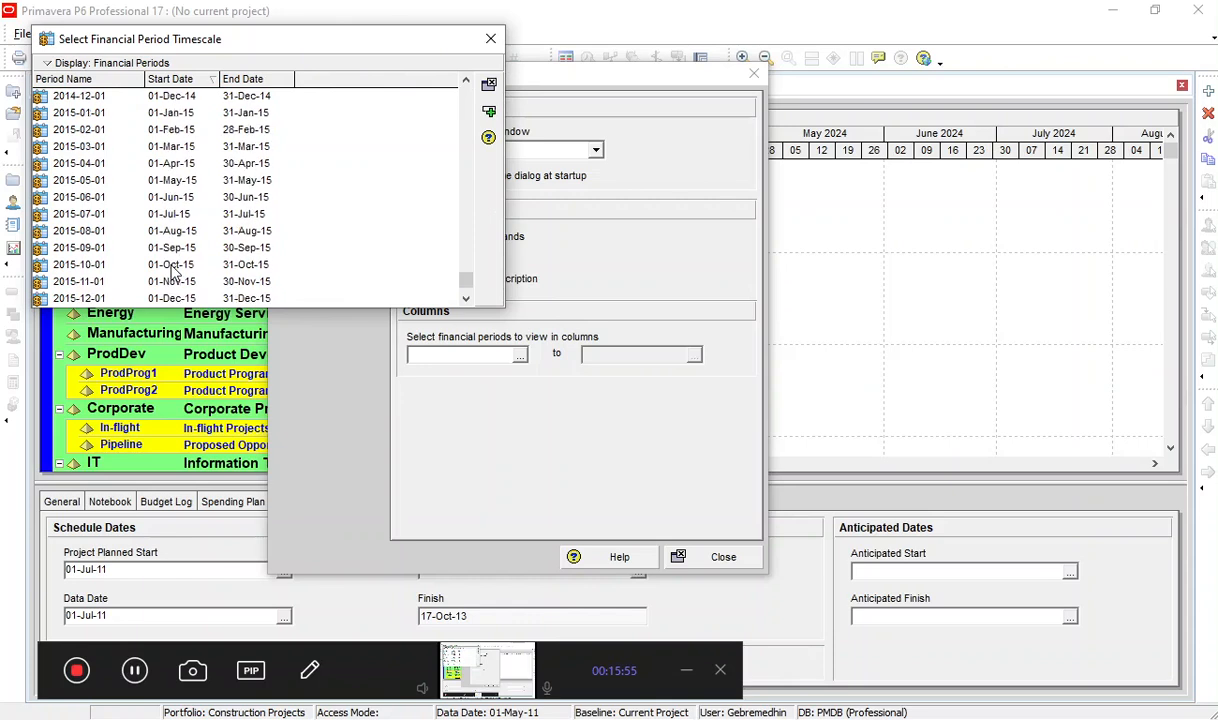
left_click(145, 284)
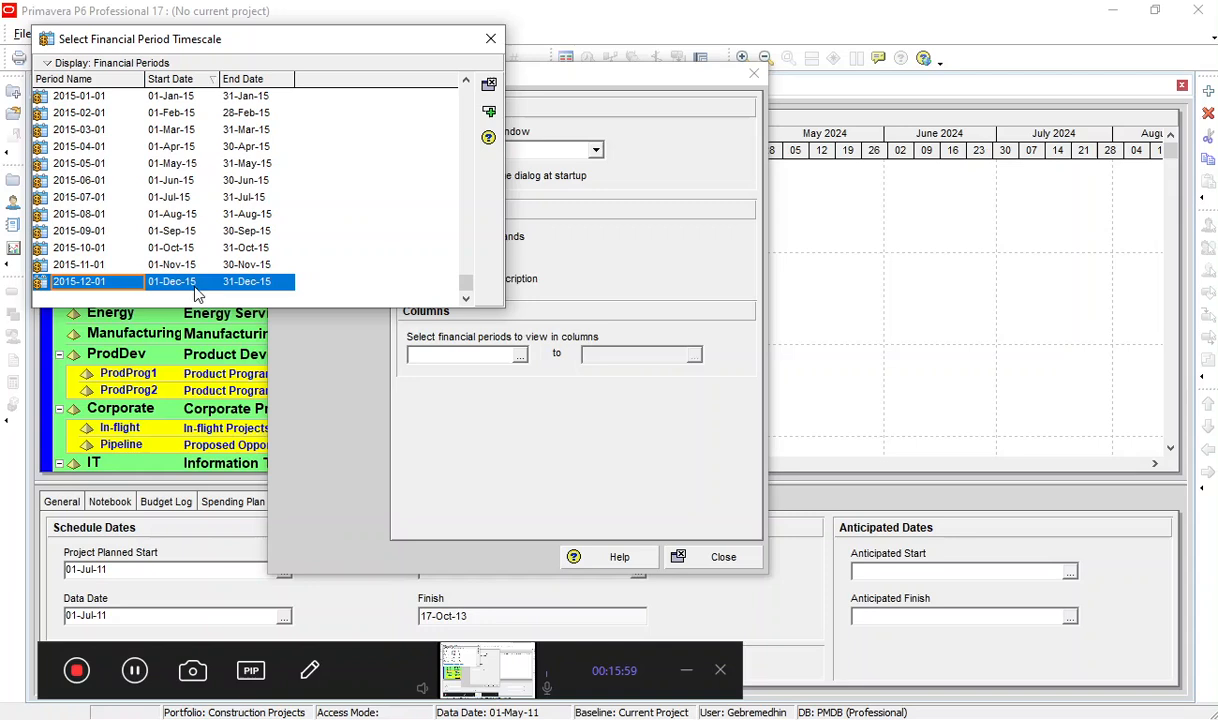
Set the starting financial period to view in columns to 2010-07-01.
left_click(97, 166)
scroll(115, 175, "up", 8)
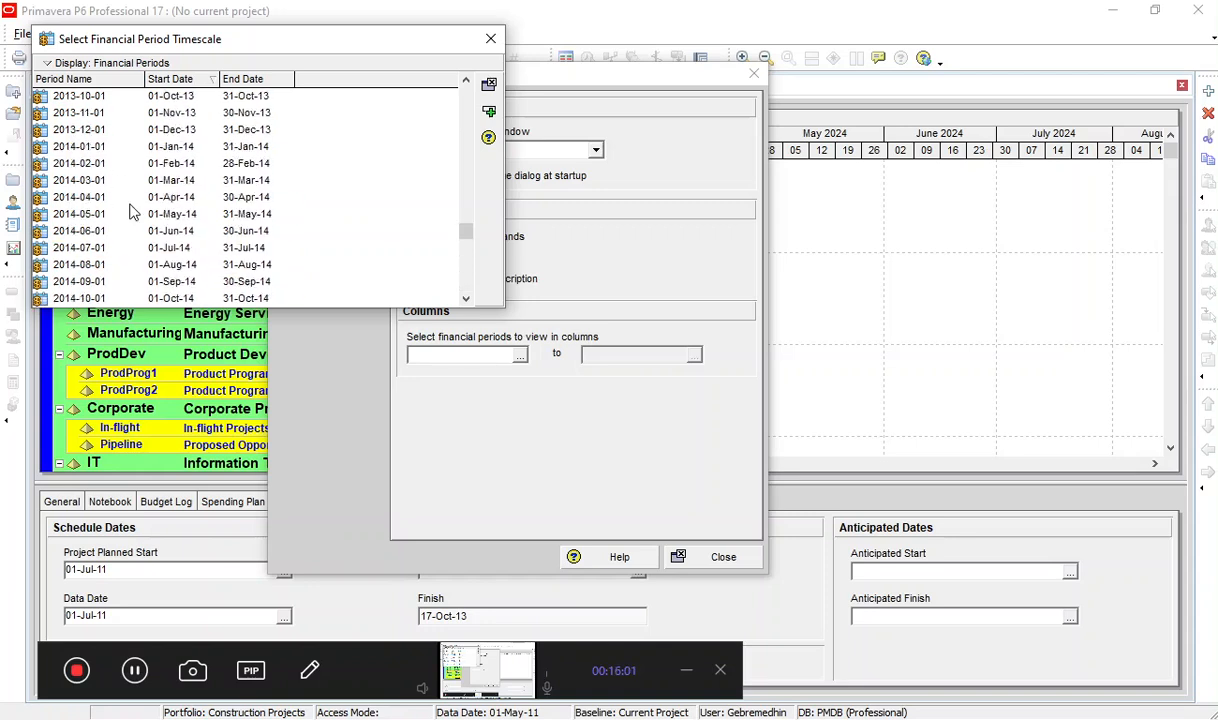
scroll(115, 170, "up", 10)
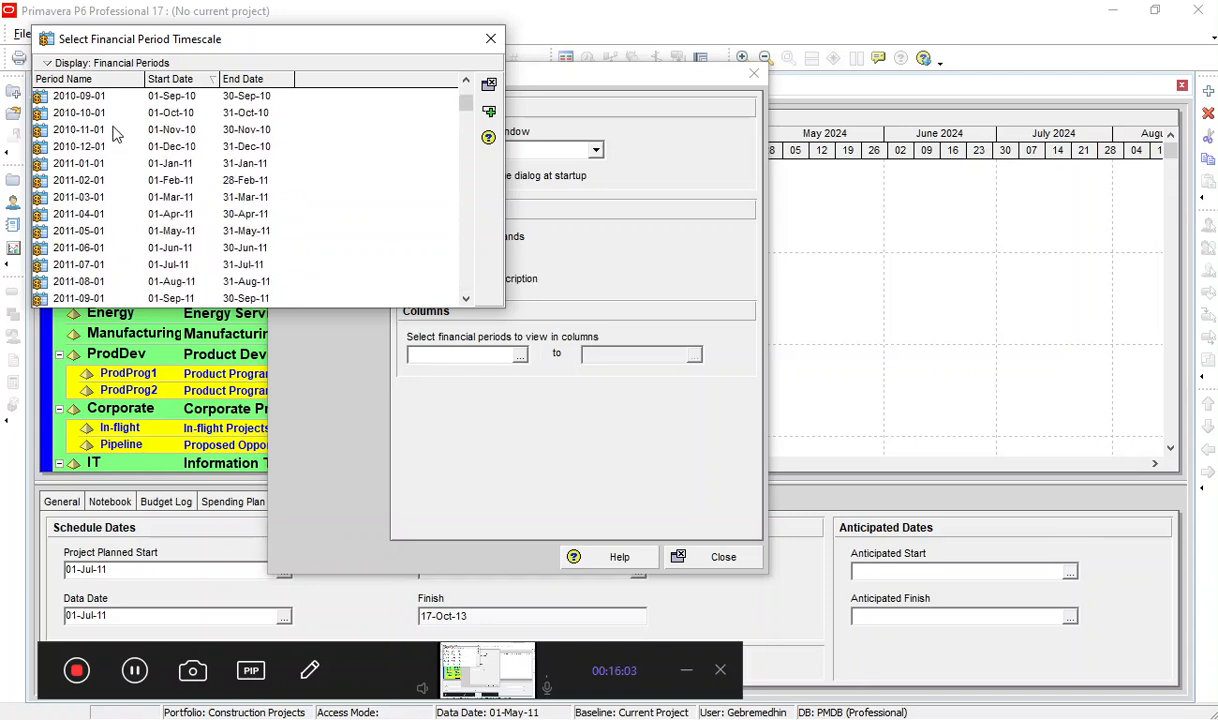
left_click(100, 98)
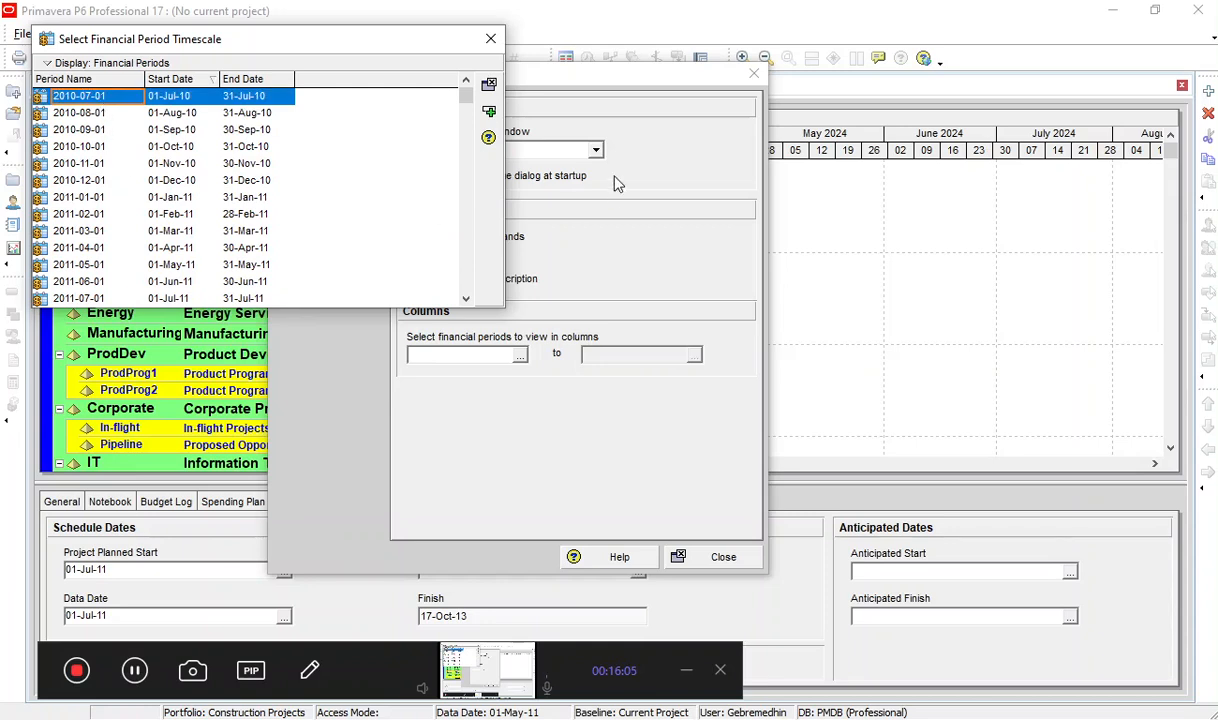
left_click(489, 116)
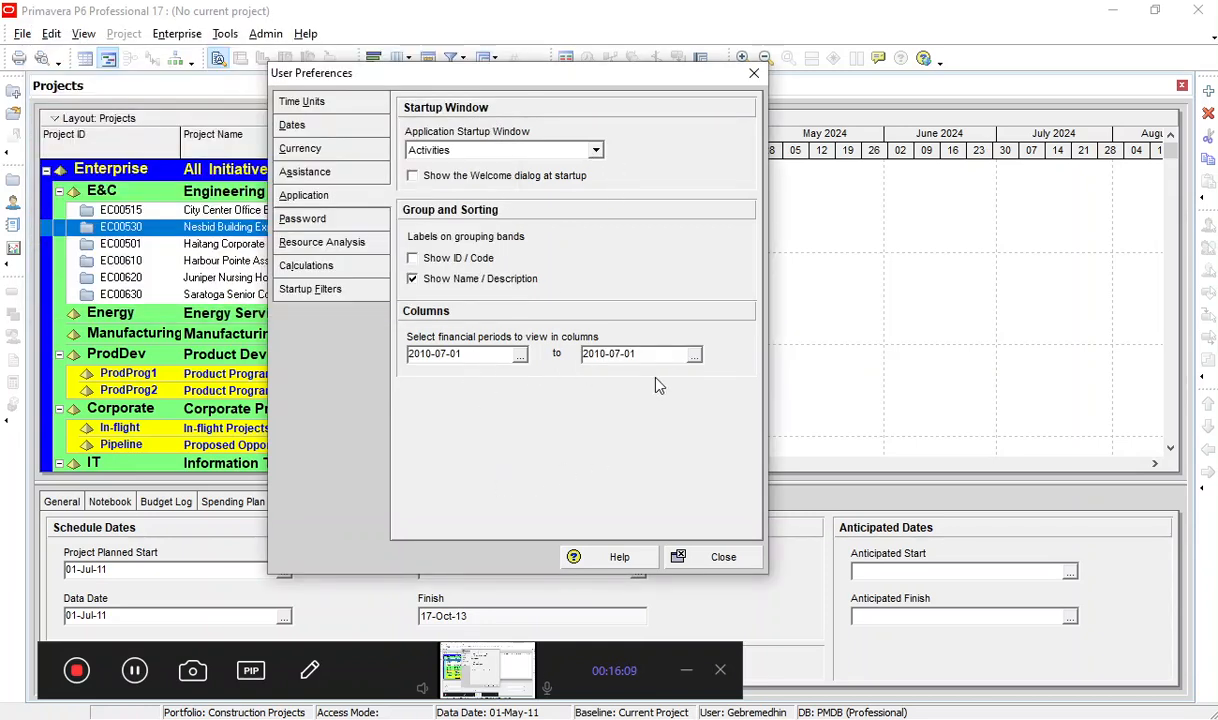
Reopen the starting financial period selection, browse the periods and close it without choosing another one.
left_click(519, 355)
scroll(185, 180, "down", 5)
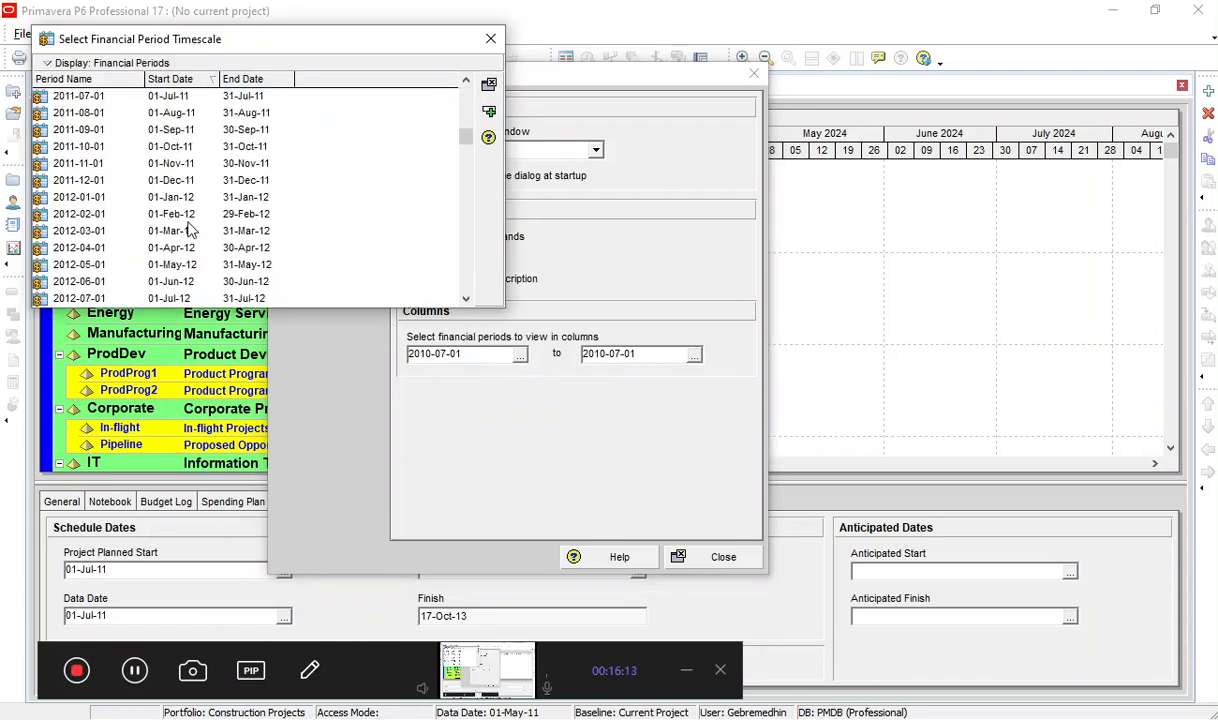
left_click_drag(466, 152, 455, 80)
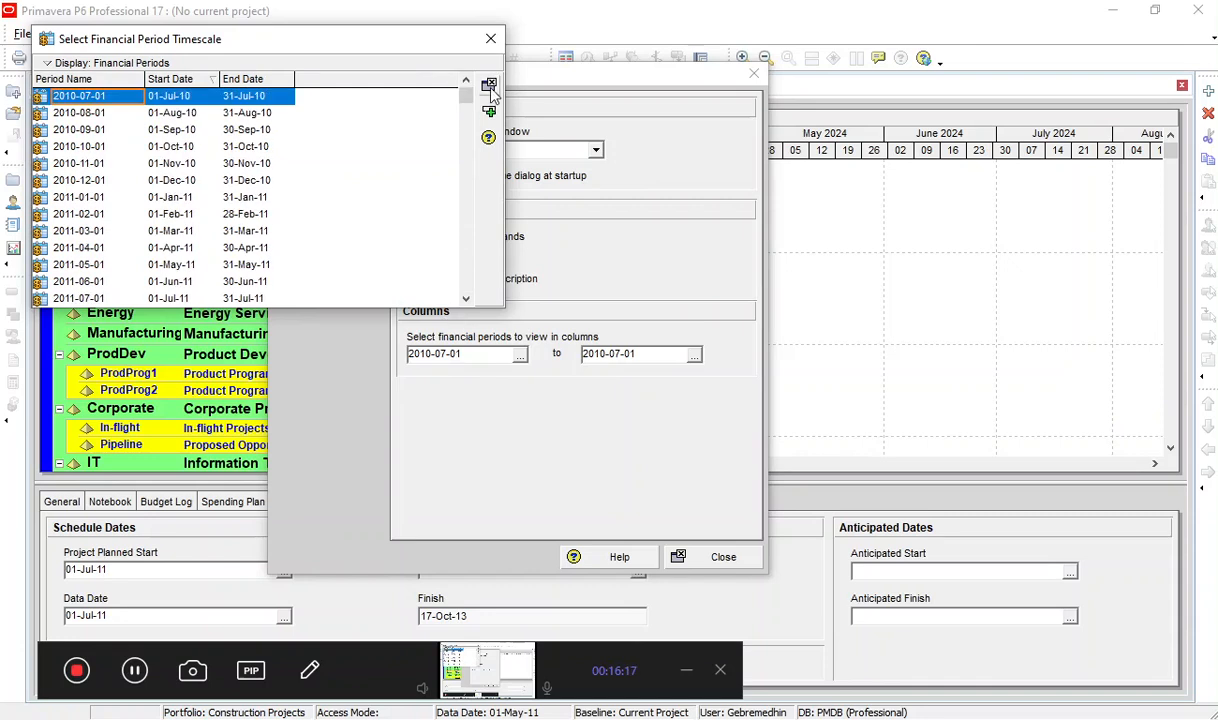
left_click(488, 84)
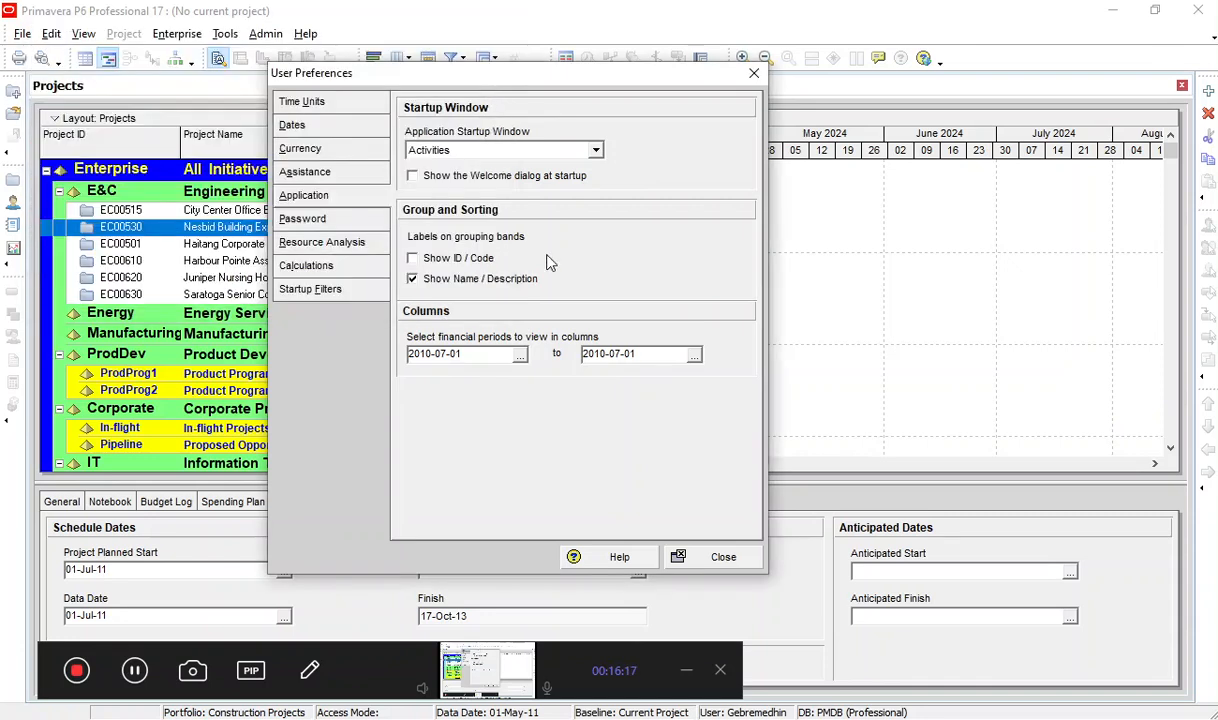
Try to change the application password by entering only the current password, then cancel the password change.
left_click(308, 173)
left_click(318, 200)
left_click(302, 218)
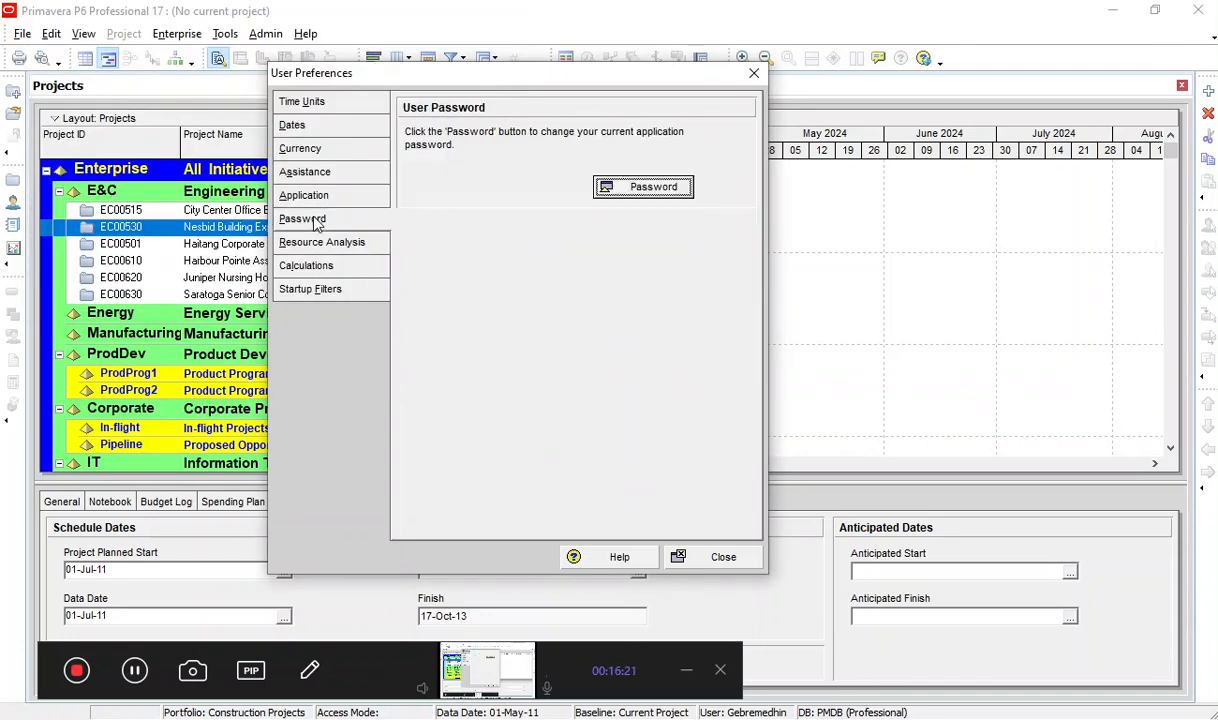
left_click(641, 190)
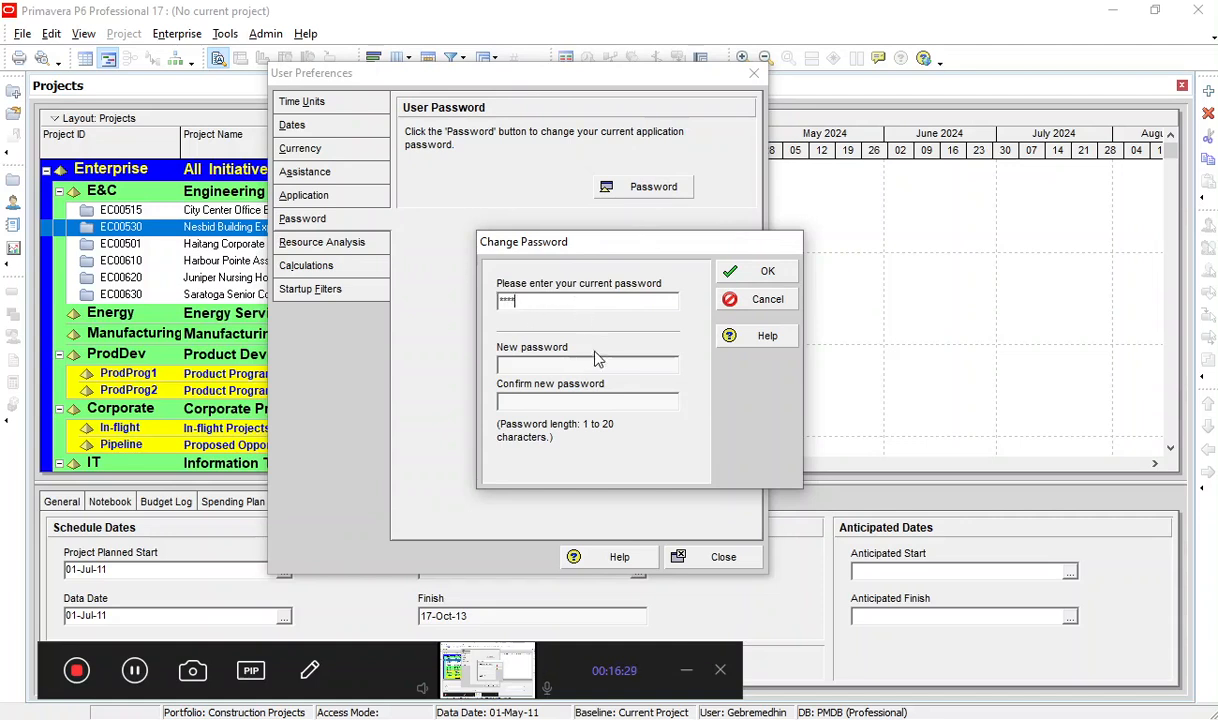
left_click(767, 277)
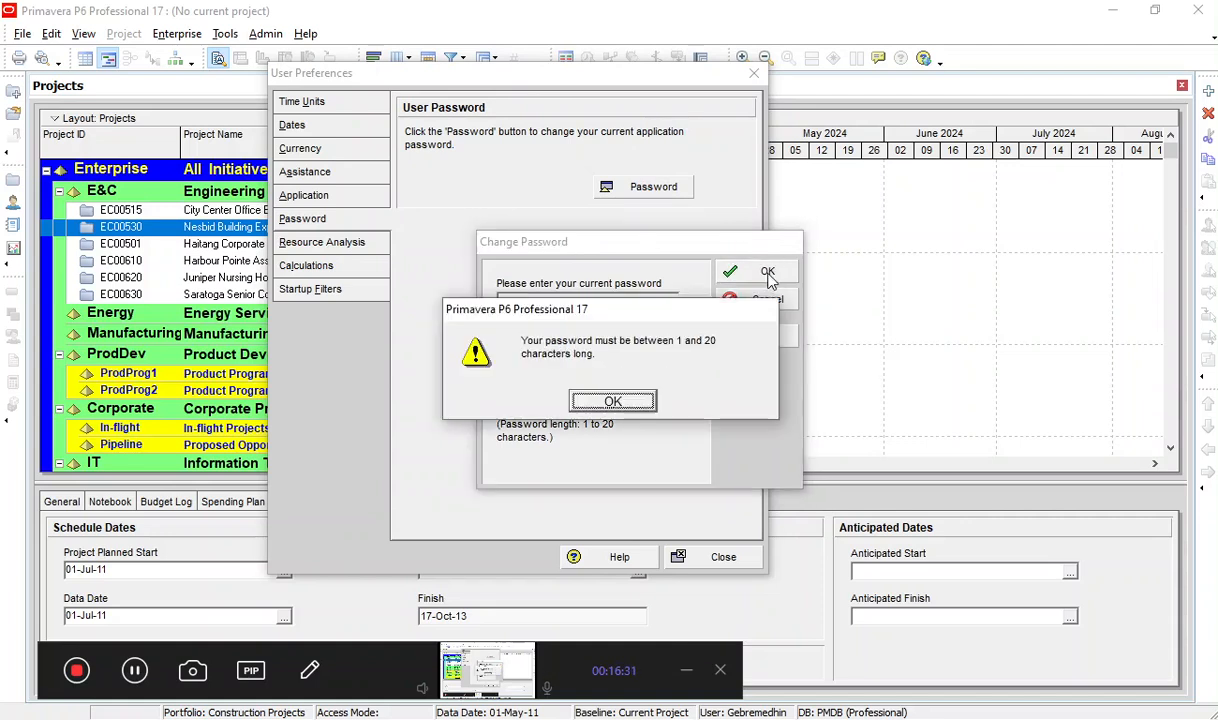
left_click(612, 403)
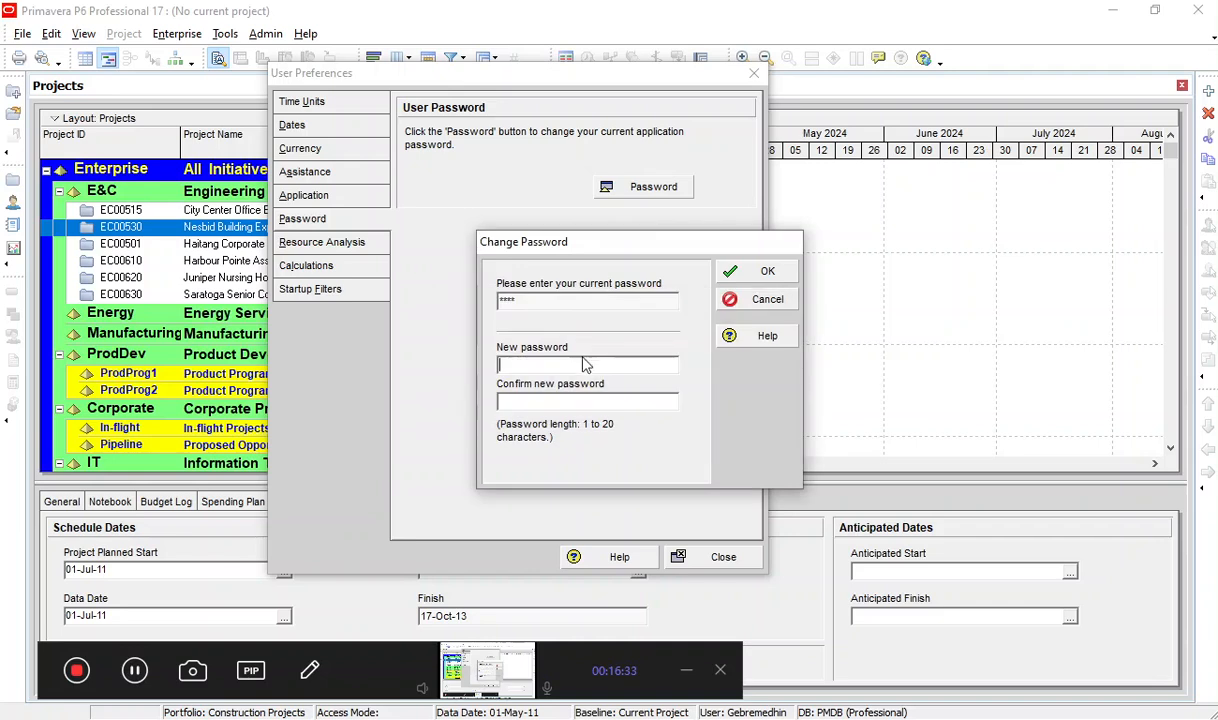
left_click(557, 301)
left_click(540, 367)
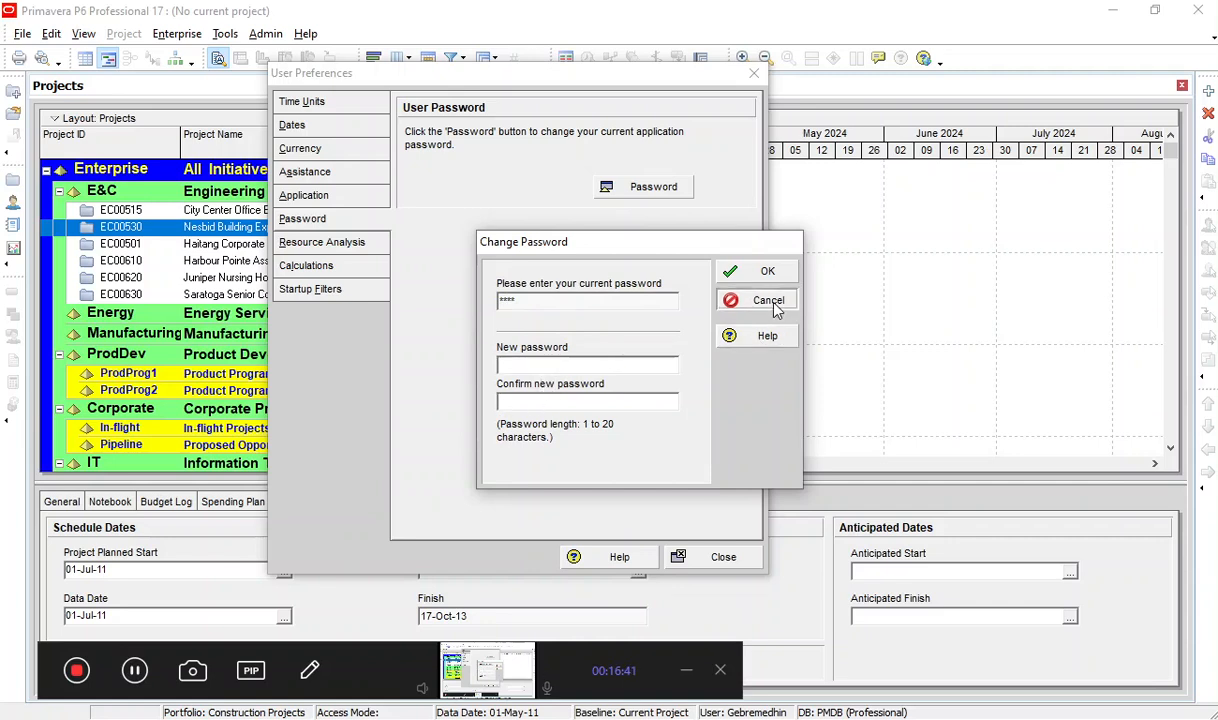
left_click(735, 300)
Review the resource analysis preferences, including the interval choices for time-distributed calculations, and the calculations and startup filters preferences.
left_click(342, 250)
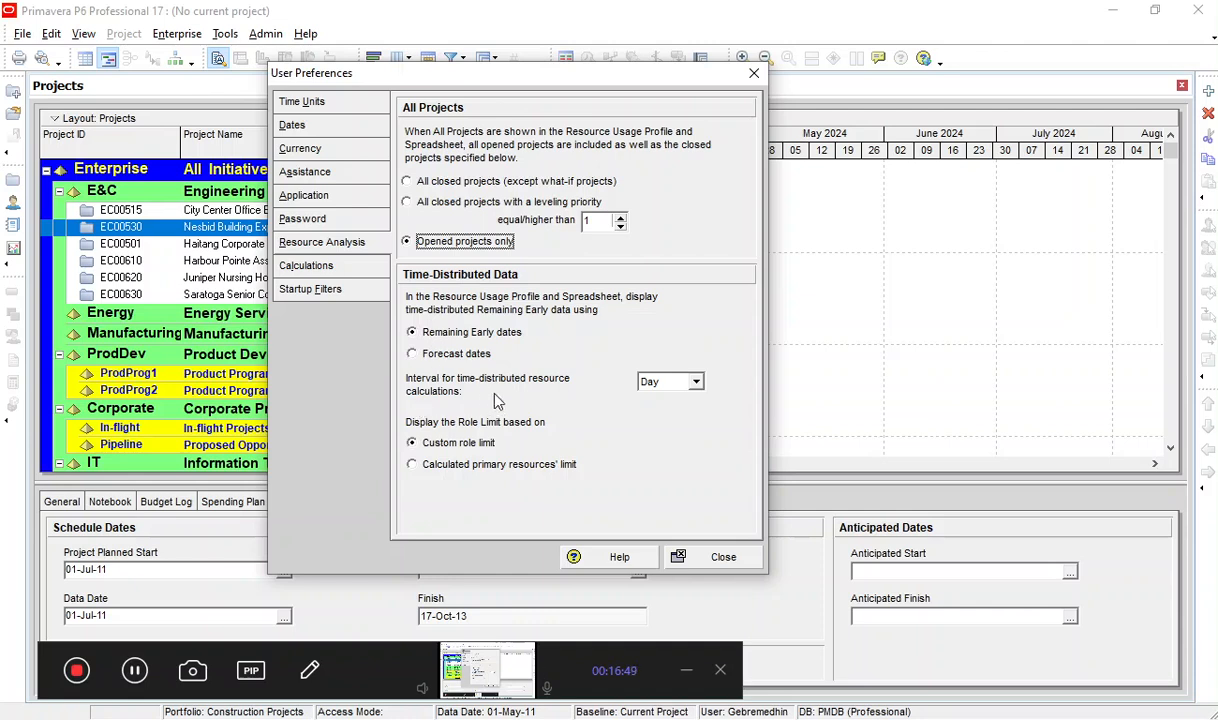
left_click(698, 384)
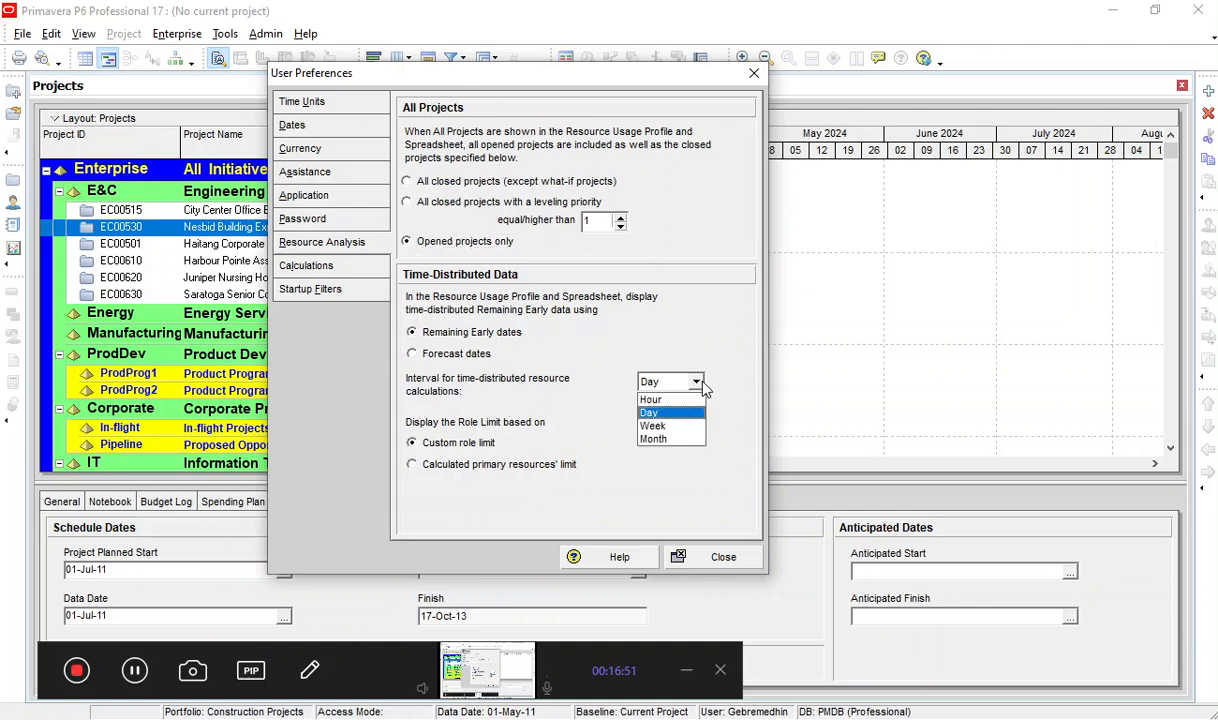
left_click(701, 383)
left_click(697, 329)
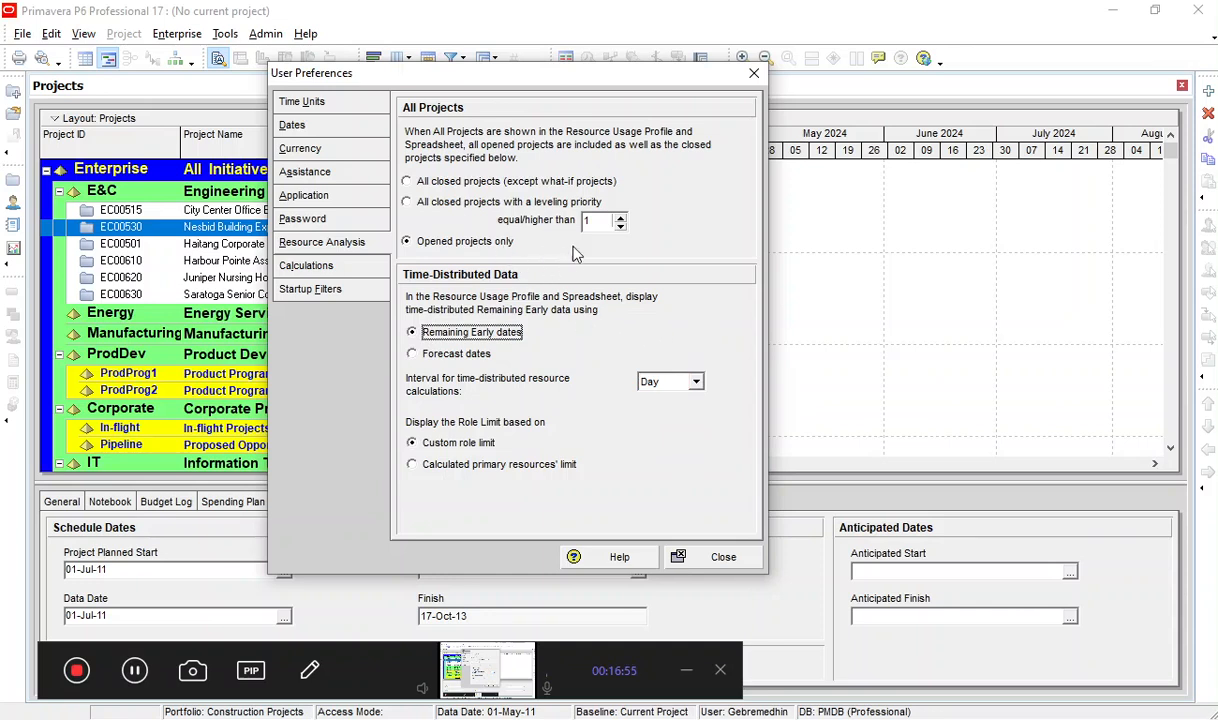
left_click(322, 265)
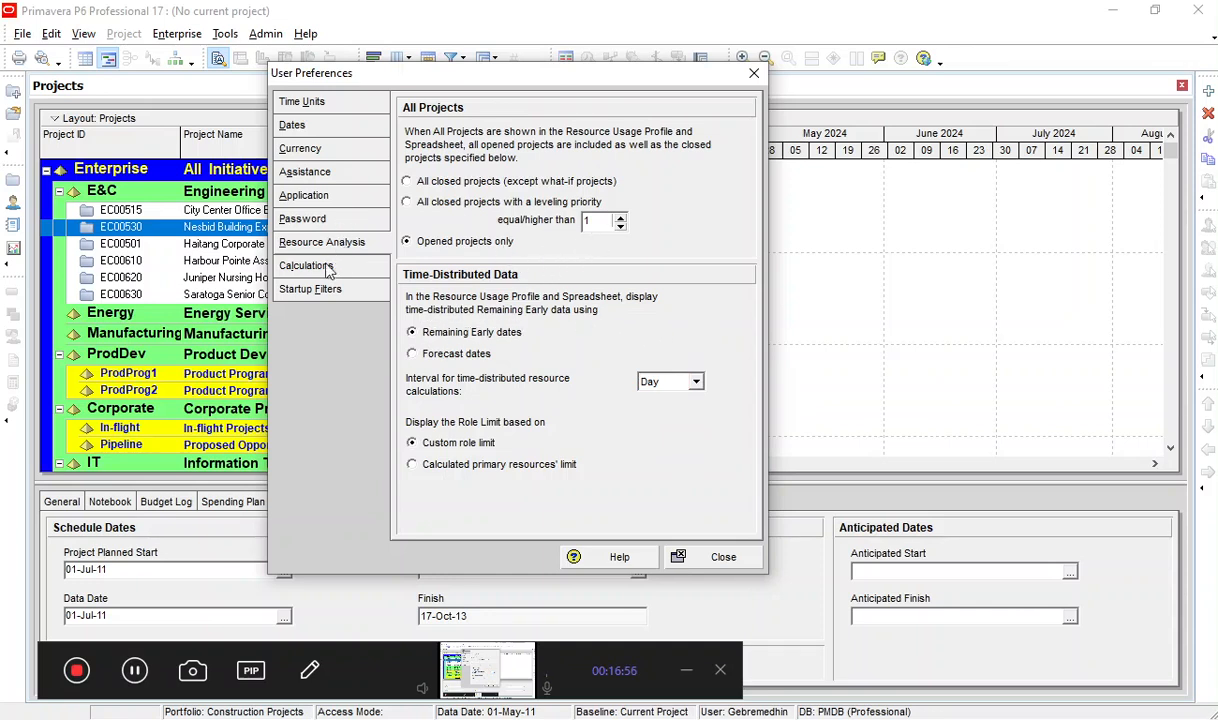
left_click(318, 286)
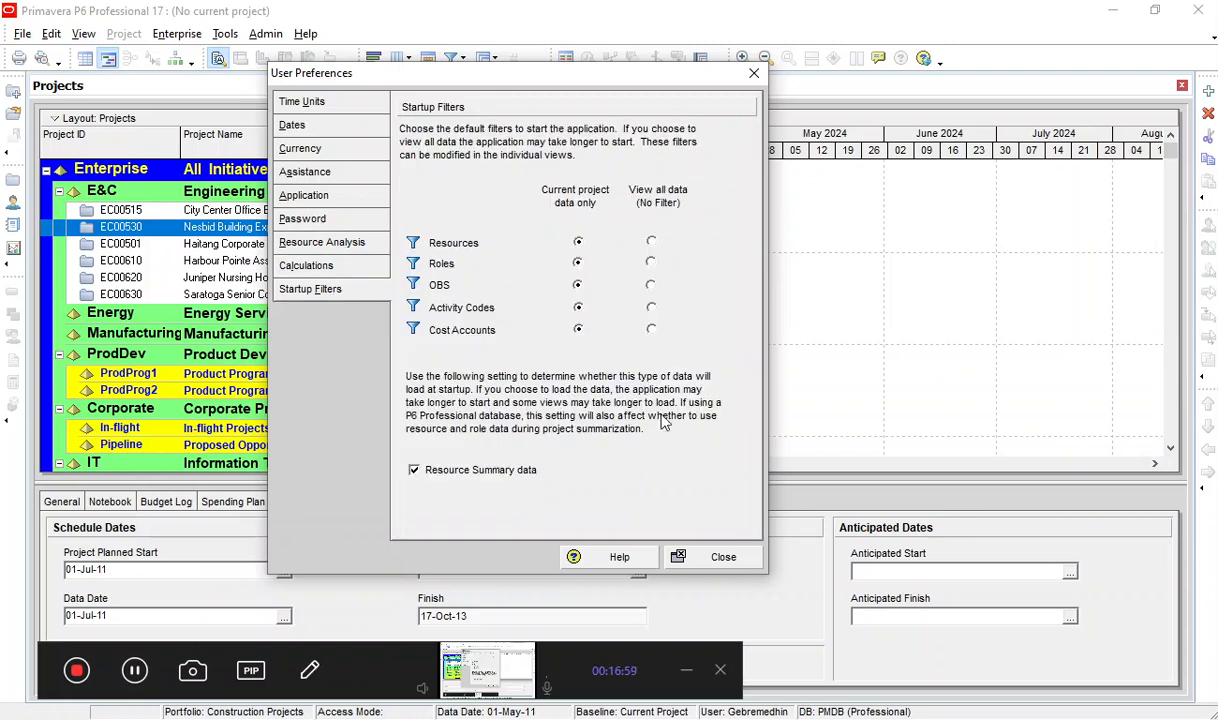
left_click(134, 670)
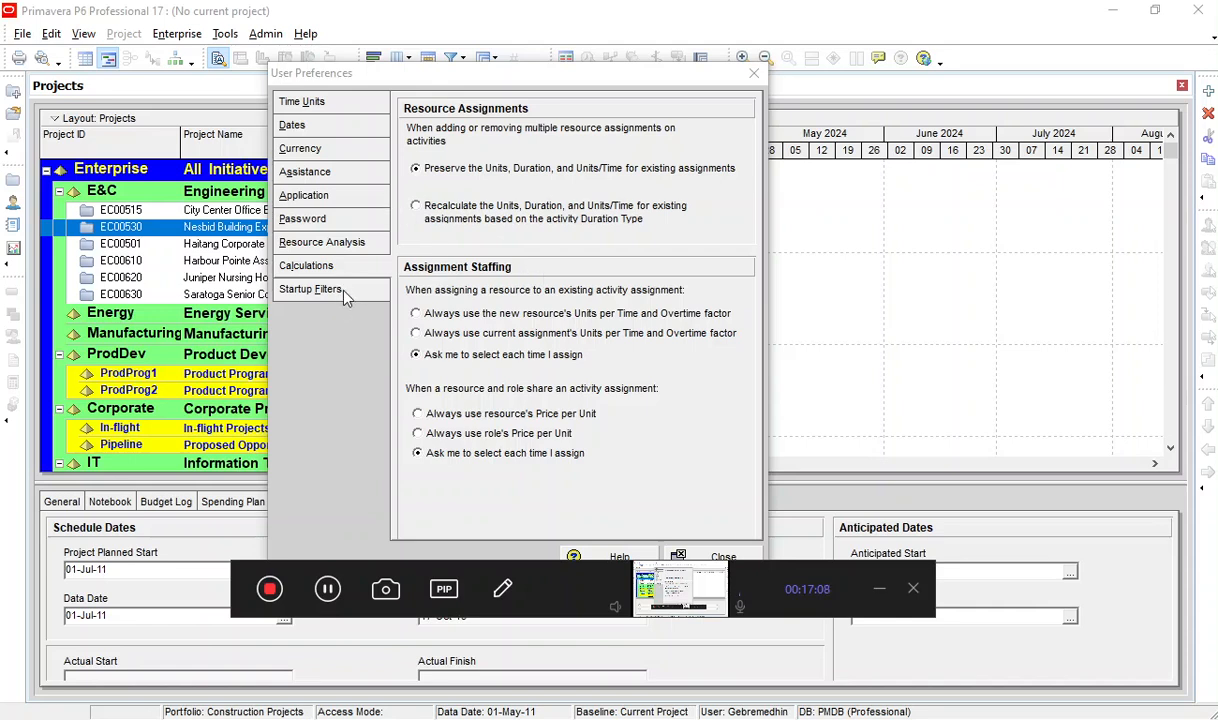
Close the user preferences, reopen them to recheck the categories from currency to startup filters, and close them again.
left_click(720, 557)
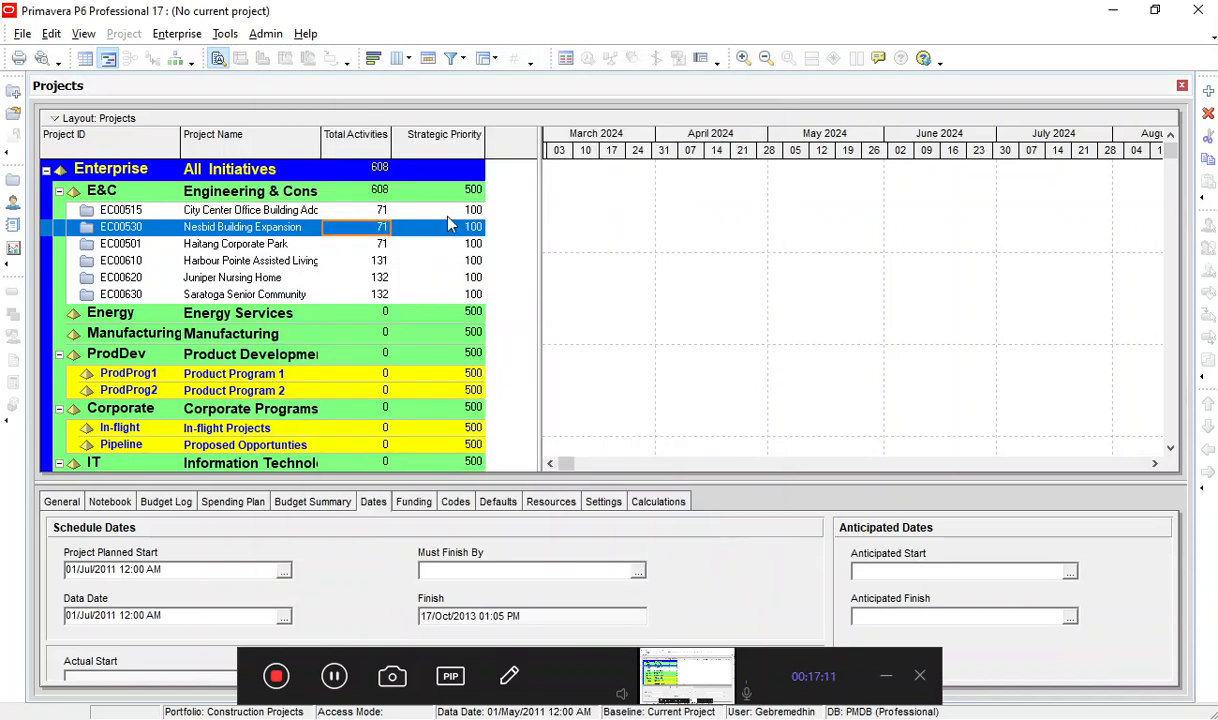
left_click(51, 34)
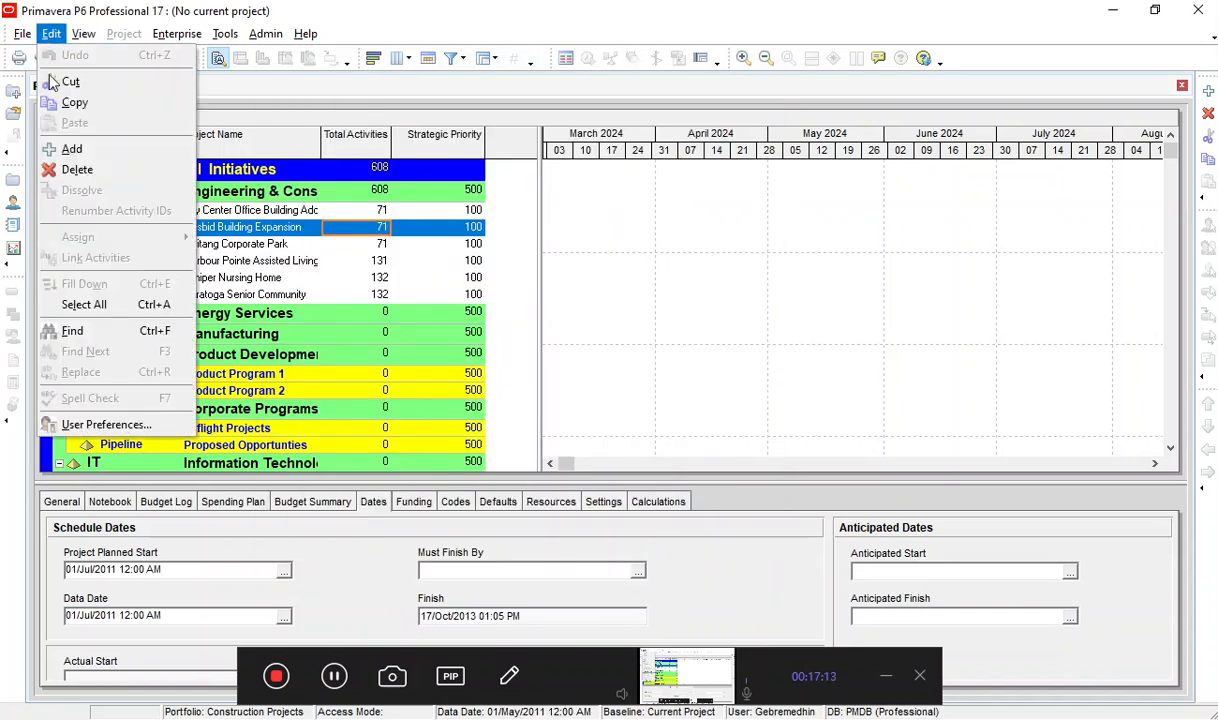
left_click(105, 424)
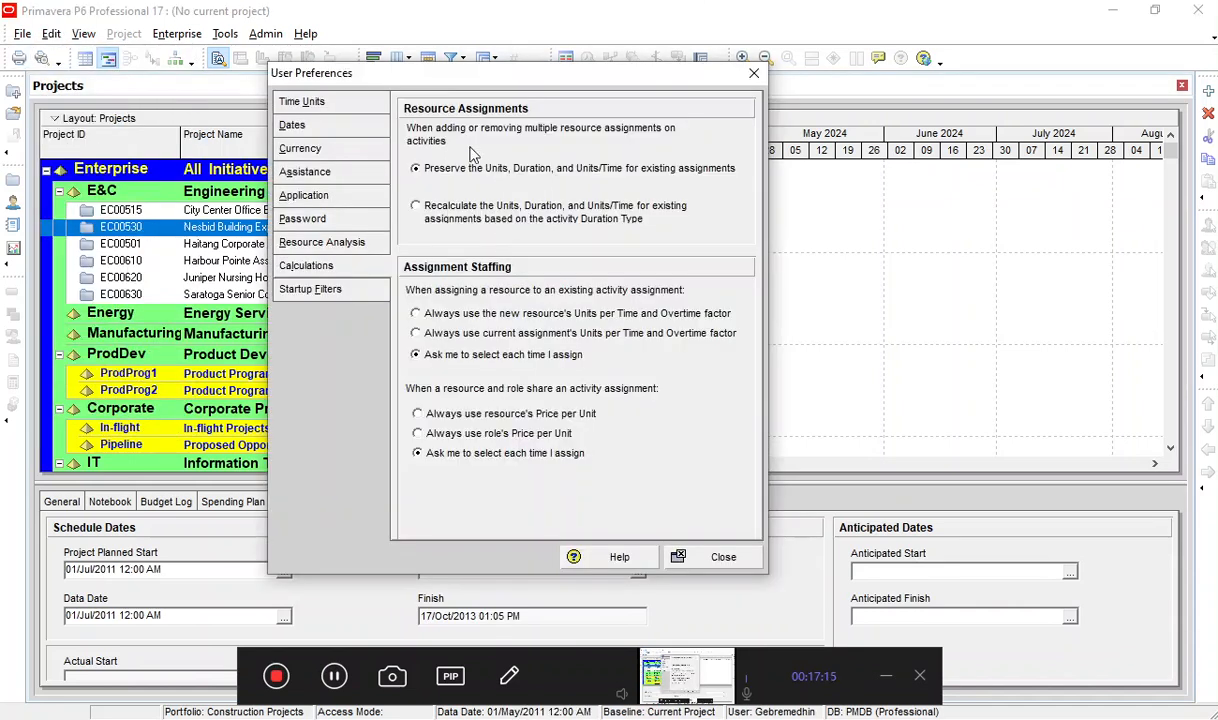
left_click(318, 173)
left_click(300, 149)
left_click(330, 218)
left_click(334, 243)
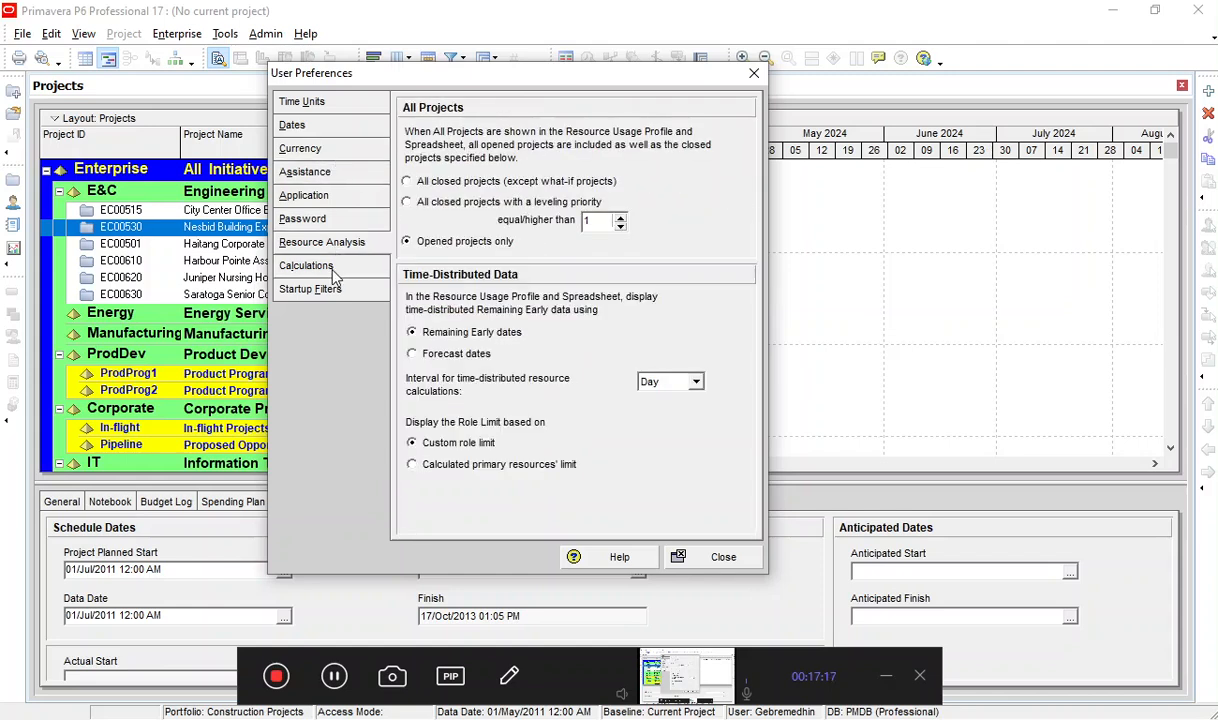
left_click(333, 293)
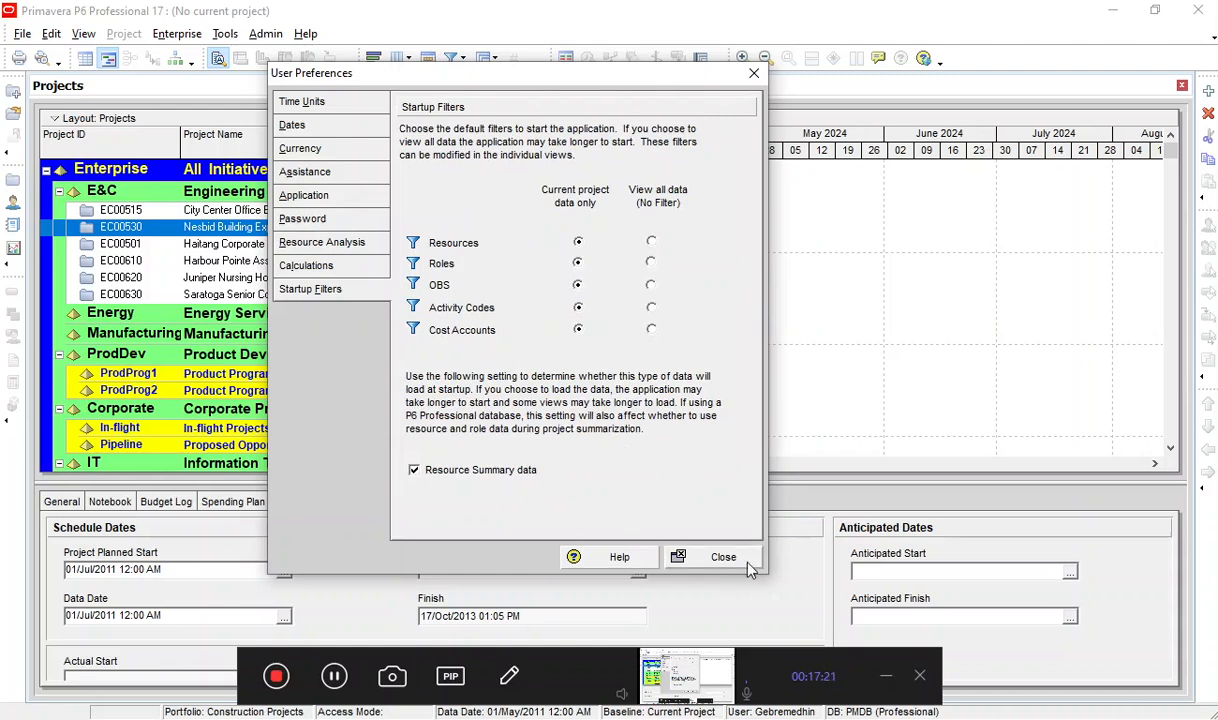
left_click(712, 556)
Open the admin preferences and set the first day of the week for calendars to Monday in the general settings.
left_click(265, 33)
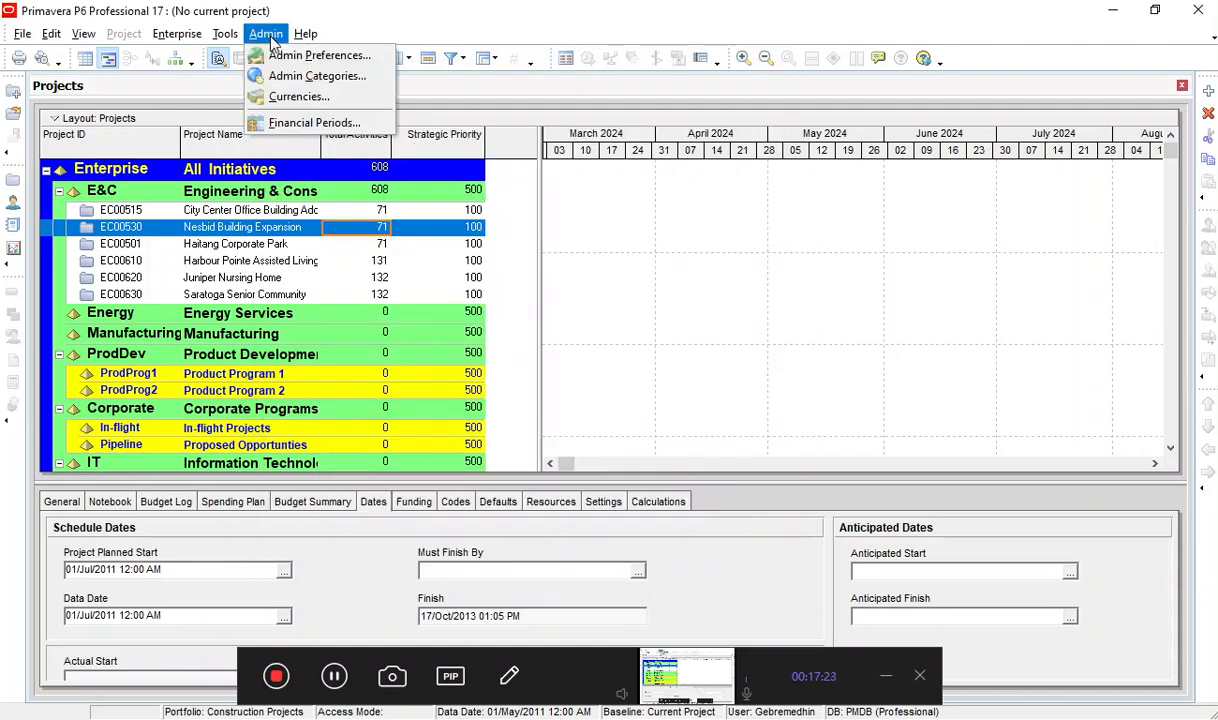
left_click(300, 54)
left_click_drag(496, 167, 384, 22)
left_click(318, 80)
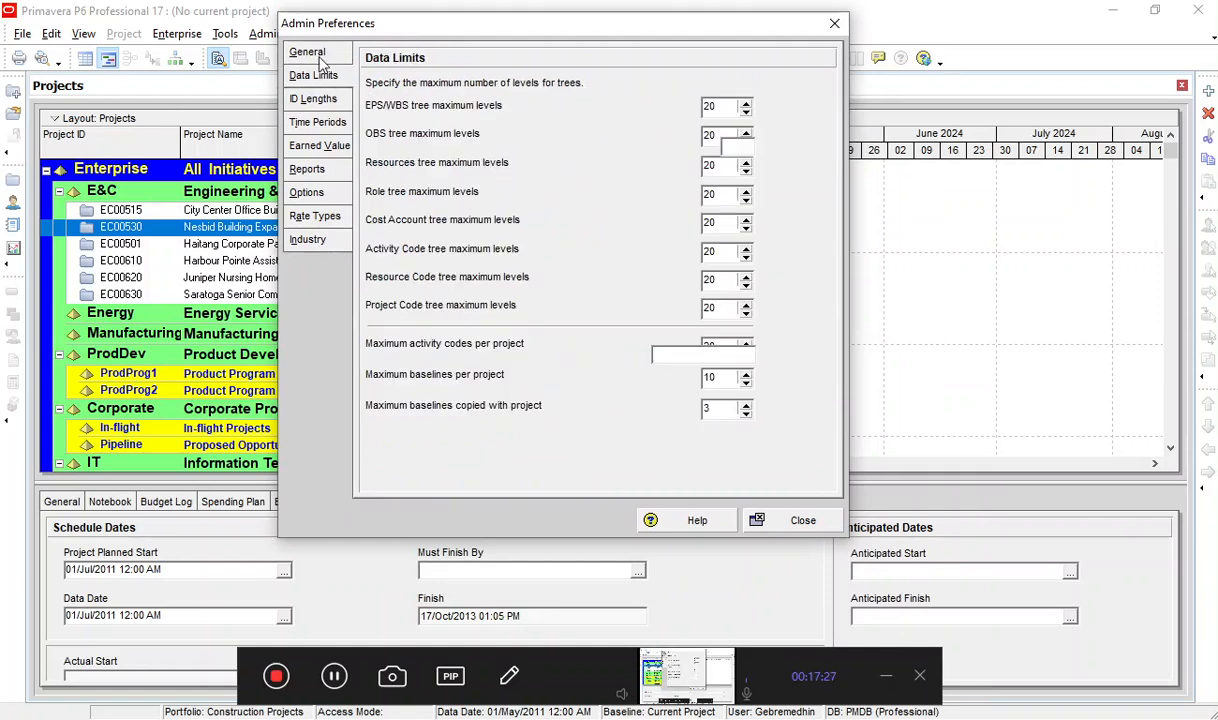
left_click(305, 54)
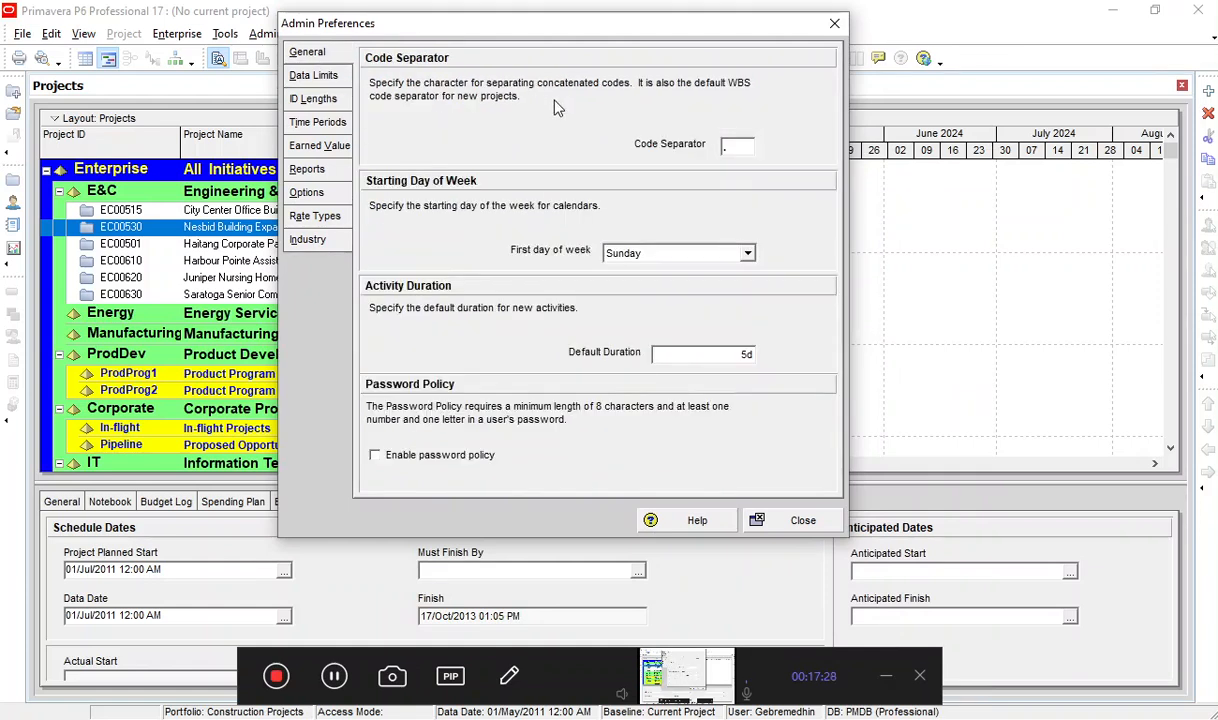
double_click(731, 149)
left_click(748, 256)
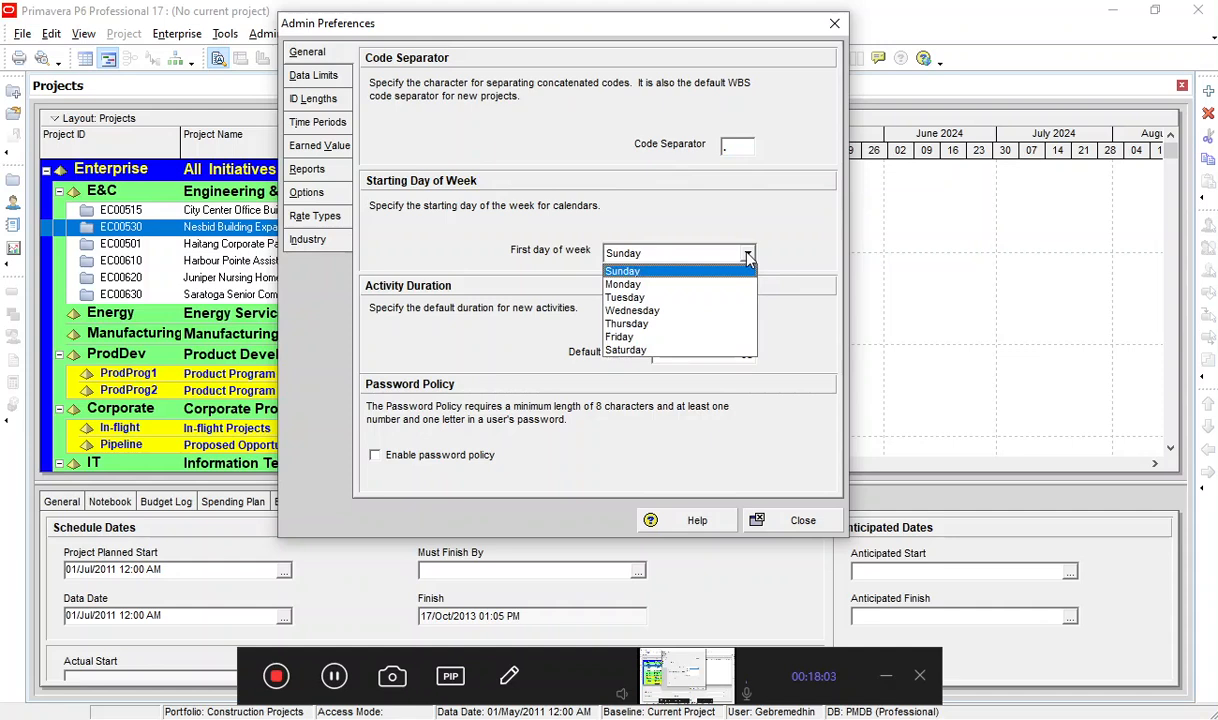
left_click(640, 285)
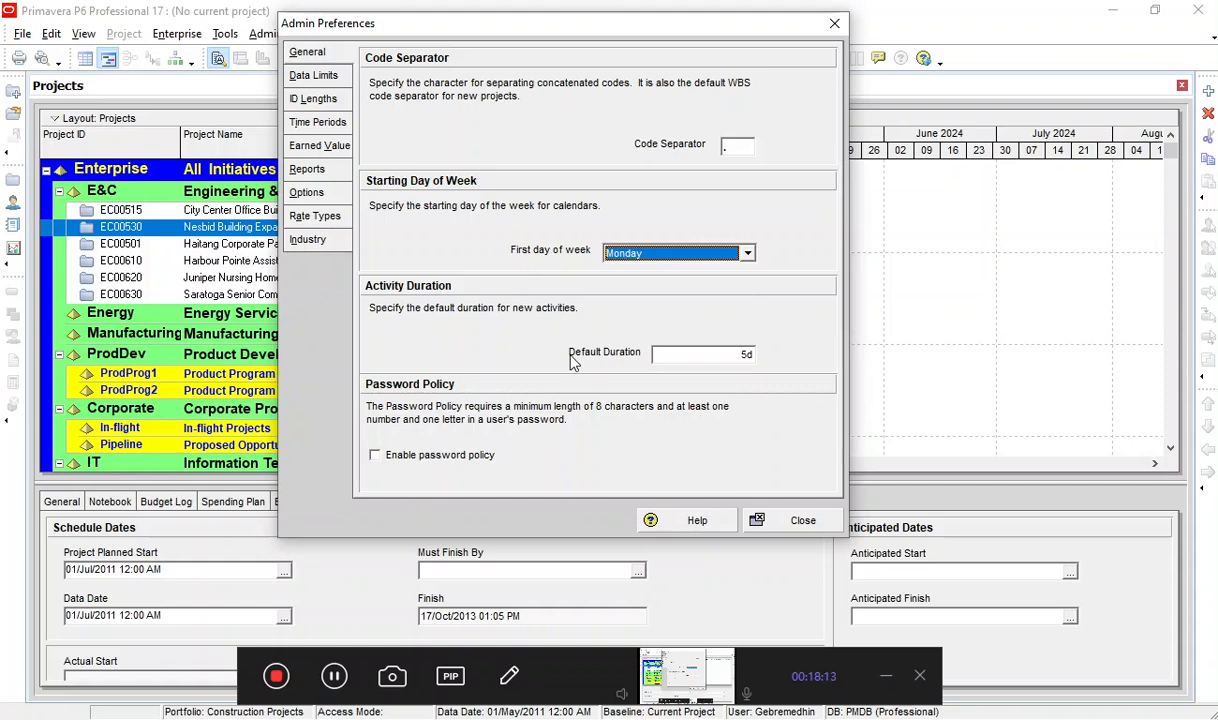
Review the default activity duration, the password policy option and the data limits in the admin preferences.
left_click(702, 356)
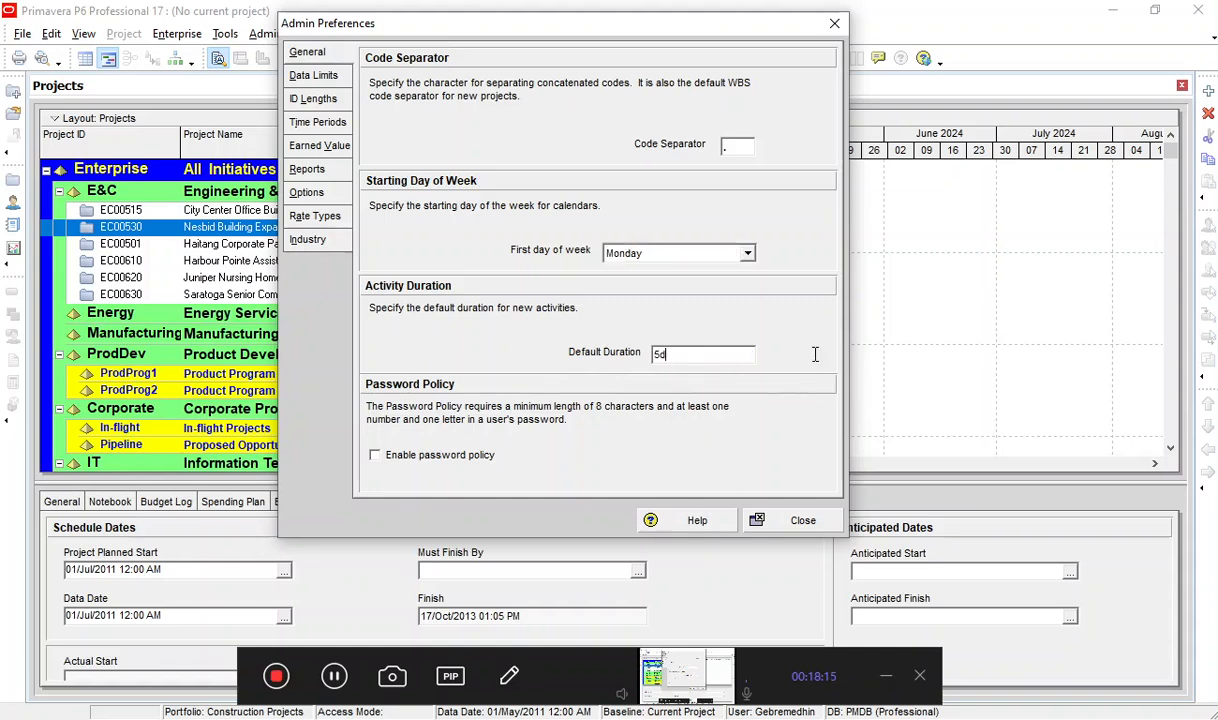
left_click_drag(684, 352, 650, 353)
left_click(398, 456)
left_click(405, 460)
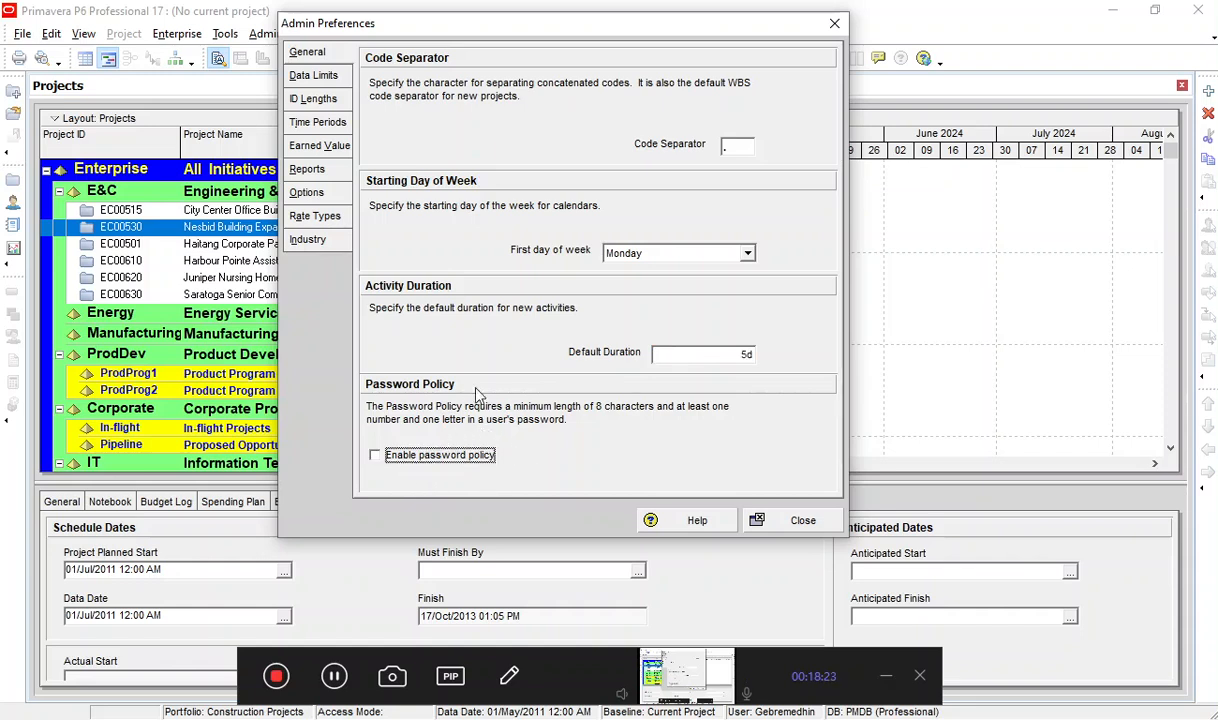
left_click(320, 77)
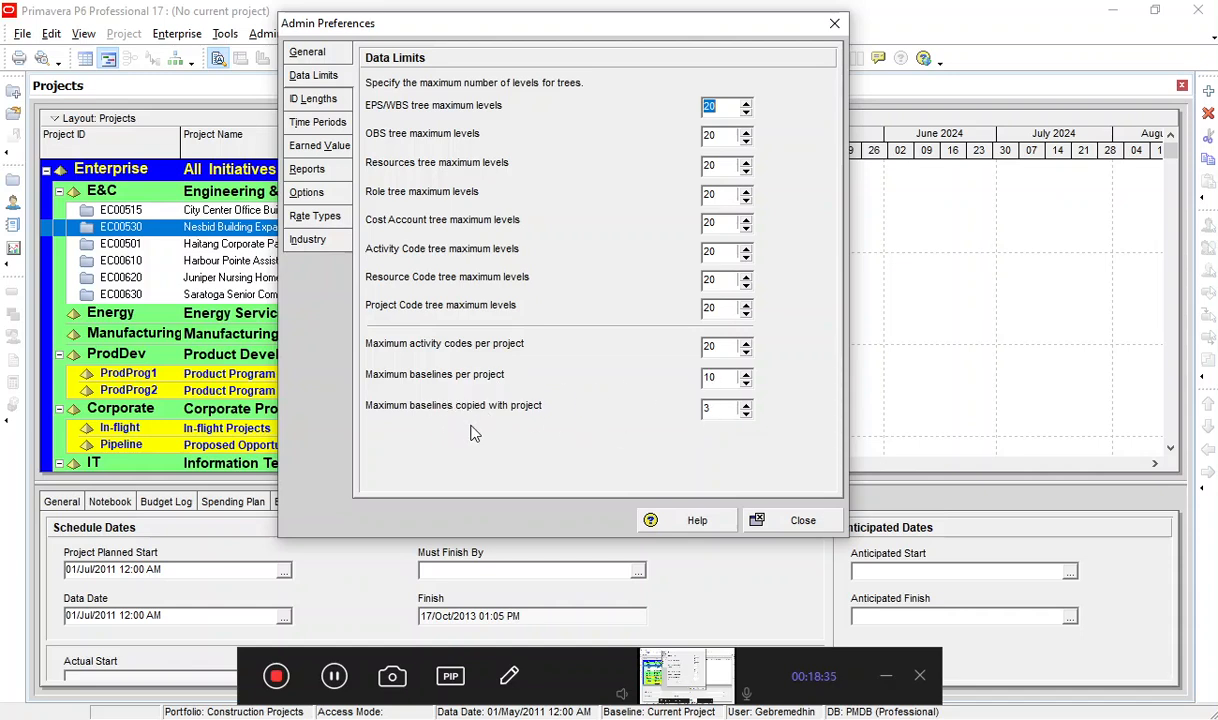
left_click(665, 408)
left_click(509, 677)
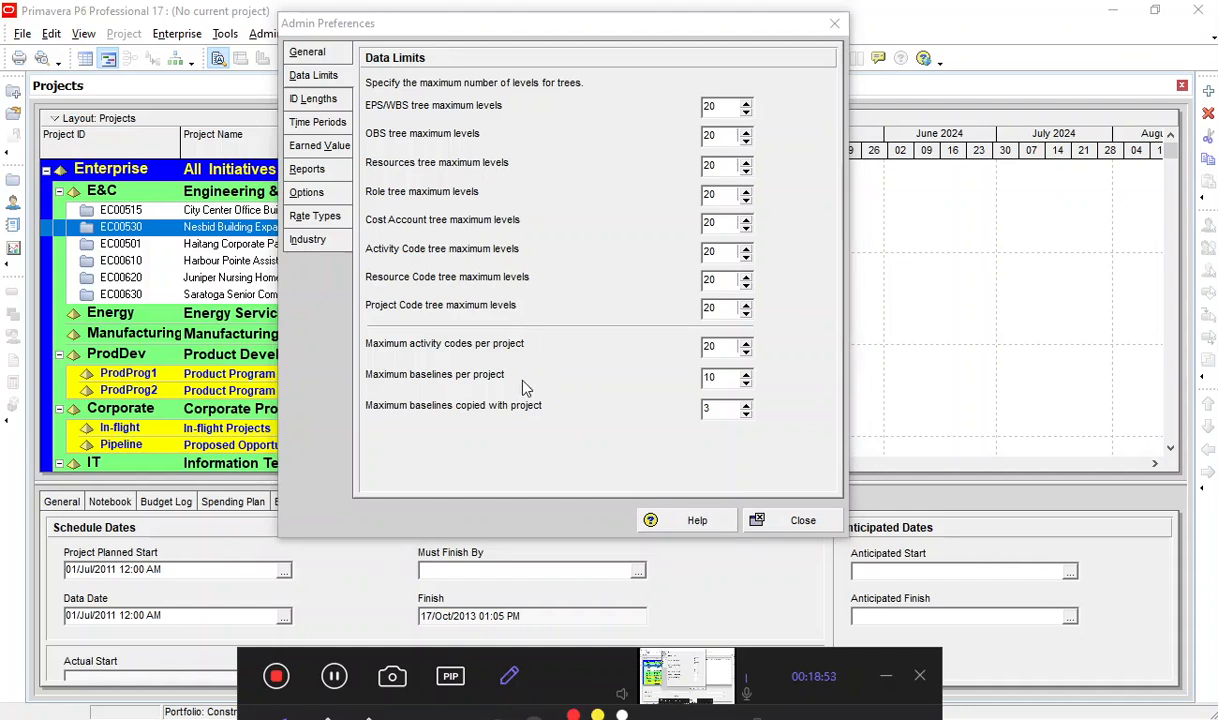
left_click_drag(563, 679, 544, 616)
left_click(305, 667)
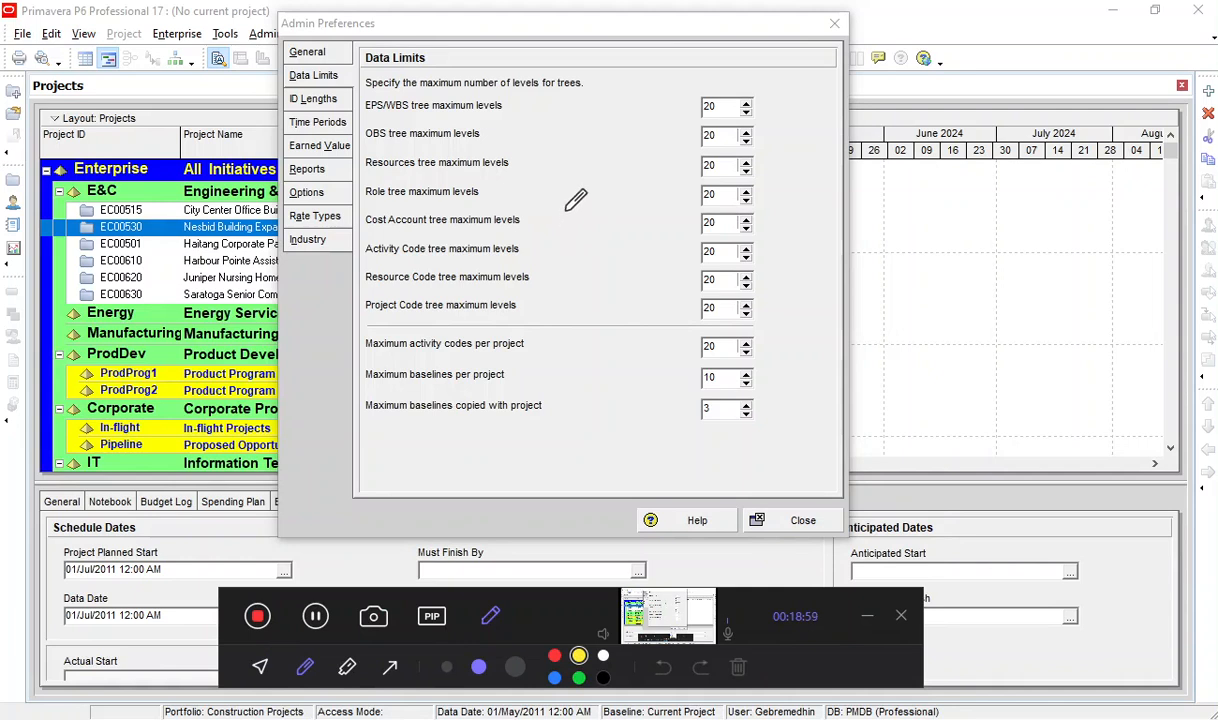
mouse_move(578, 204)
left_mouse_down()
mouse_move(552, 214)
mouse_move(582, 262)
mouse_move(612, 246)
left_mouse_up()
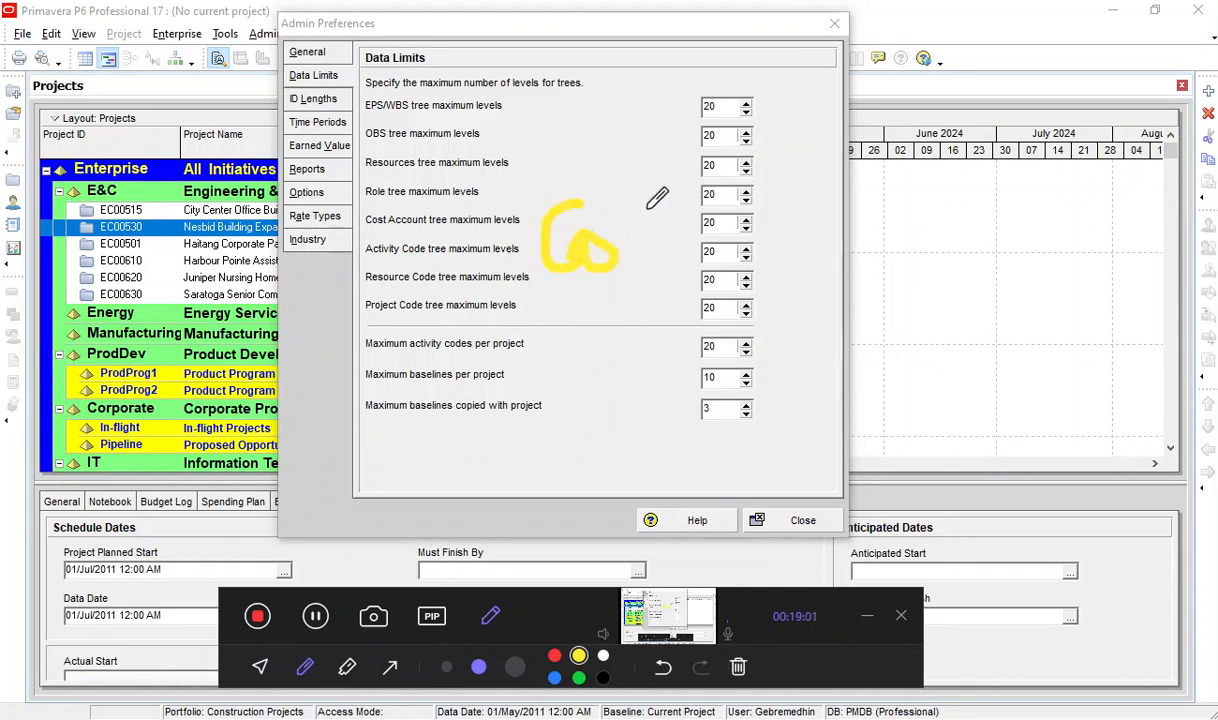
left_click_drag(515, 294, 656, 293)
mouse_move(487, 296)
left_mouse_down()
mouse_move(486, 340)
mouse_move(505, 335)
mouse_move(490, 358)
mouse_move(528, 437)
mouse_move(553, 376)
mouse_move(587, 403)
left_mouse_up()
mouse_move(576, 360)
left_mouse_down()
mouse_move(577, 388)
mouse_move(617, 385)
left_mouse_up()
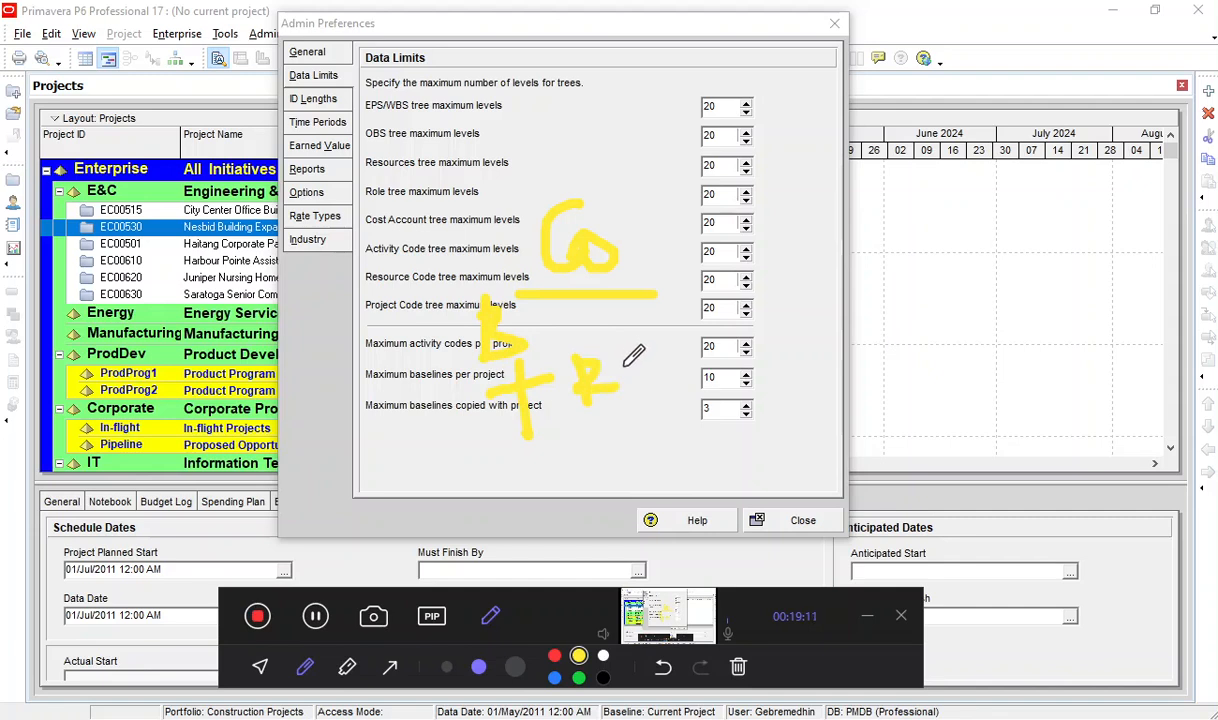
left_click_drag(620, 377, 688, 377)
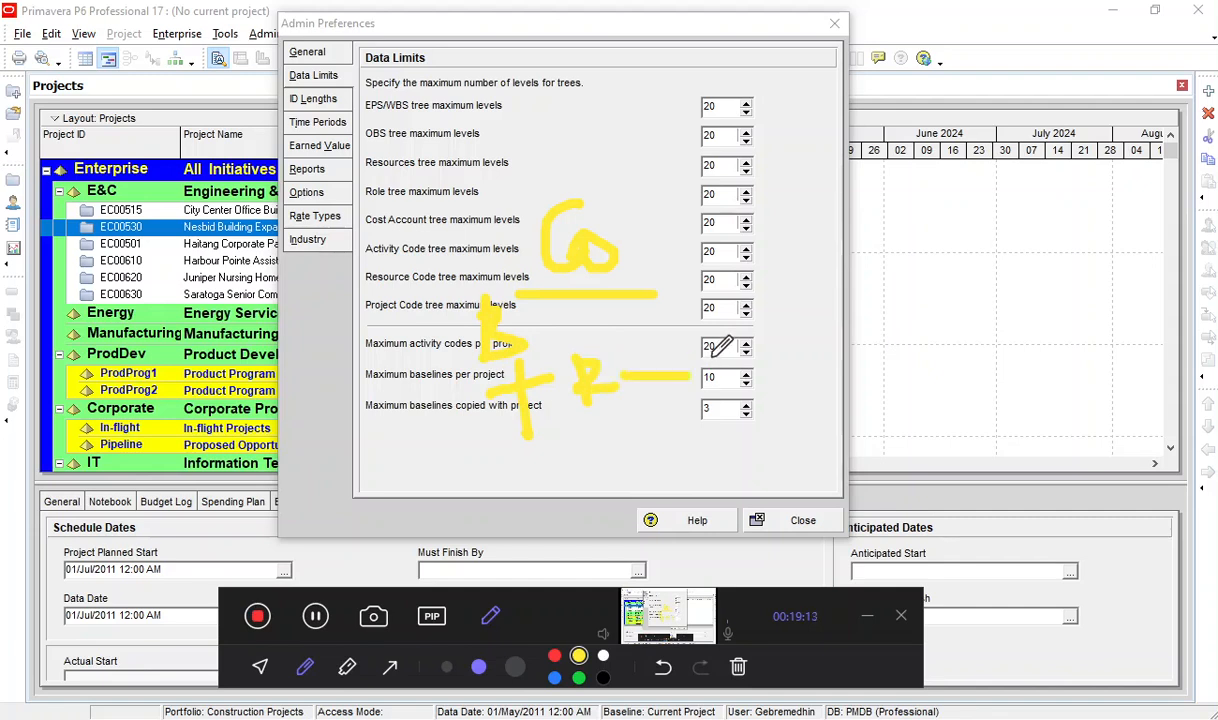
mouse_move(762, 350)
left_mouse_down()
mouse_move(750, 410)
mouse_move(803, 377)
mouse_move(911, 378)
left_mouse_up()
mouse_move(772, 285)
left_mouse_down()
mouse_move(452, 165)
mouse_move(545, 440)
mouse_move(765, 395)
mouse_move(807, 333)
left_mouse_up()
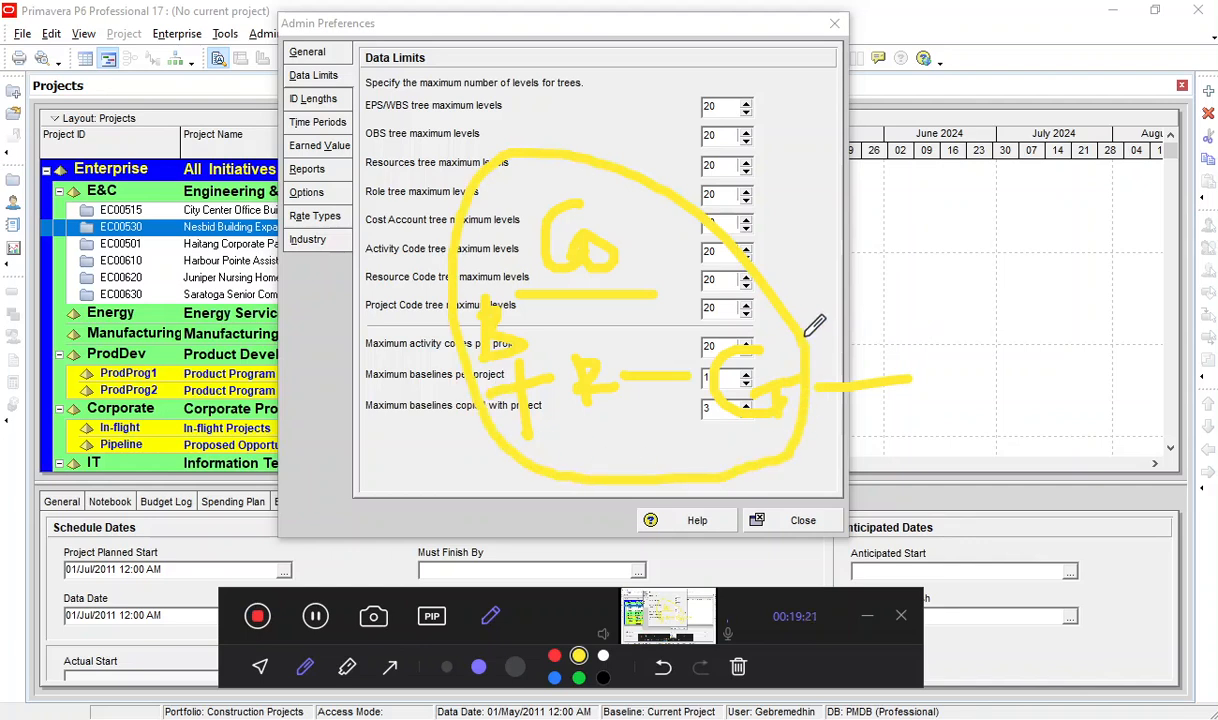
left_click_drag(742, 113, 783, 93)
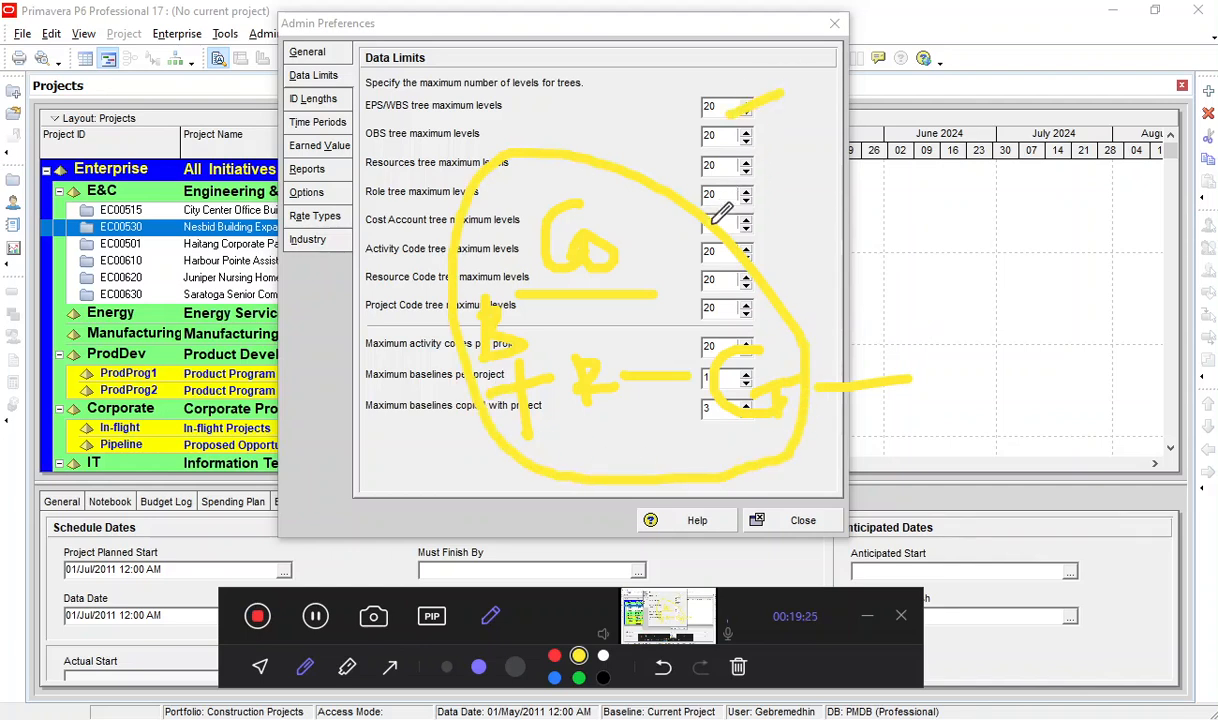
left_click(492, 618)
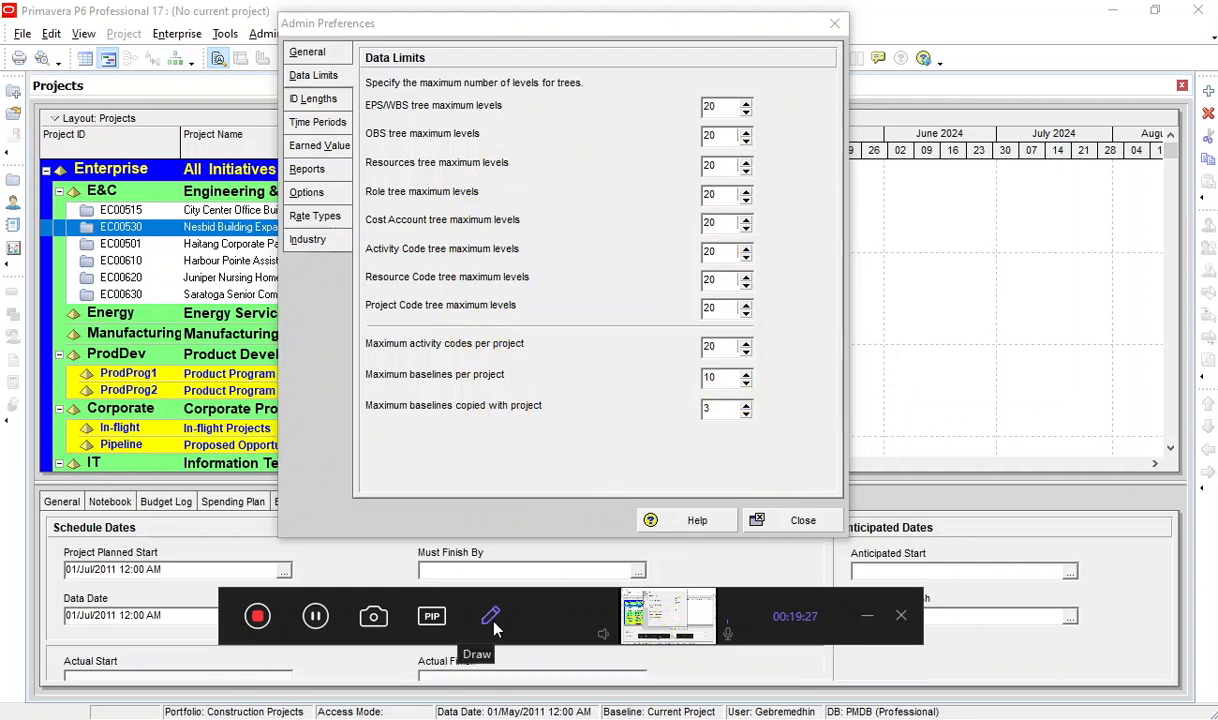
Examine the maximum level limits for the EPS/WBS, OBS, resources and role trees.
double_click(716, 108)
double_click(712, 135)
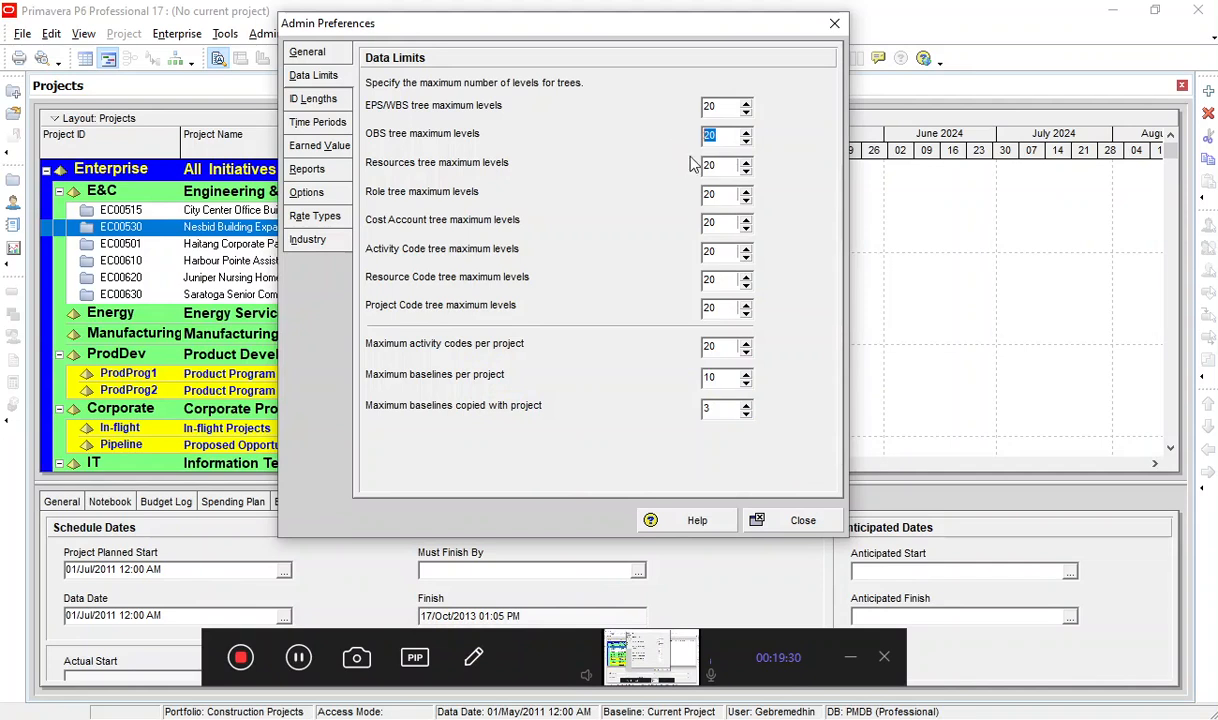
double_click(721, 166)
double_click(714, 197)
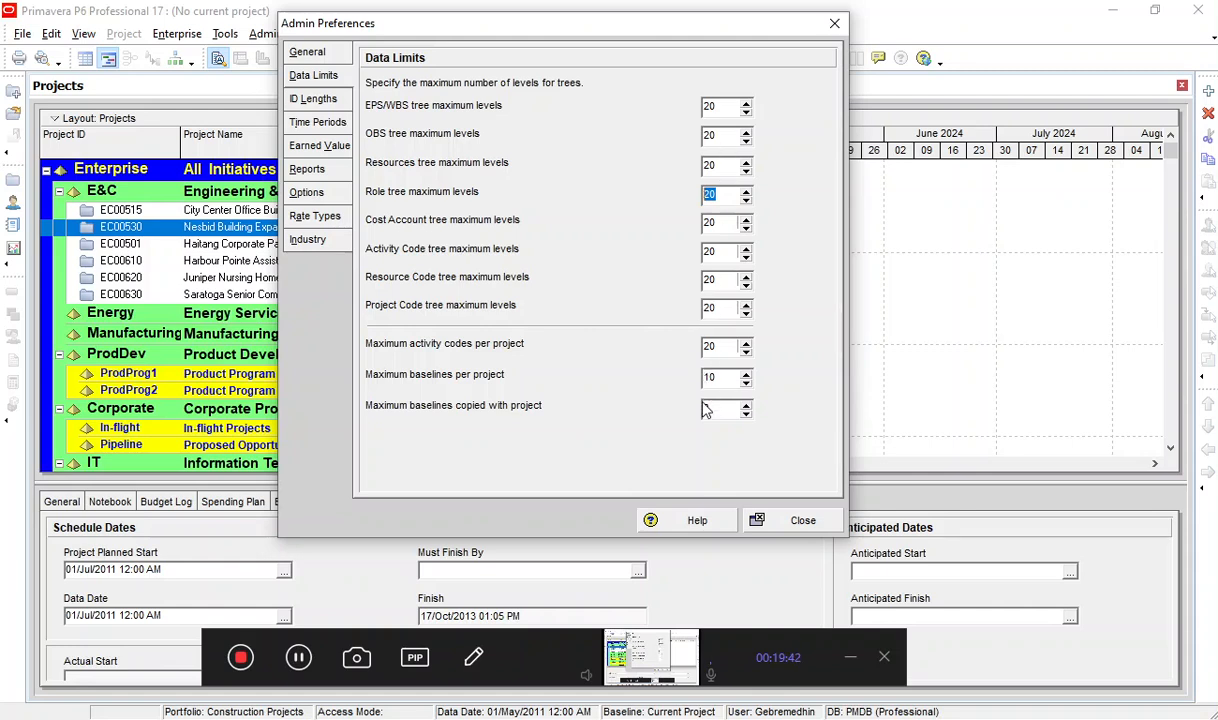
key("shift+Tab")
key("shift+Tab")
key("shift+Tab")
left_click(745, 113)
Review the maximum ID lengths with the dialog moved clear of the project list.
left_click(330, 100)
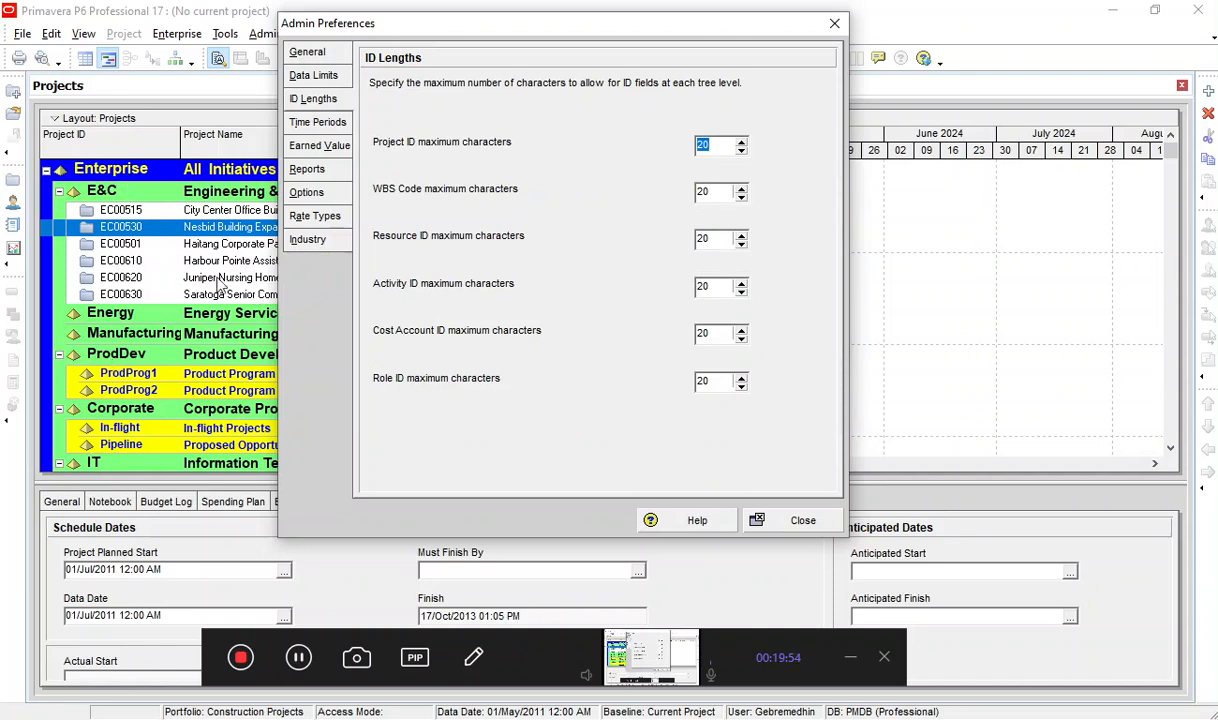
left_click_drag(358, 30, 565, 28)
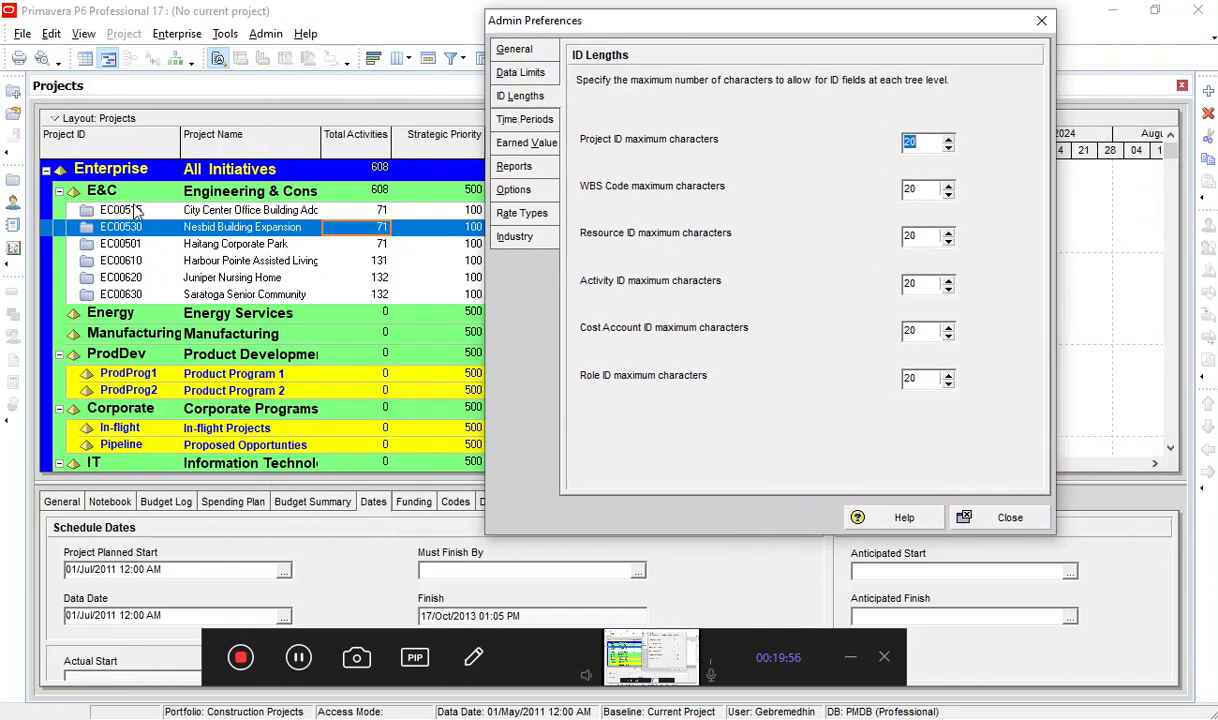
key("Tab")
Set the work hours per day to 9 in the time period preferences.
left_click(522, 119)
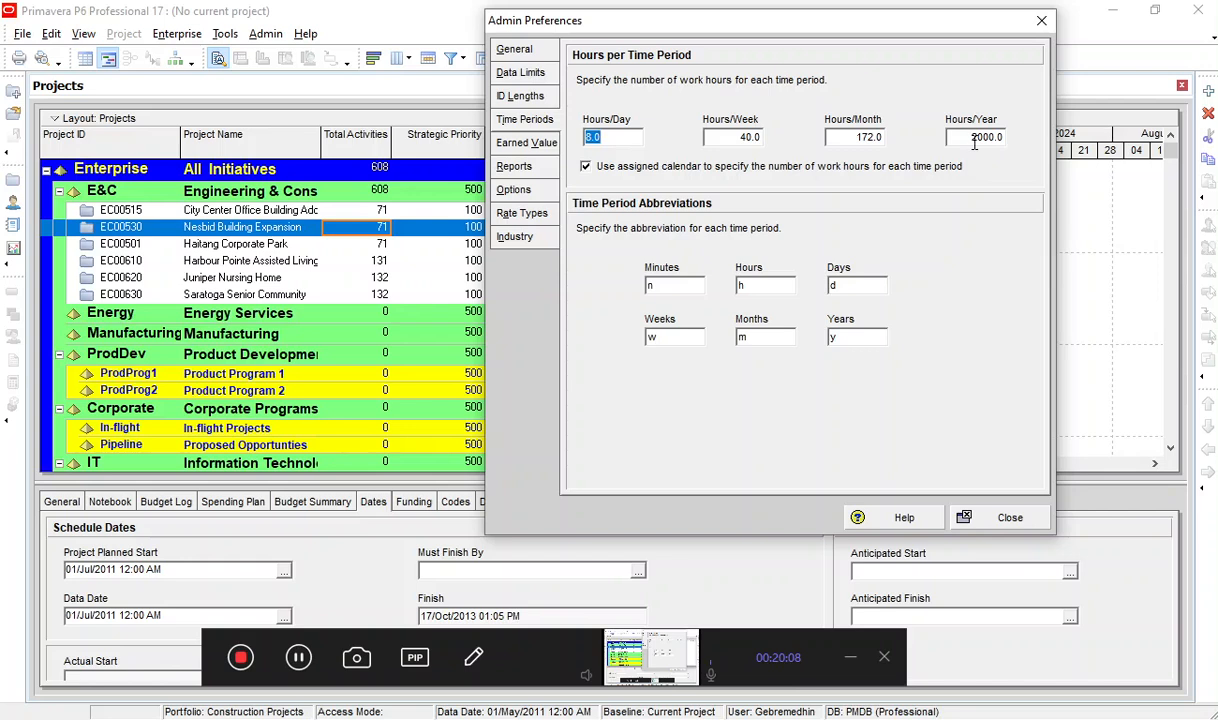
left_click_drag(961, 142, 1022, 124)
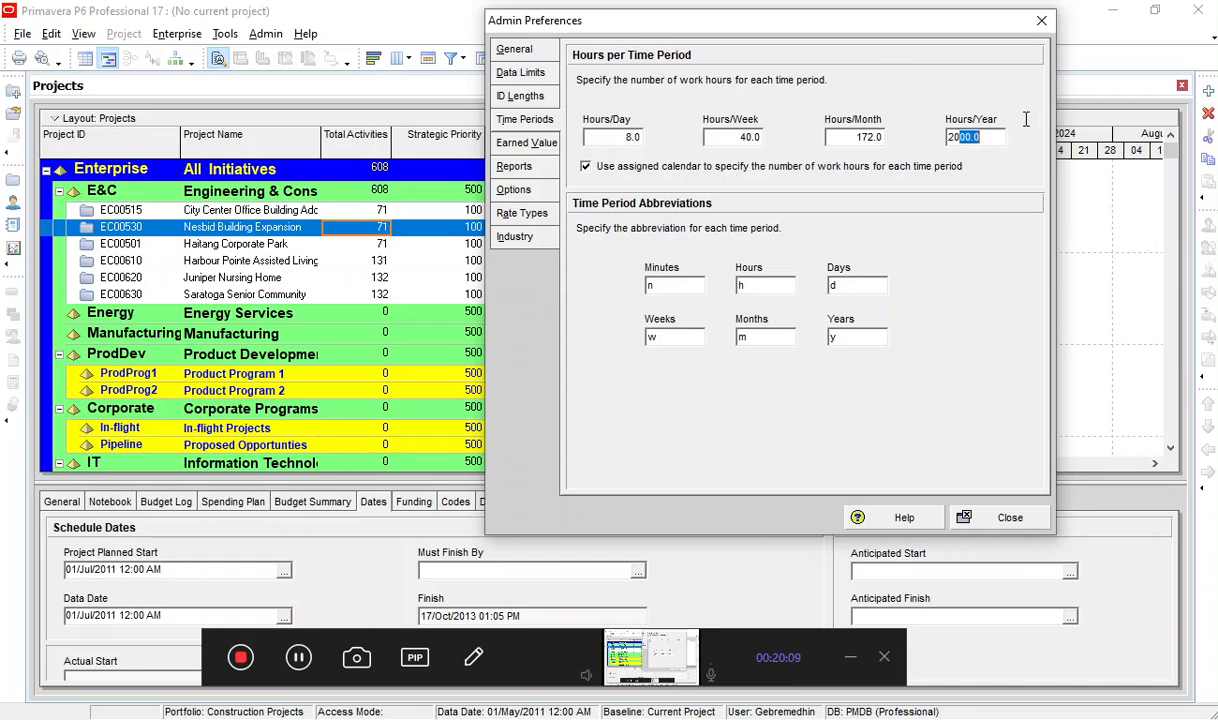
left_click(614, 140)
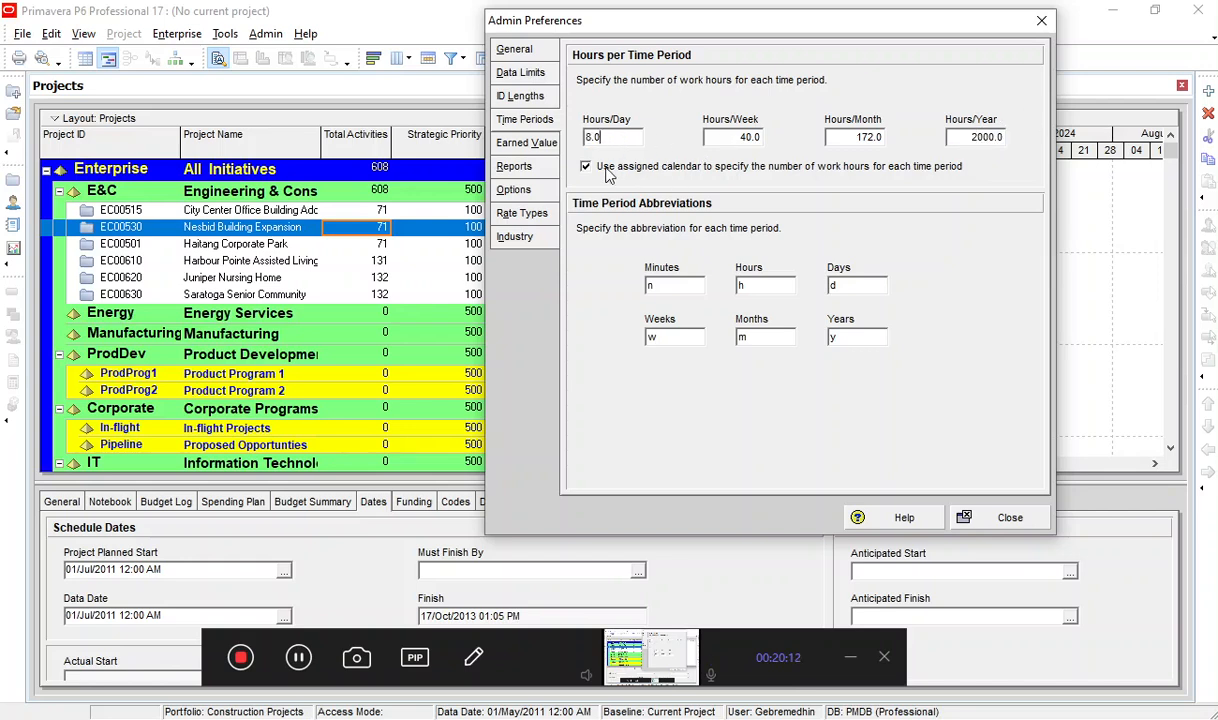
left_click_drag(598, 137, 556, 140)
type("9")
left_click(734, 137)
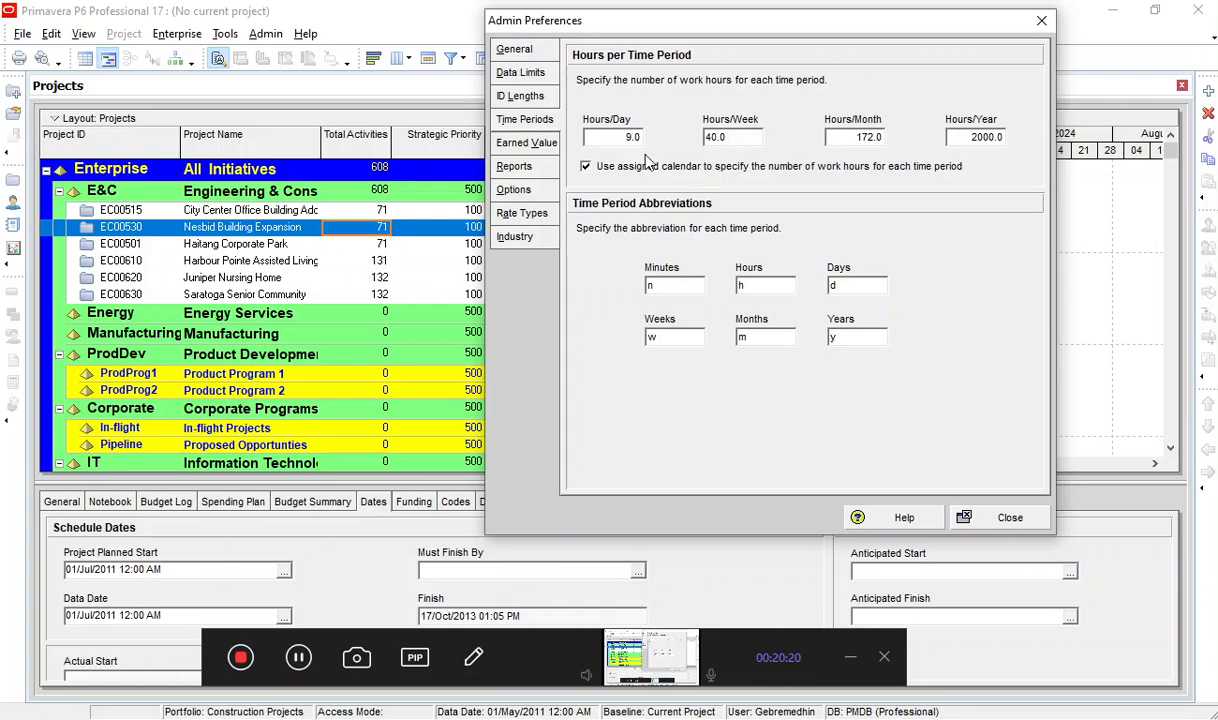
Restore the work hours per day to 8 and check the hours per week and the time period abbreviations.
left_click(611, 140)
left_click(740, 138)
left_click_drag(742, 137, 692, 145)
double_click(588, 137)
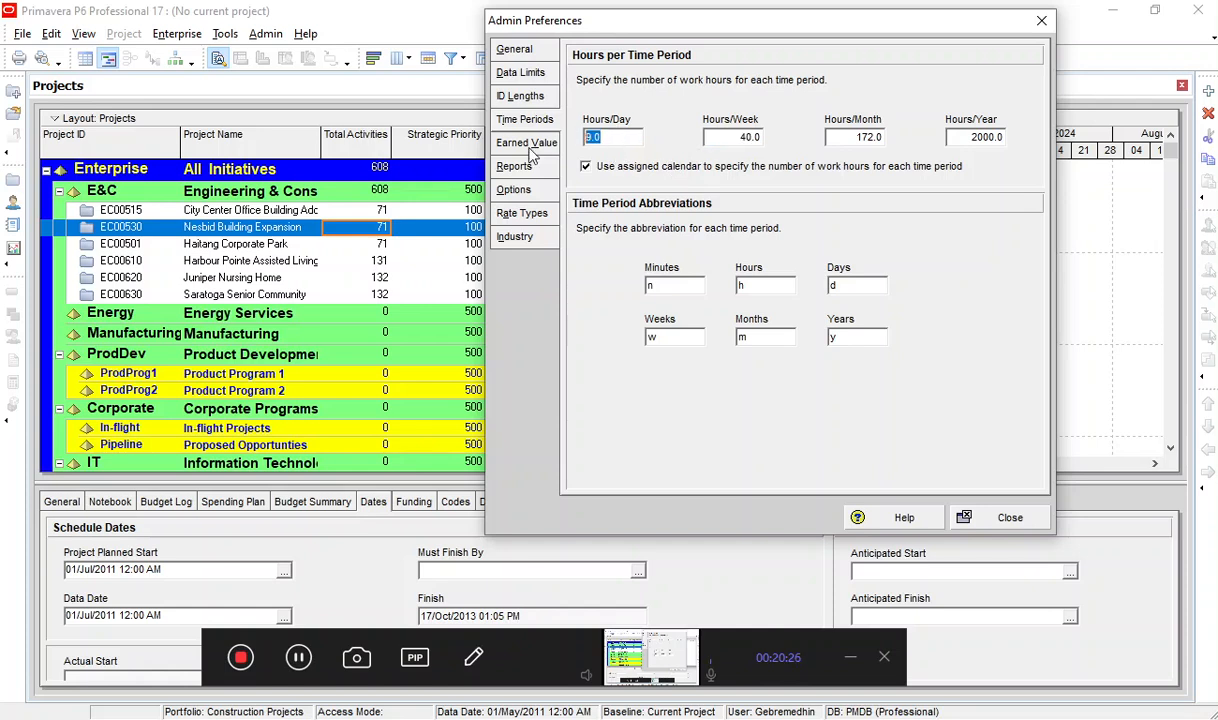
type("8")
left_click(758, 137)
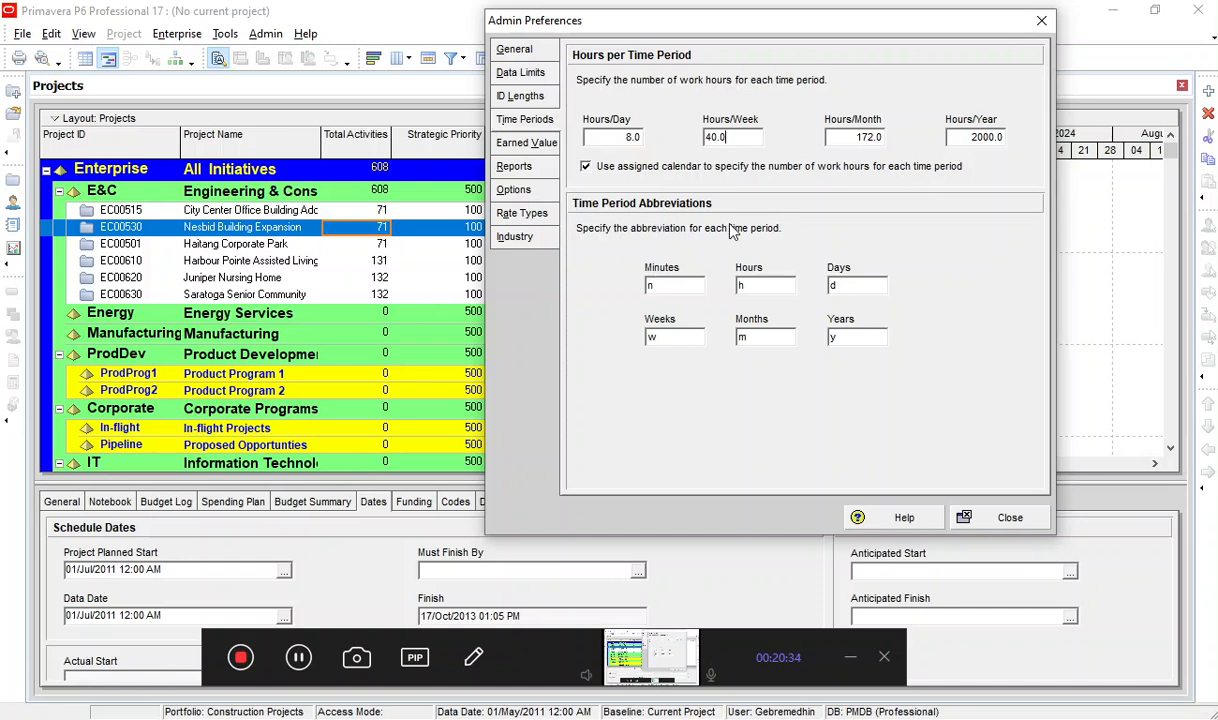
left_click(660, 285)
Review the earned value preferences, trying 0/100 % Complete as the performance technique and reselecting Activity % Complete.
left_click(532, 148)
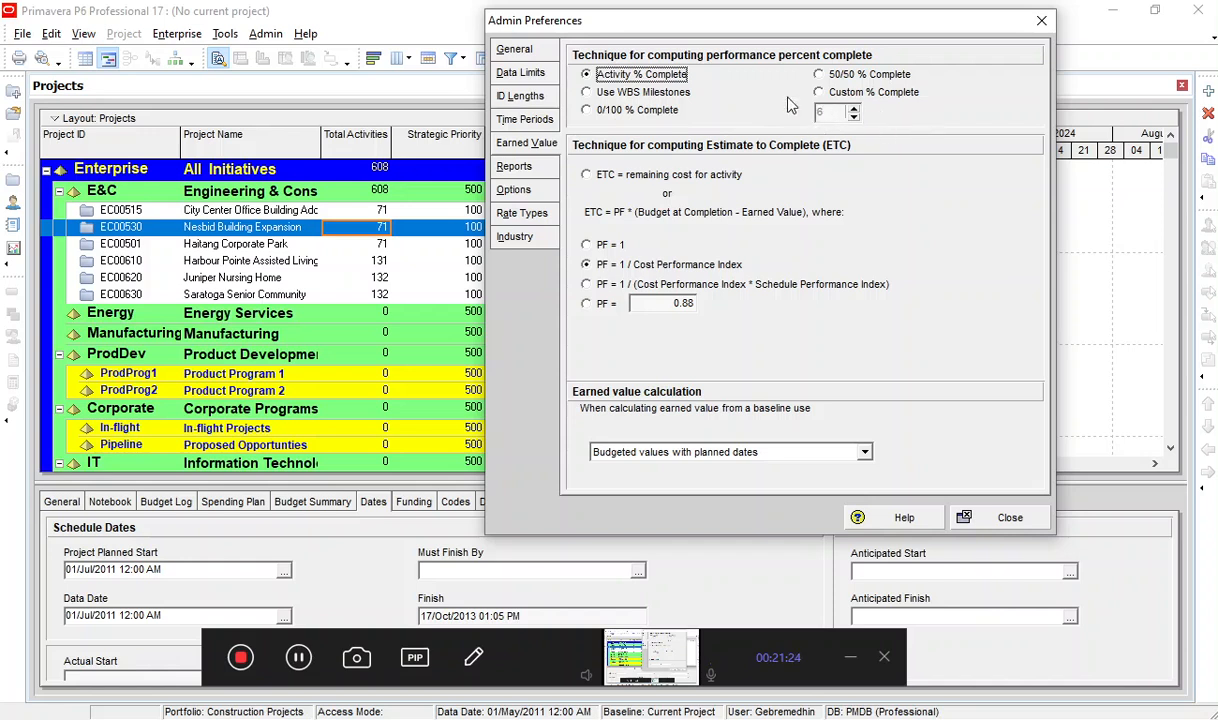
left_click(607, 110)
left_click(621, 77)
left_click(301, 666)
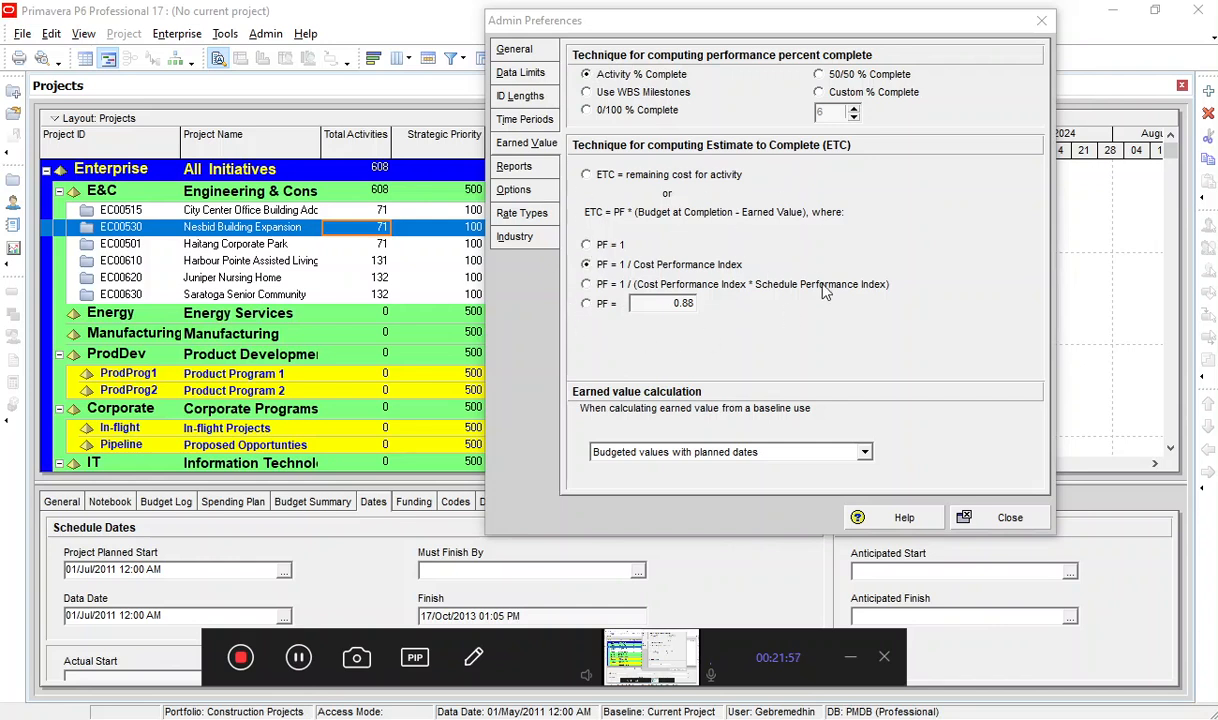
Examine the first set of report header, footer and custom labels in the reports preferences.
left_click(513, 166)
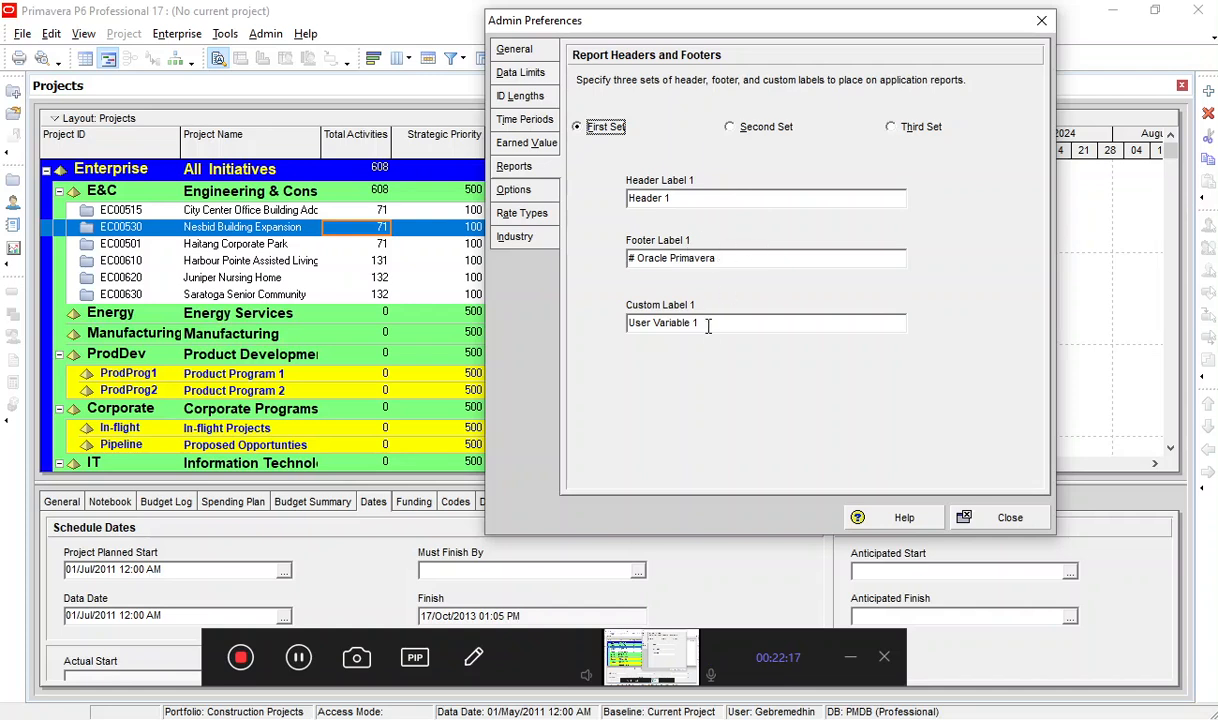
left_click_drag(705, 324, 589, 336)
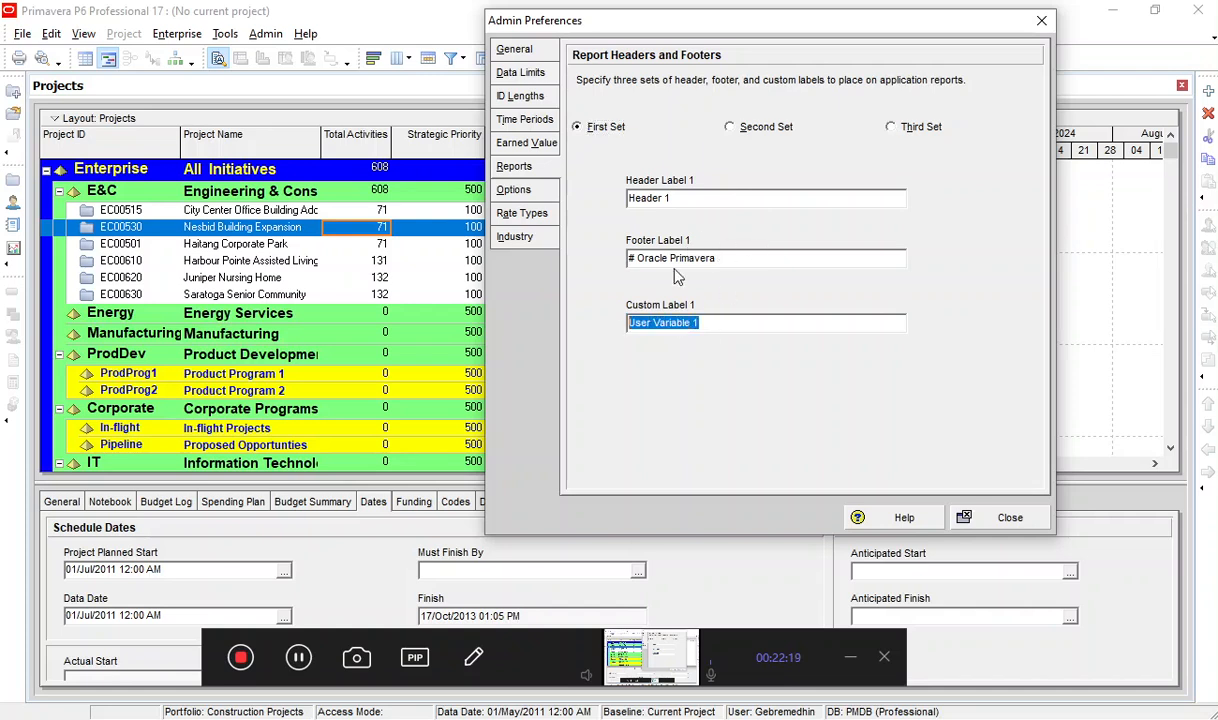
Check the header and footer labels of the first report set.
left_click_drag(686, 200, 554, 198)
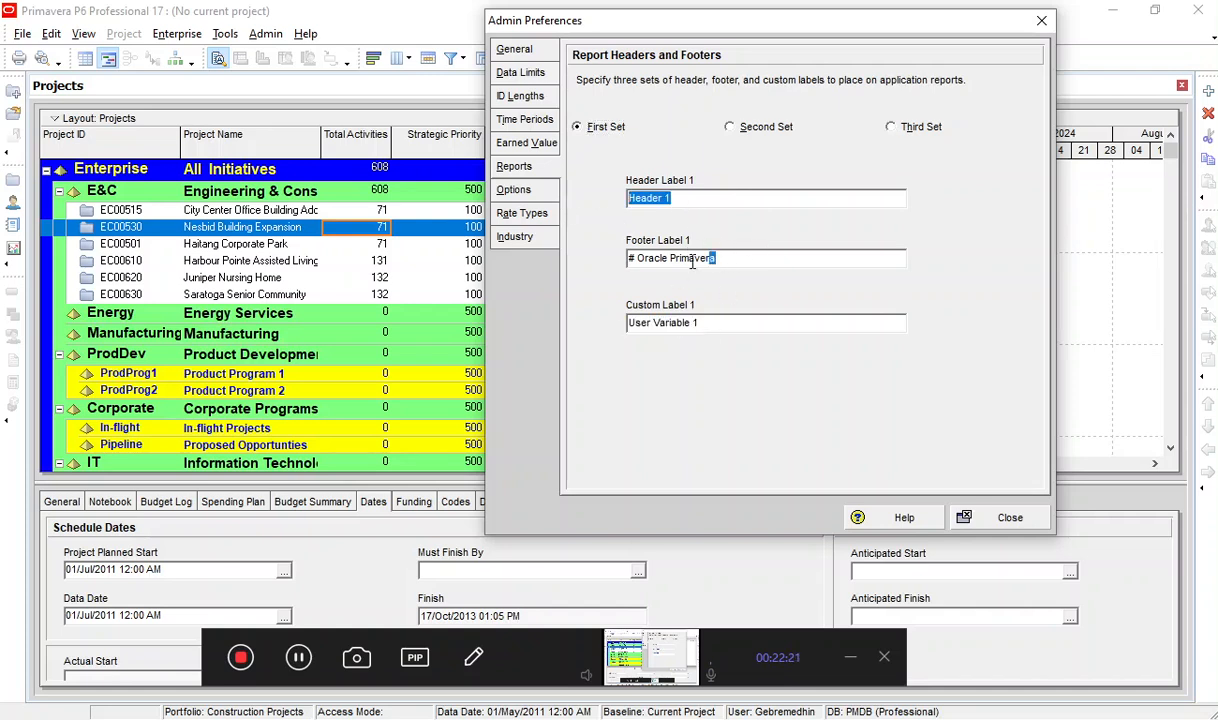
left_click_drag(692, 263, 522, 266)
left_click_drag(674, 198, 579, 204)
Review the options preferences for summarizing by calendar at WBS and resource/role assignment level, keeping Week for both, and by financial period.
left_click(532, 195)
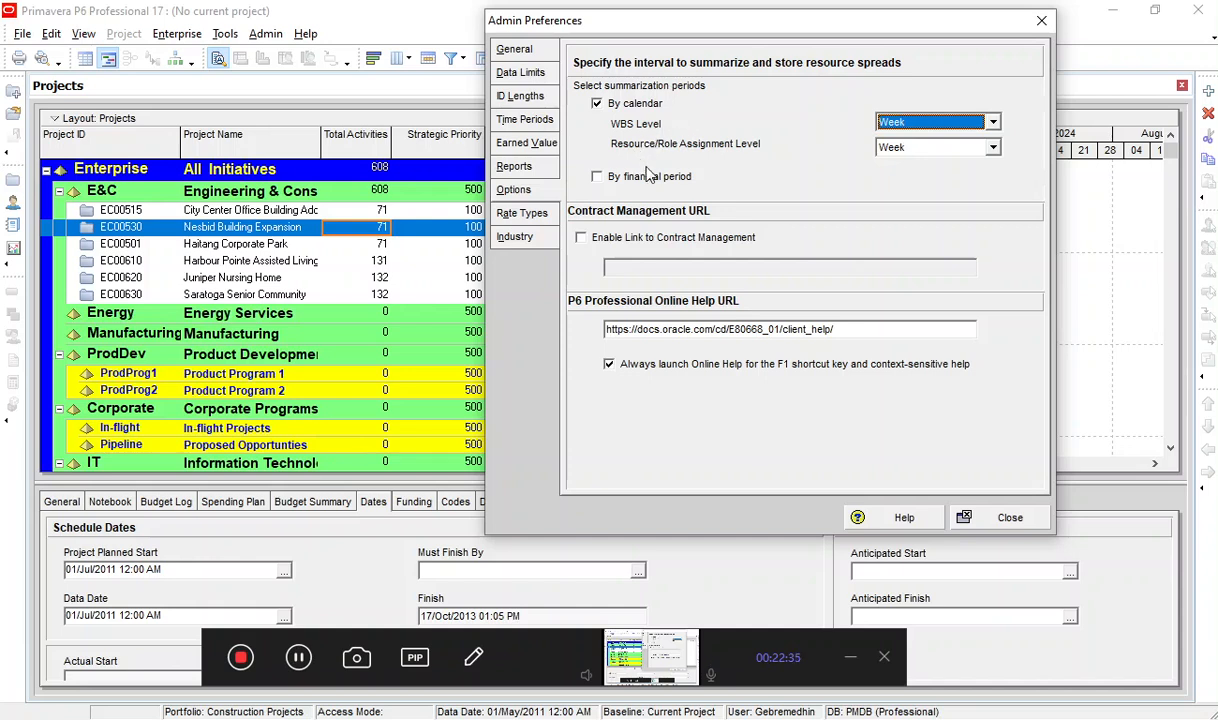
left_click(900, 128)
left_click(905, 152)
left_click(912, 148)
left_click(912, 150)
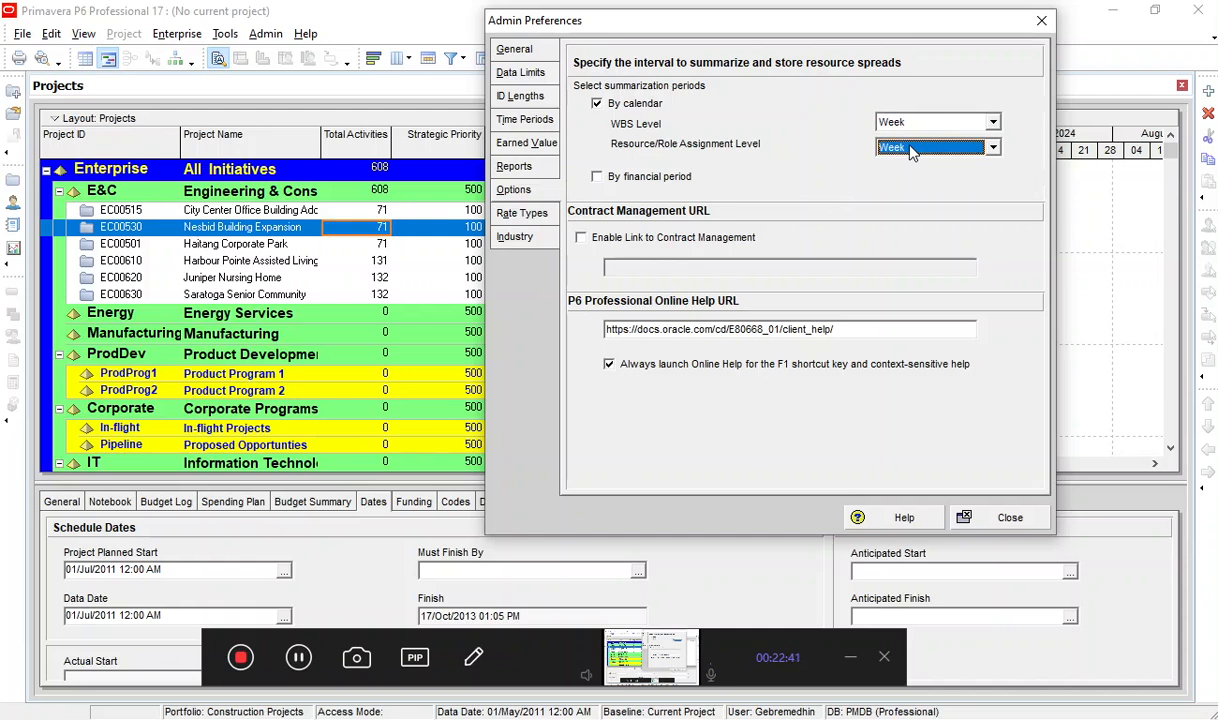
left_click(905, 123)
left_click(906, 141)
left_click(903, 150)
left_click(900, 166)
left_click(905, 122)
left_click(890, 153)
left_click(900, 147)
left_click(893, 178)
left_click(630, 180)
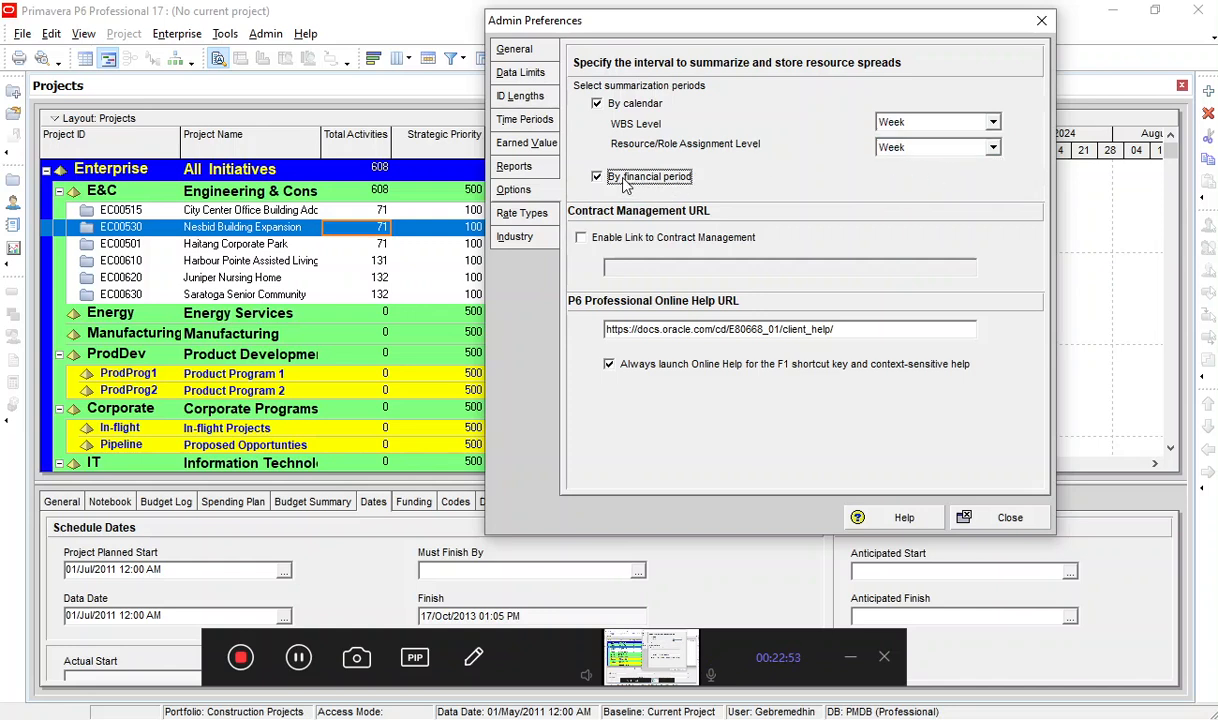
Try enabling the link to Contract Management, disable it again, and check the online help URL.
left_click(583, 238)
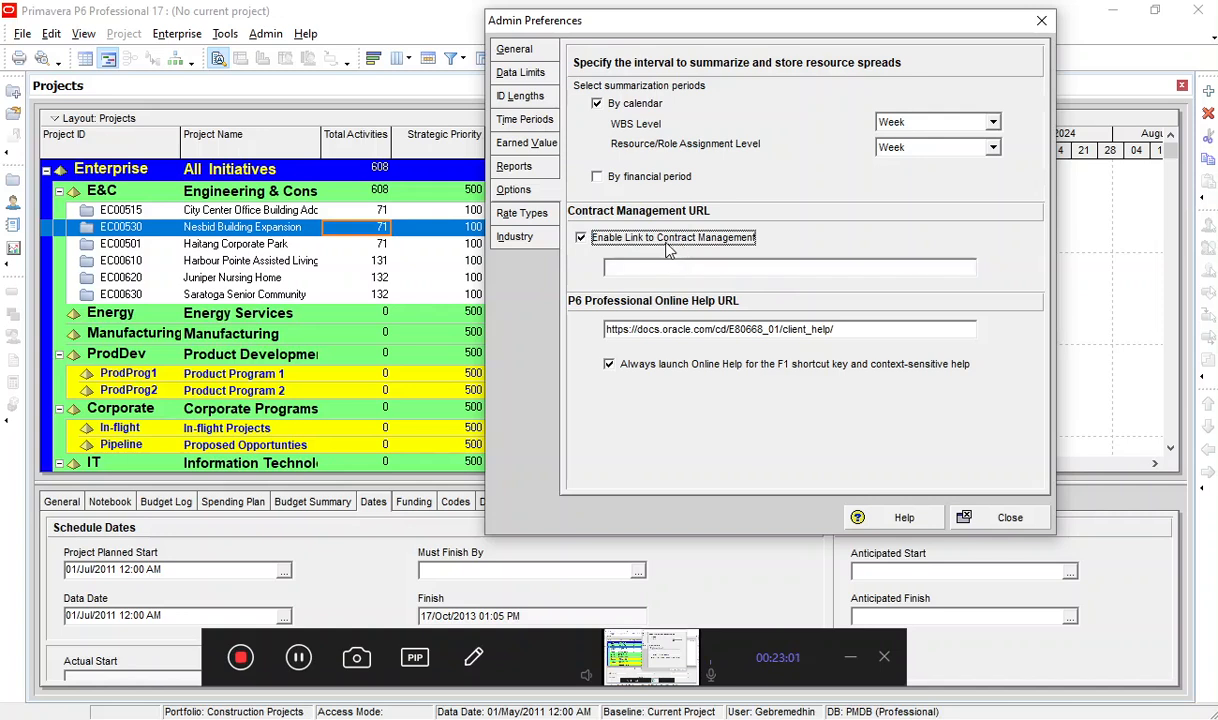
left_click(613, 243)
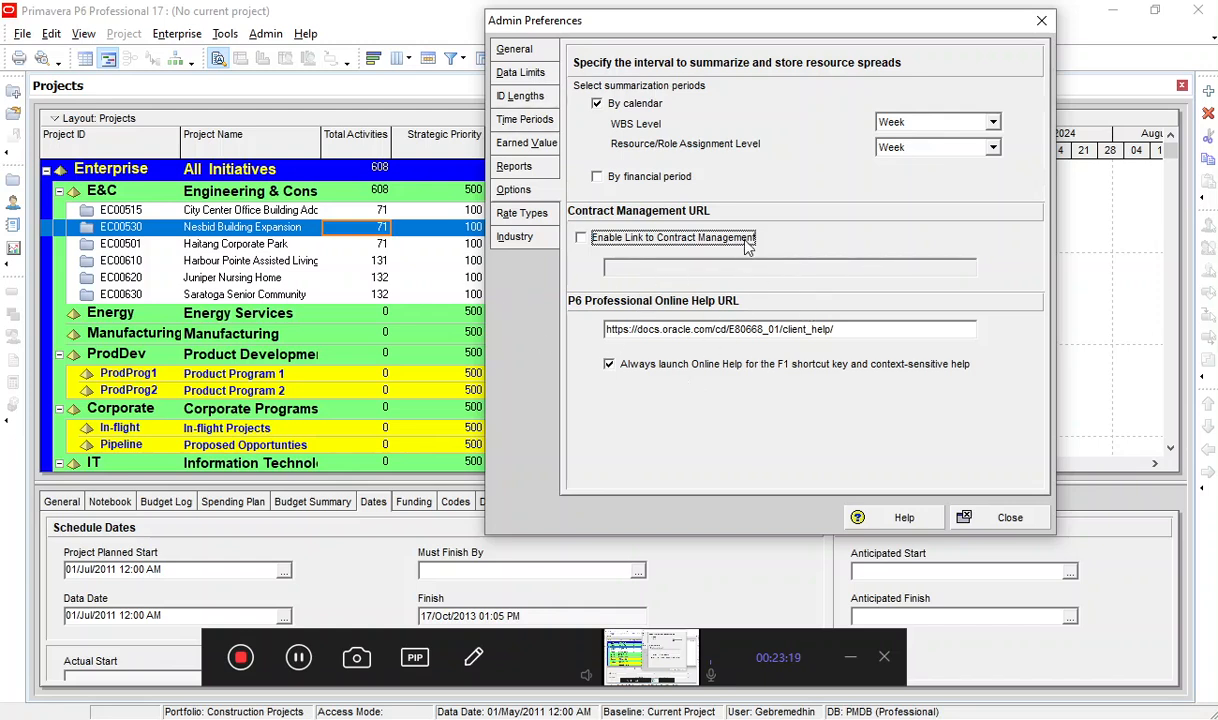
key("Tab")
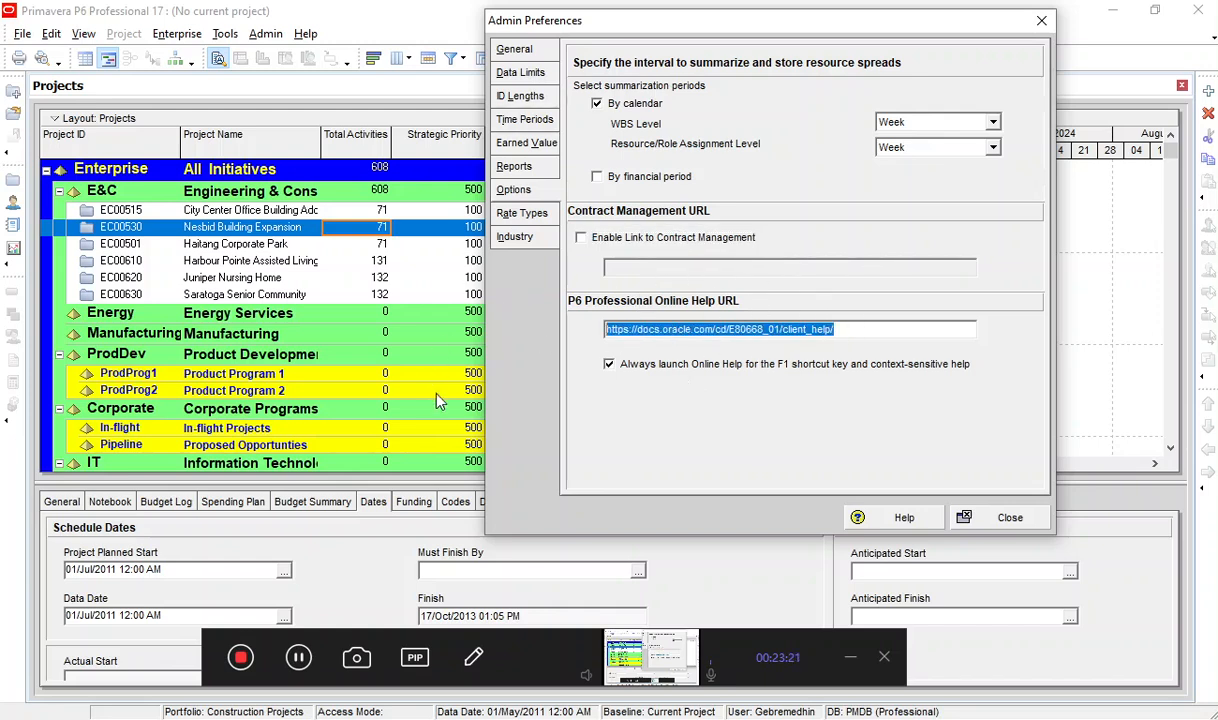
Review the resource and role rate types and the industry selection, and close the admin preferences.
left_click(528, 214)
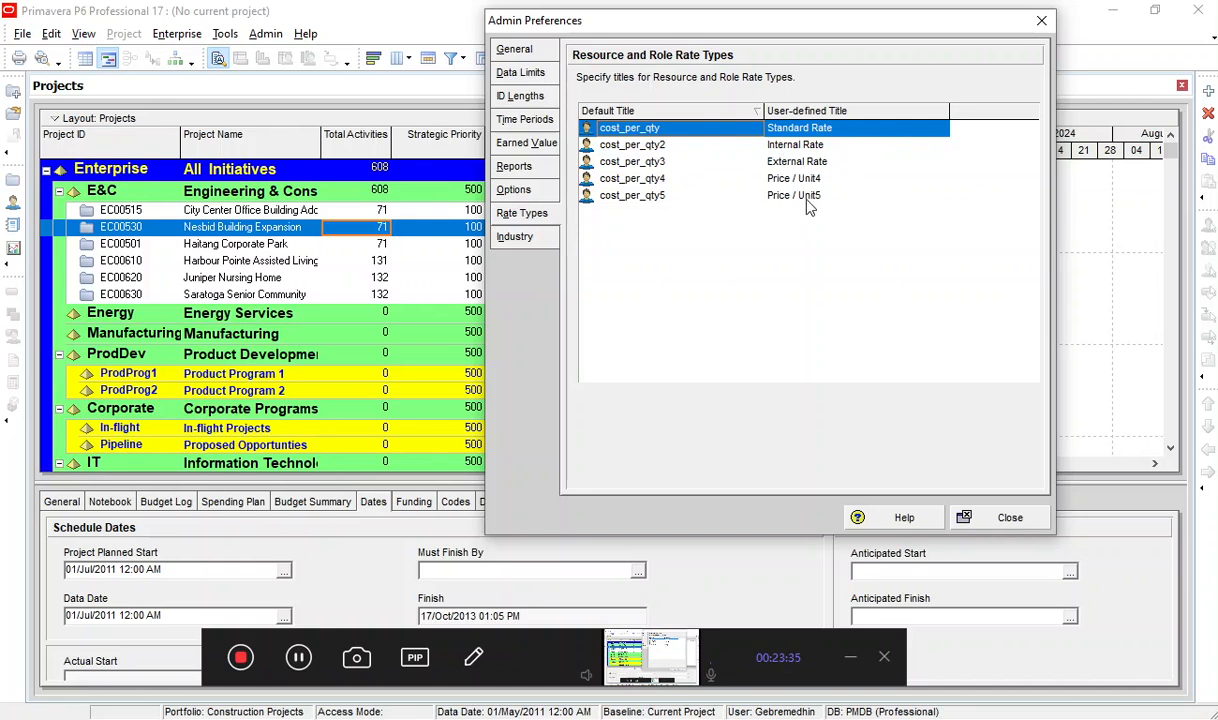
left_click(652, 129)
left_click(526, 243)
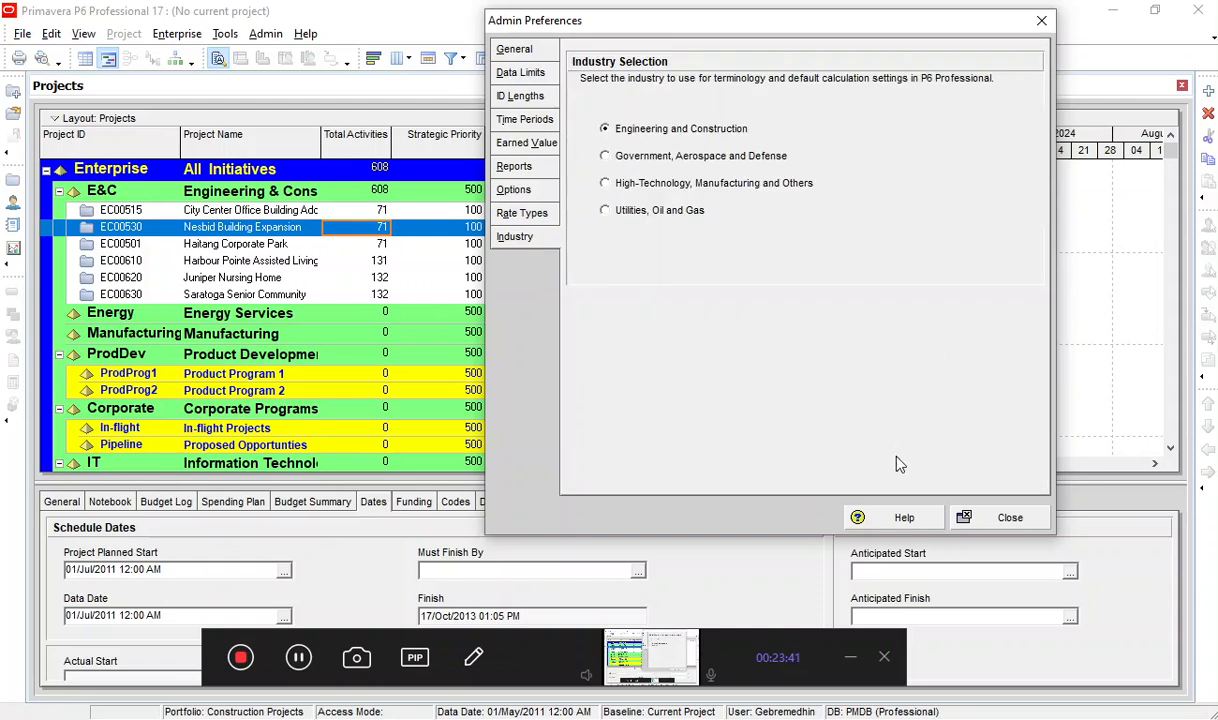
left_click(977, 518)
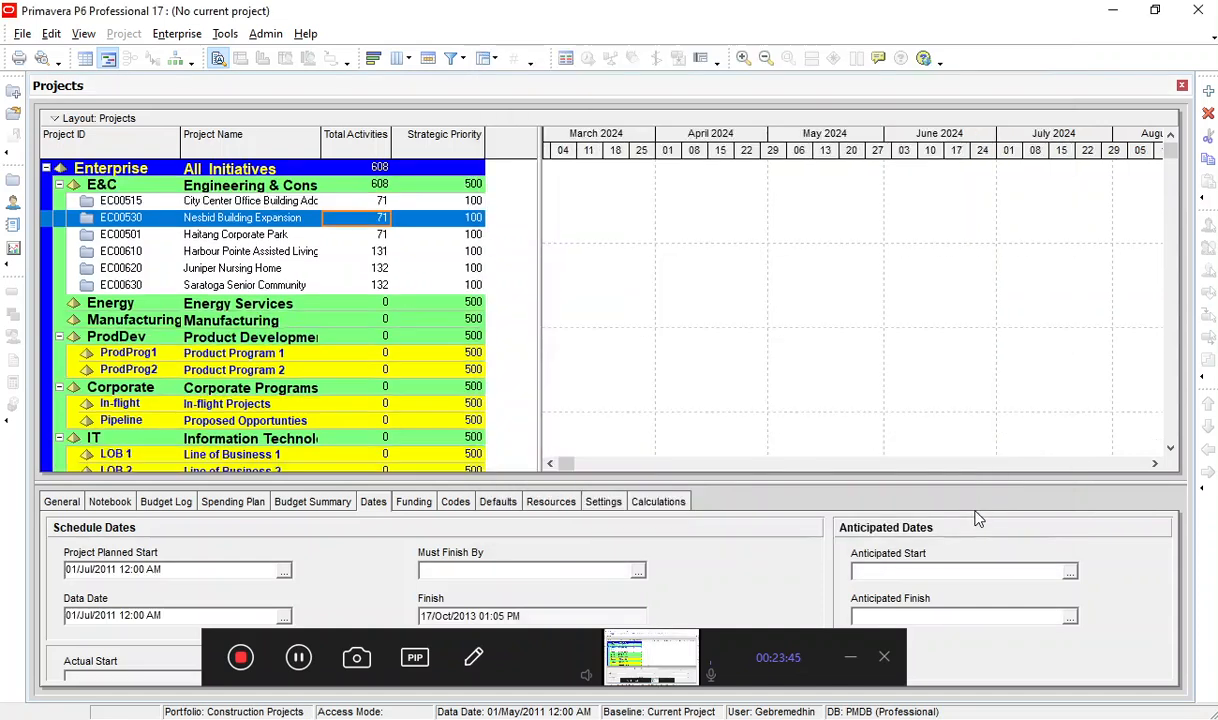
left_click(312, 374)
left_click(346, 282)
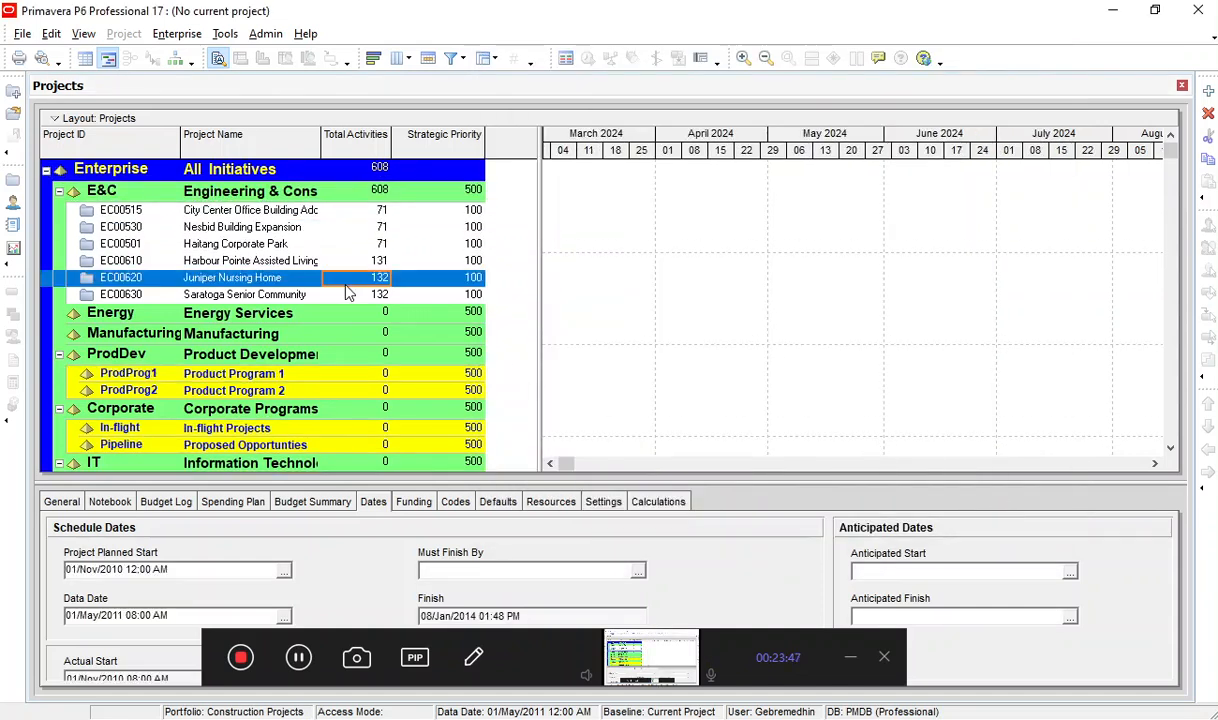
left_click(277, 244)
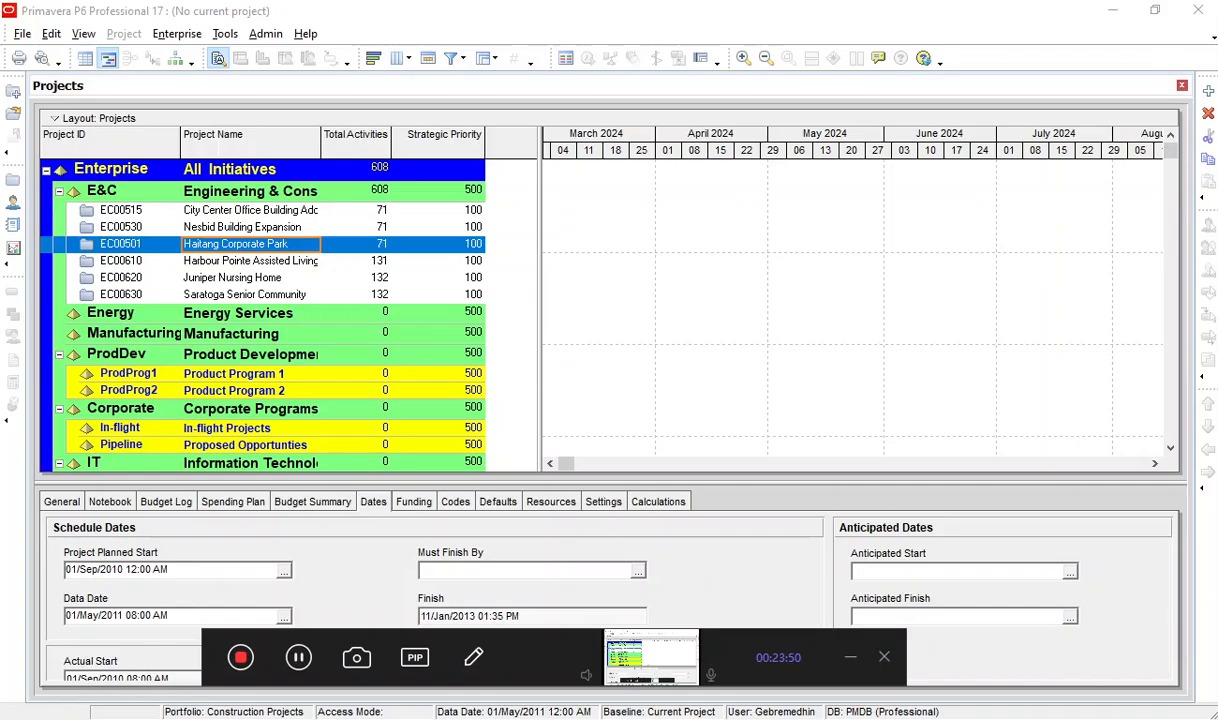
Switch to the PowerPoint presentation, view the slide on creating and opening a project, and return to Primavera P6.
key("alt+Tab")
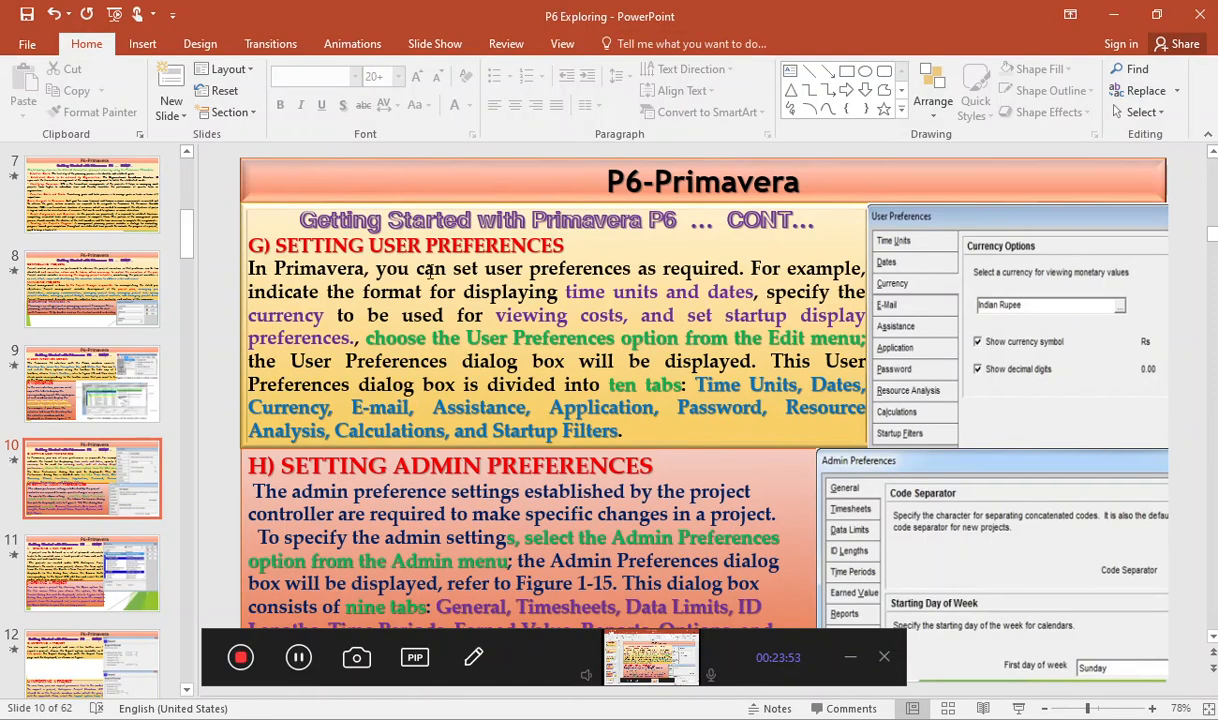
scroll(531, 510, "down", 1)
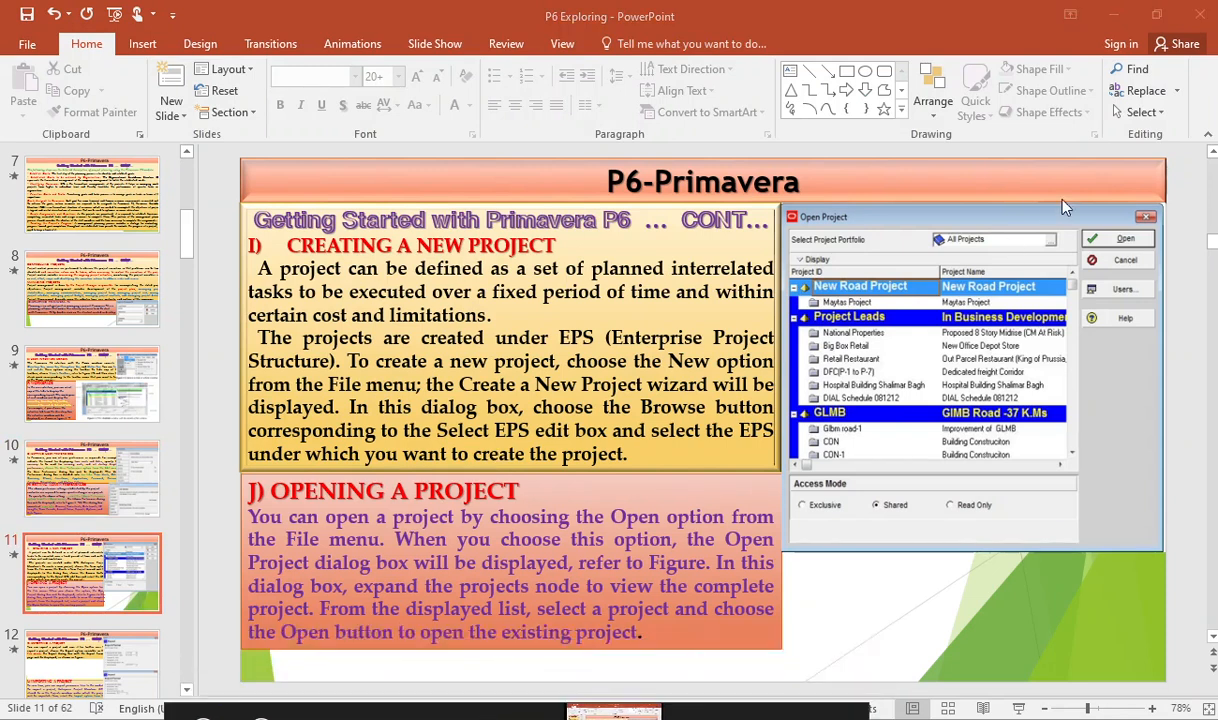
left_click(1108, 19)
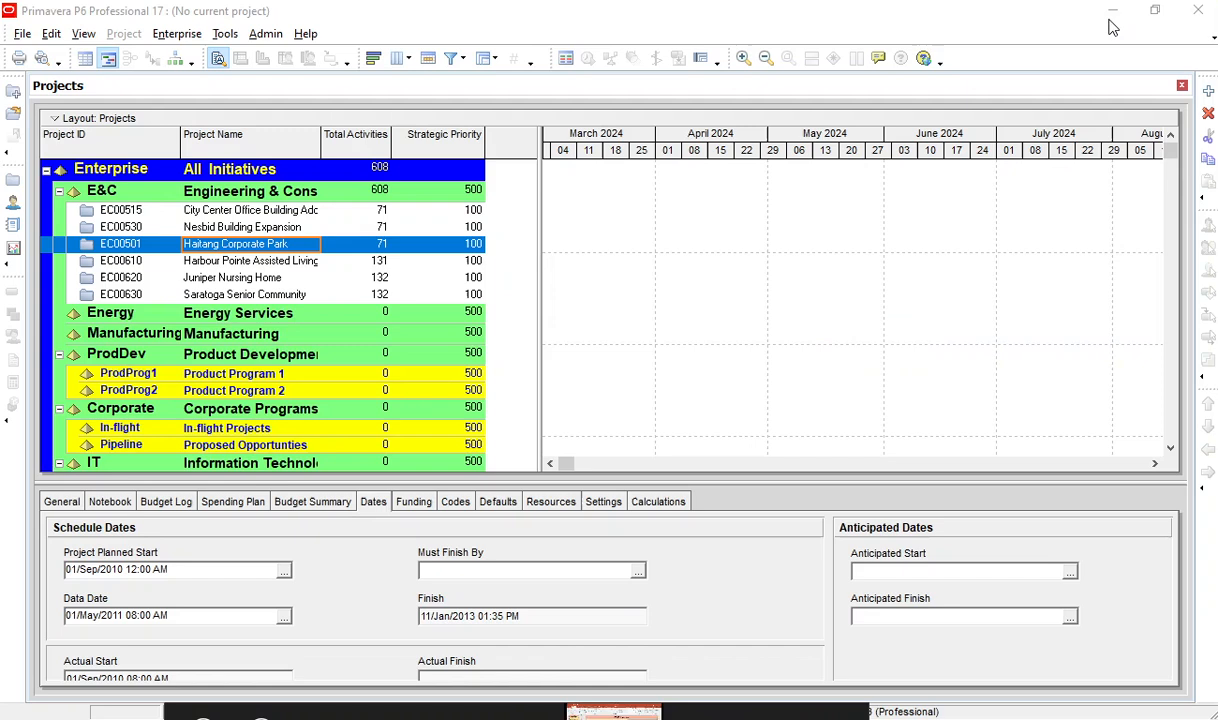
Collapse the E&C, ProdDev, Corporate and IT nodes in the enterprise project structure.
left_click(136, 261)
left_click(147, 232)
left_click(140, 277)
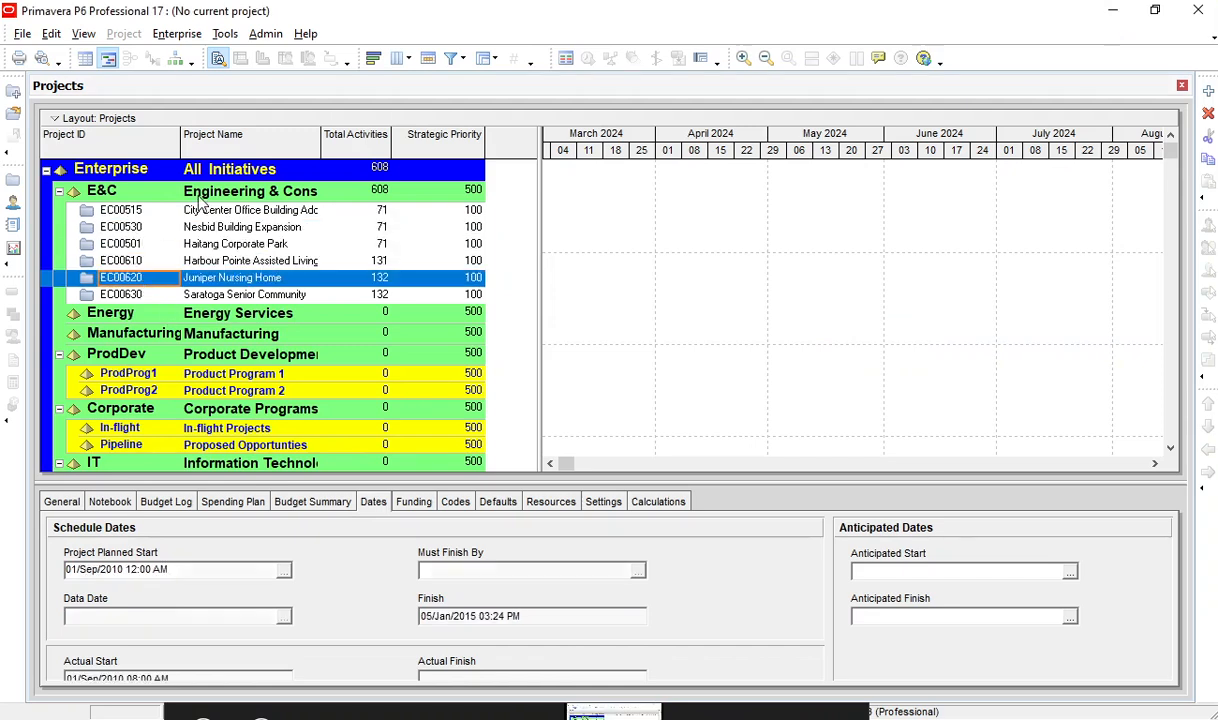
left_click(319, 196)
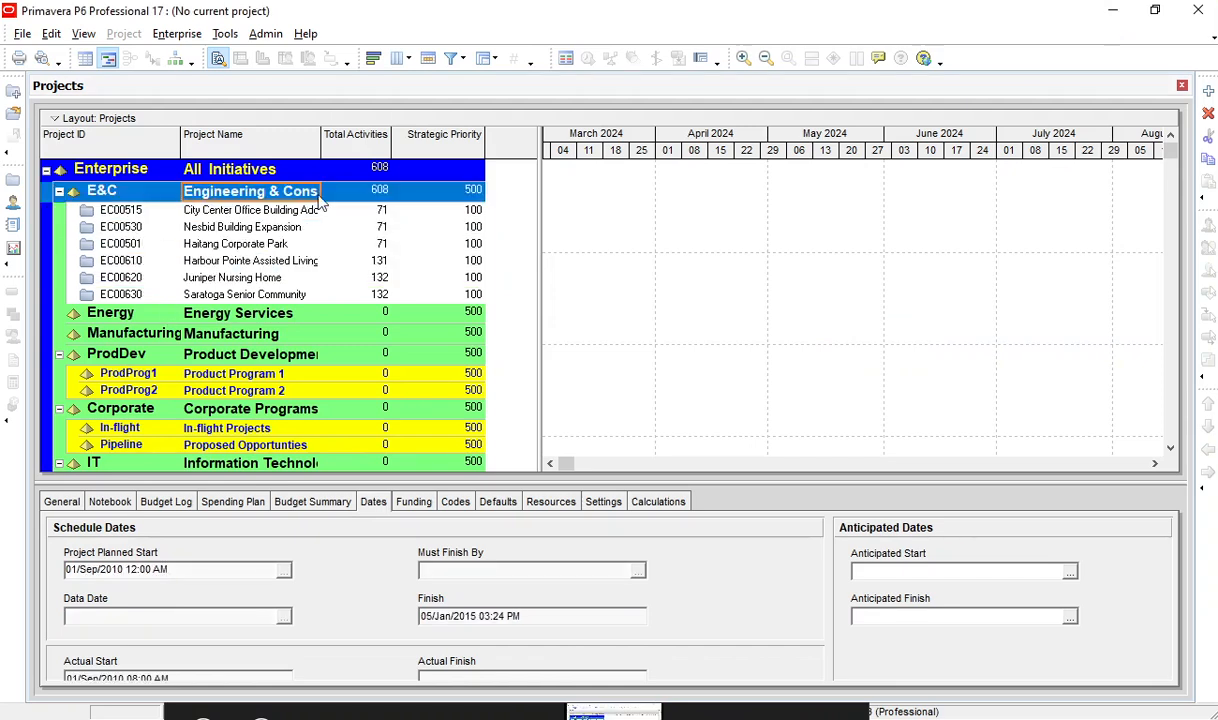
left_click(59, 191)
left_click(145, 254)
left_click(175, 214)
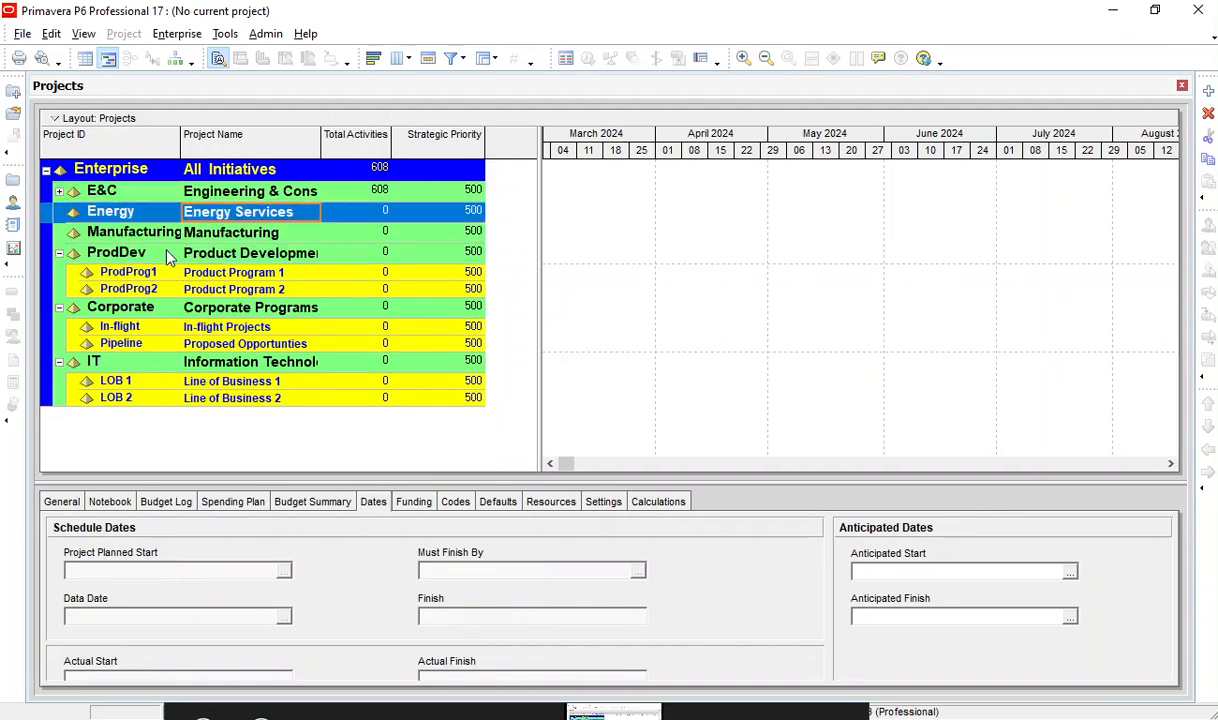
left_click(60, 254)
left_click(59, 254)
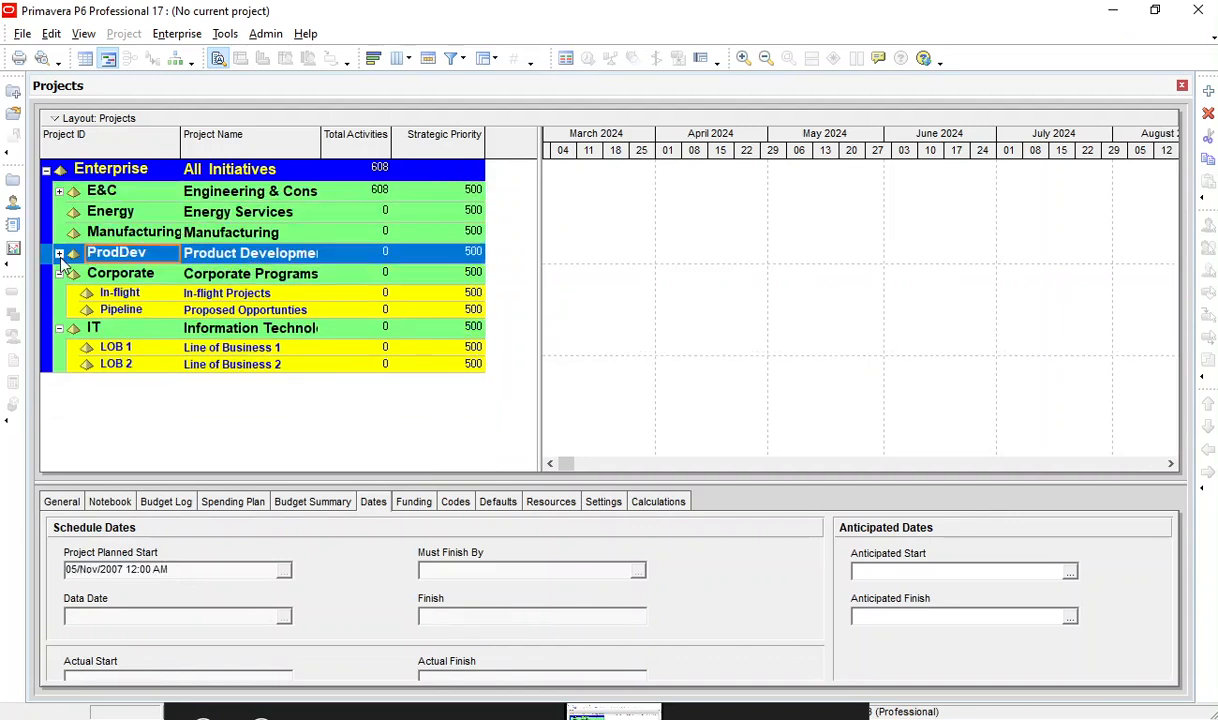
left_click(59, 274)
left_click(59, 294)
left_click(158, 233)
left_click(178, 211)
left_click(164, 192)
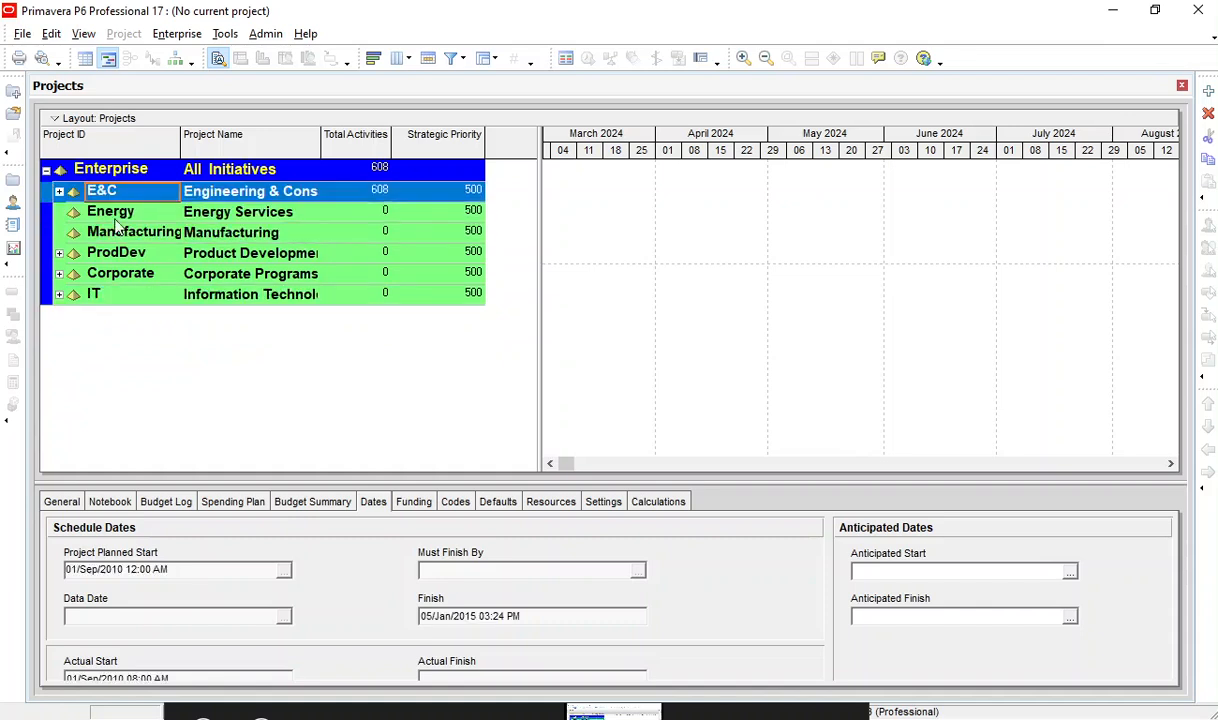
left_click(113, 231)
left_click(132, 214)
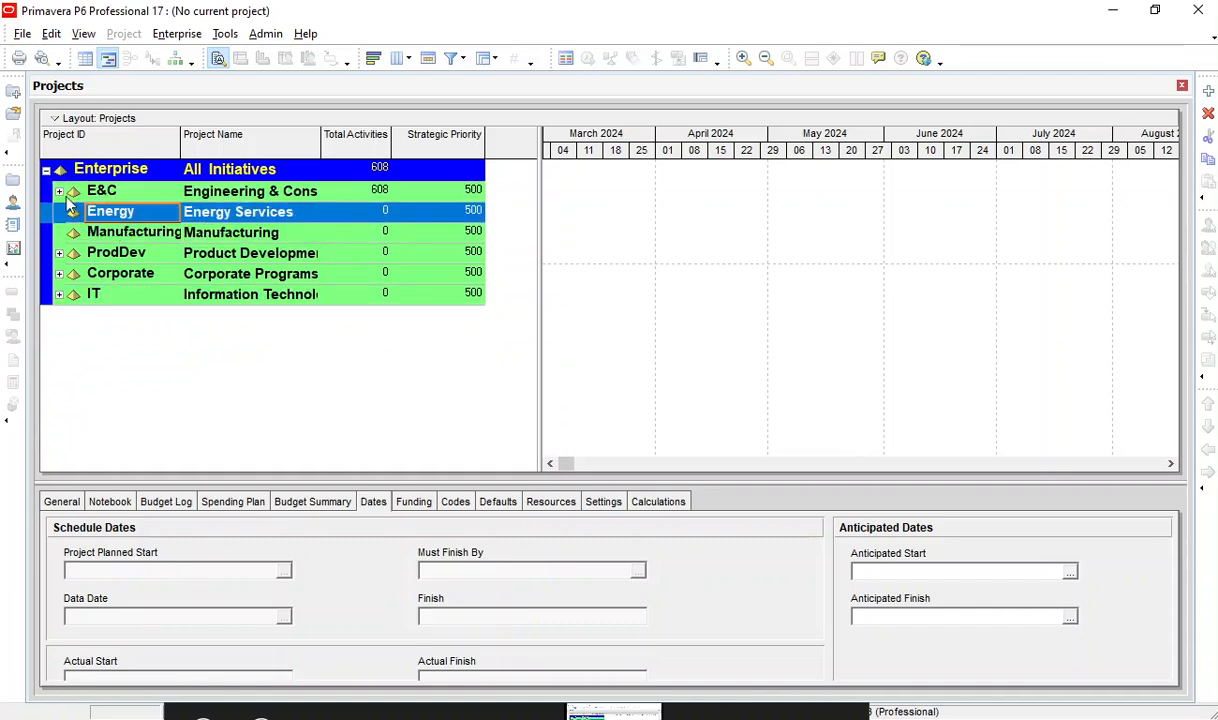
left_click(22, 34)
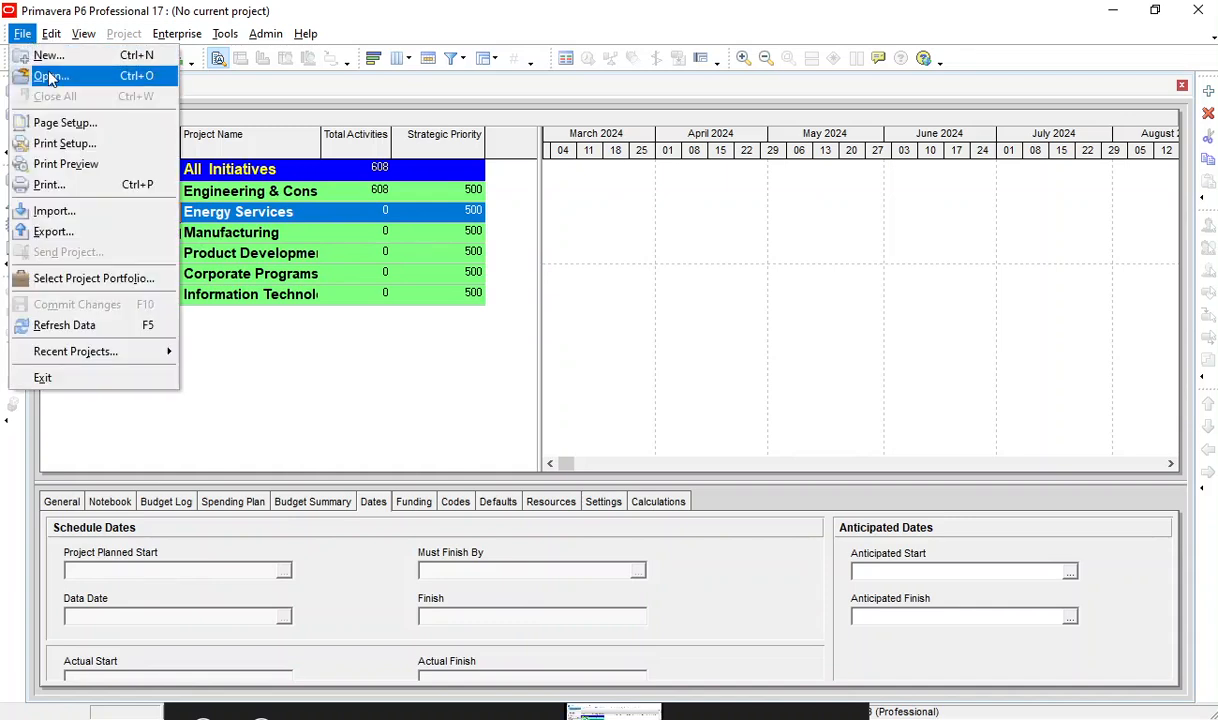
left_click(565, 228)
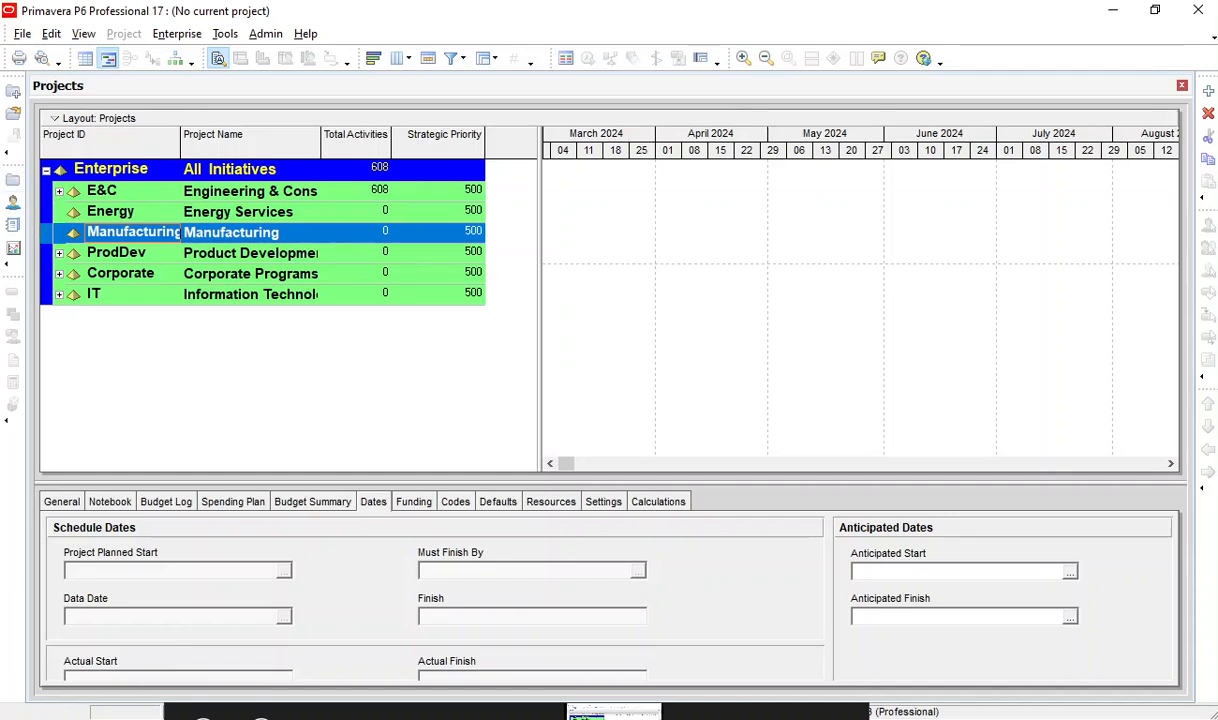
left_click(1207, 98)
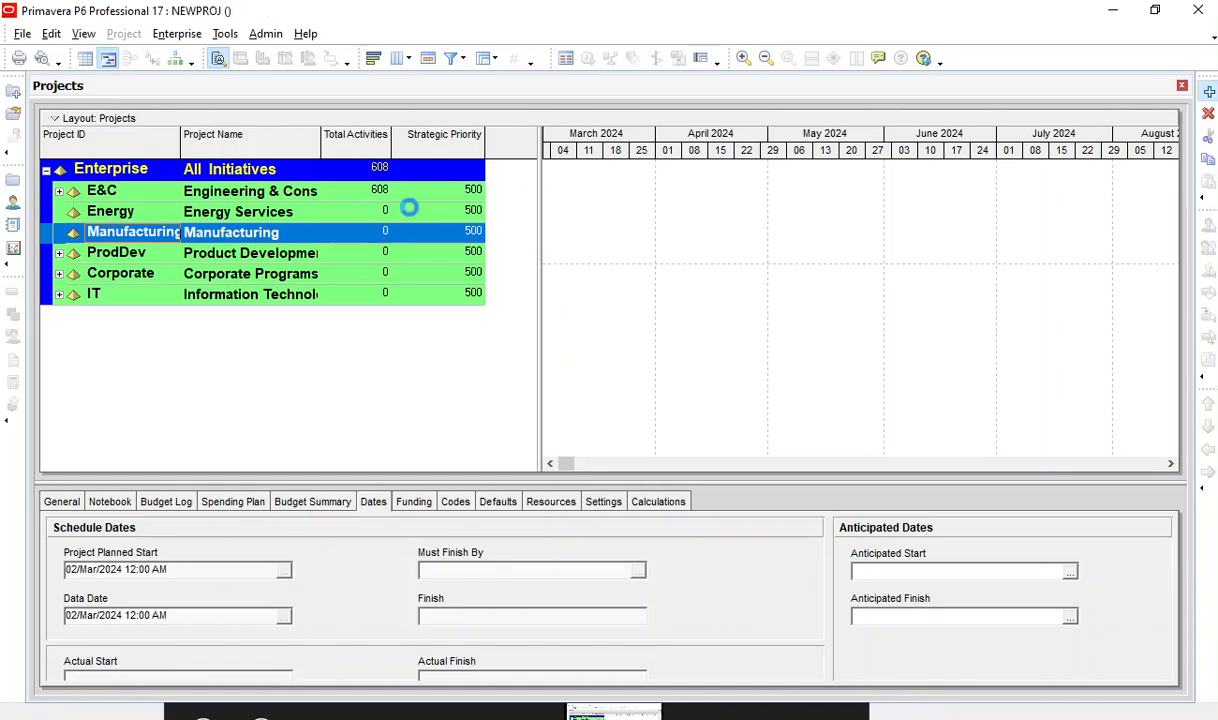
left_click(859, 205)
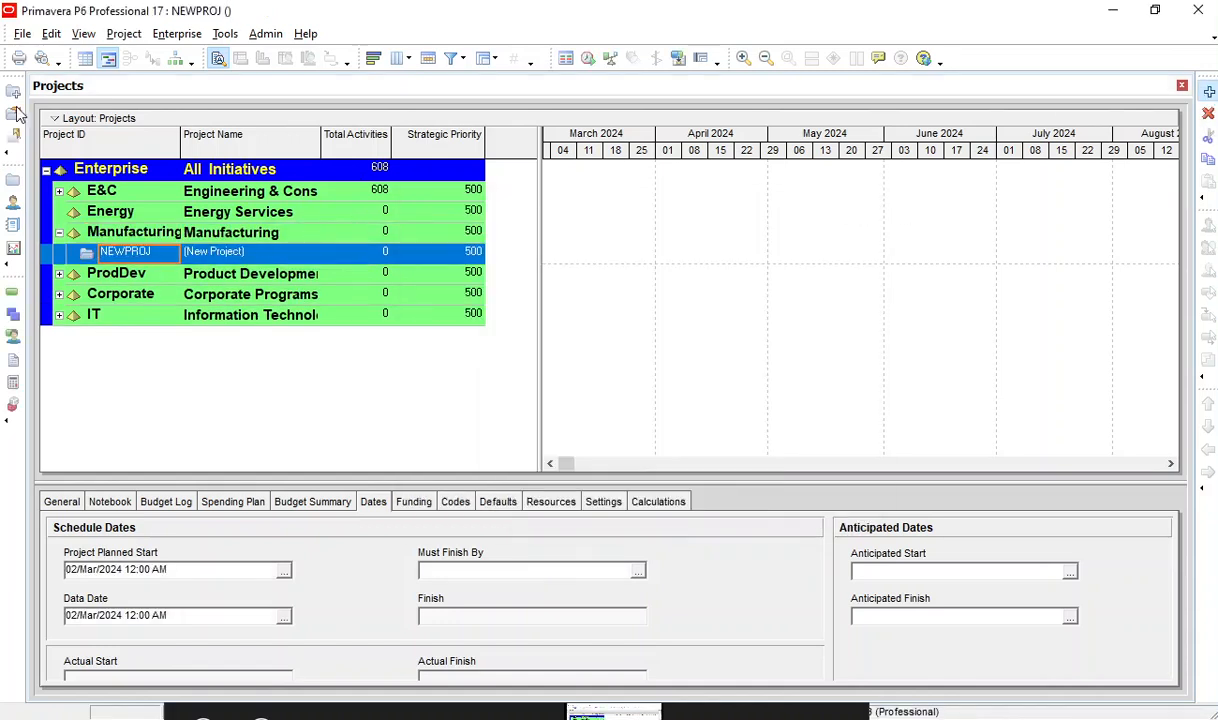
Start creating a new project and assign it to the Engineering & Construction EPS level.
left_click(22, 34)
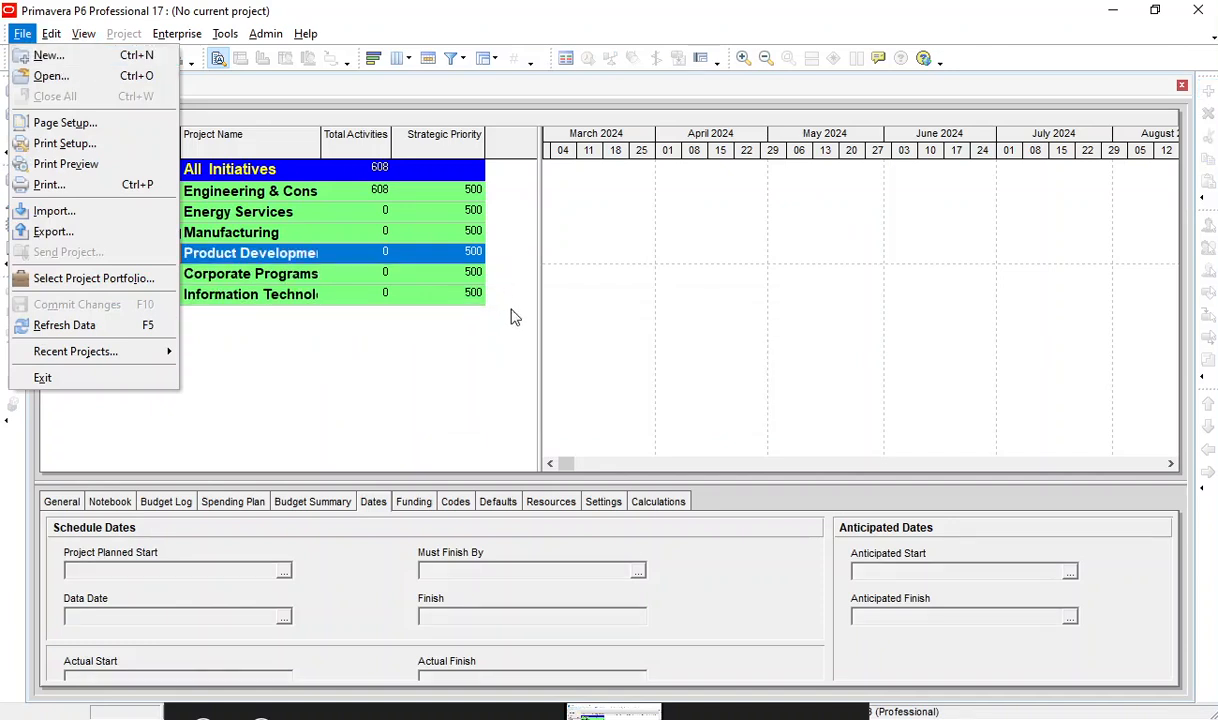
left_click(44, 57)
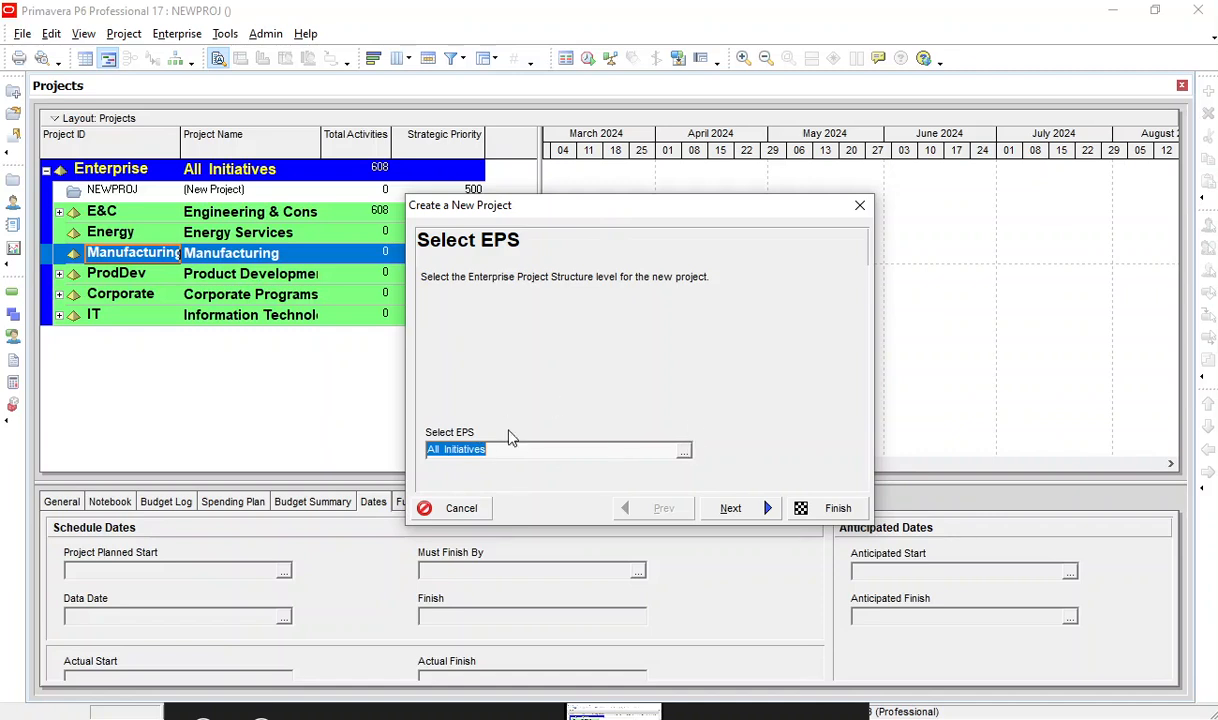
left_click(684, 451)
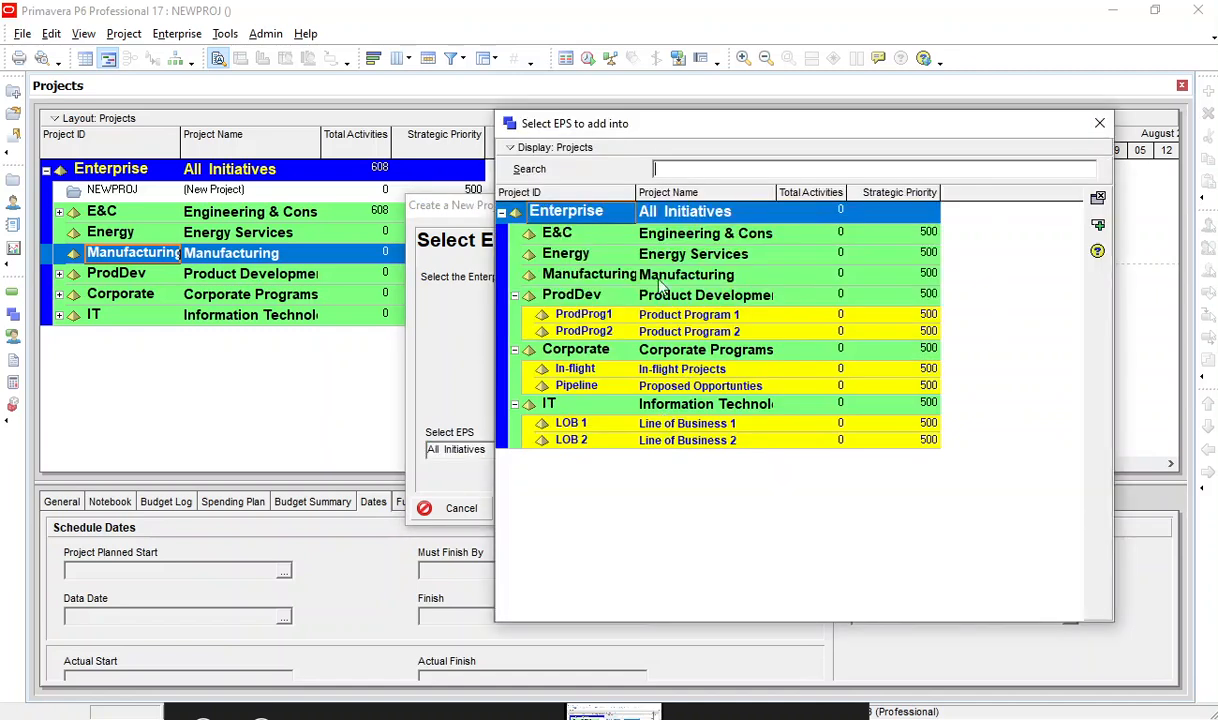
left_click(586, 256)
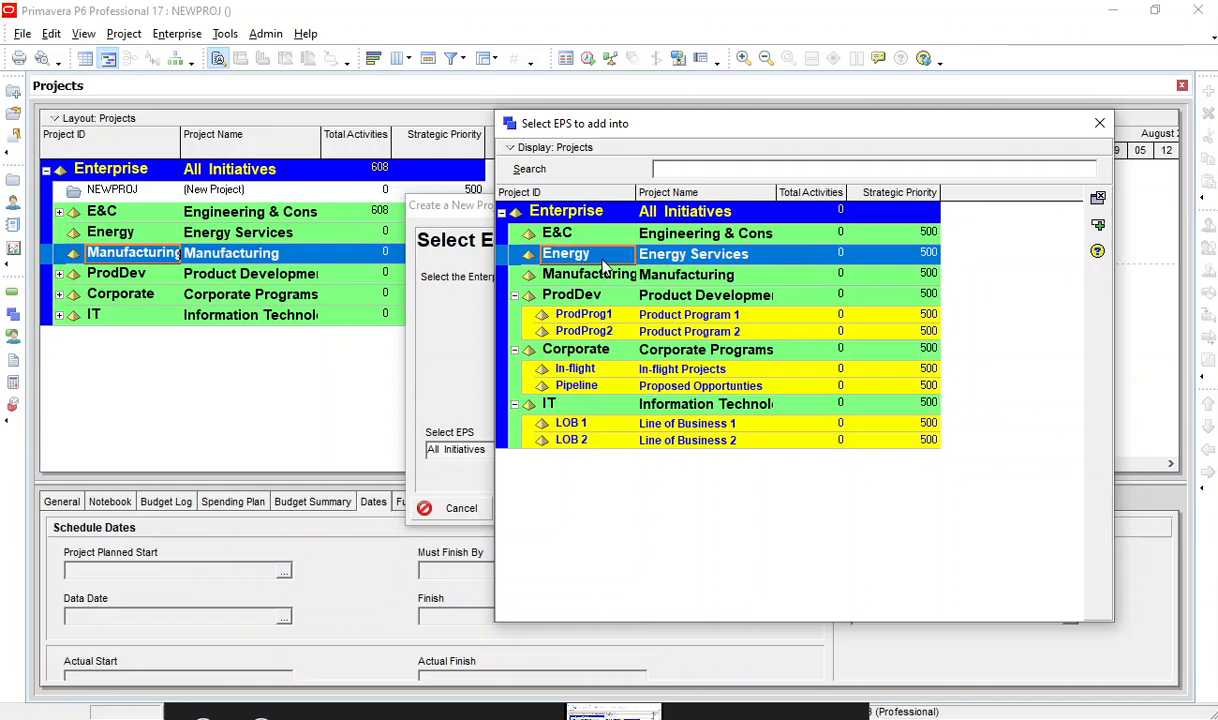
left_click(549, 233)
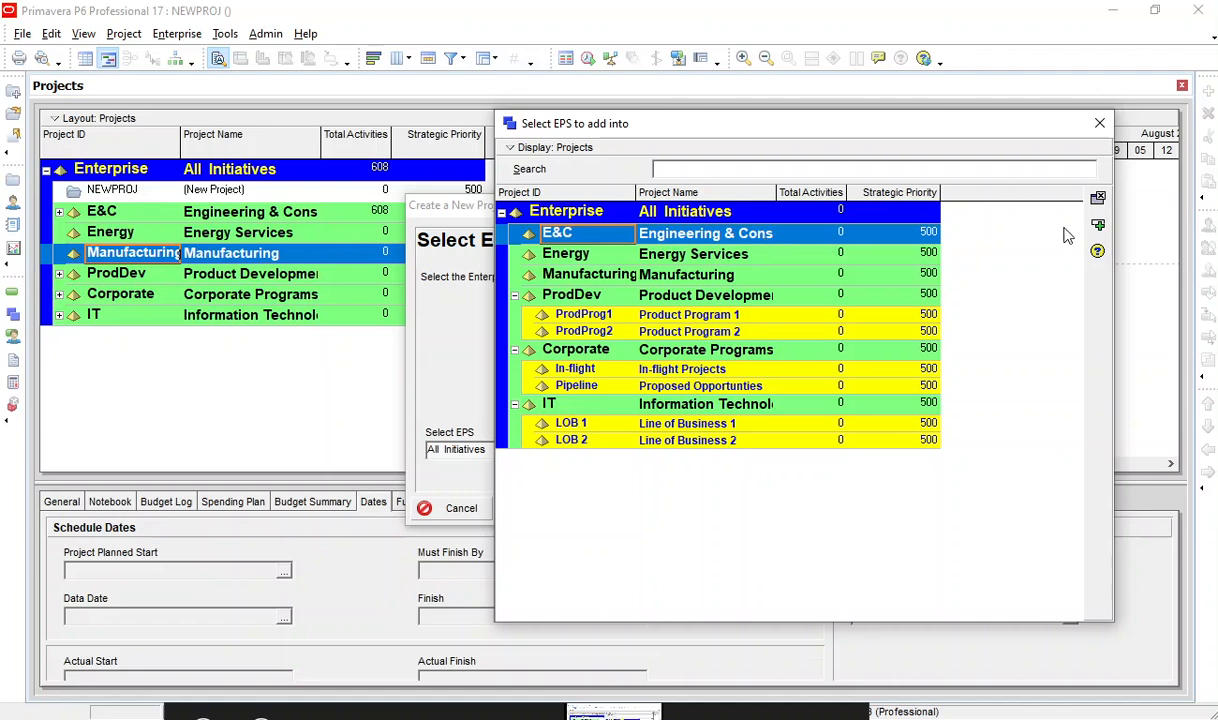
left_click(1098, 227)
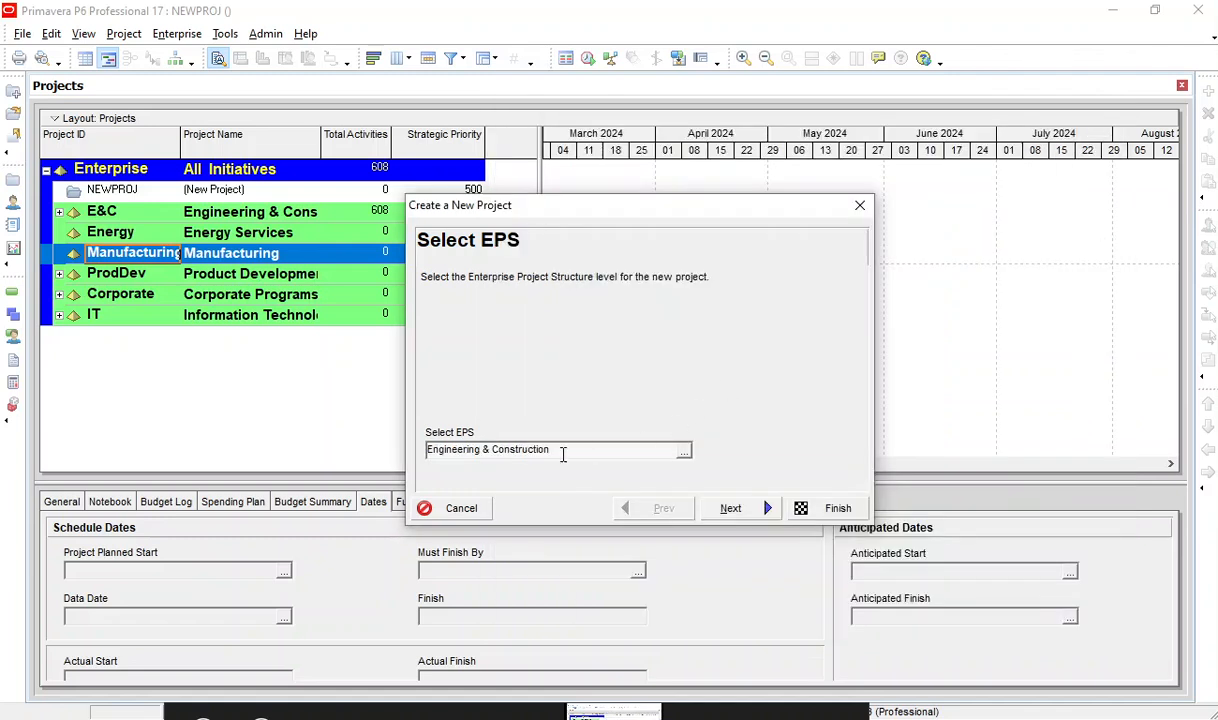
left_click(731, 509)
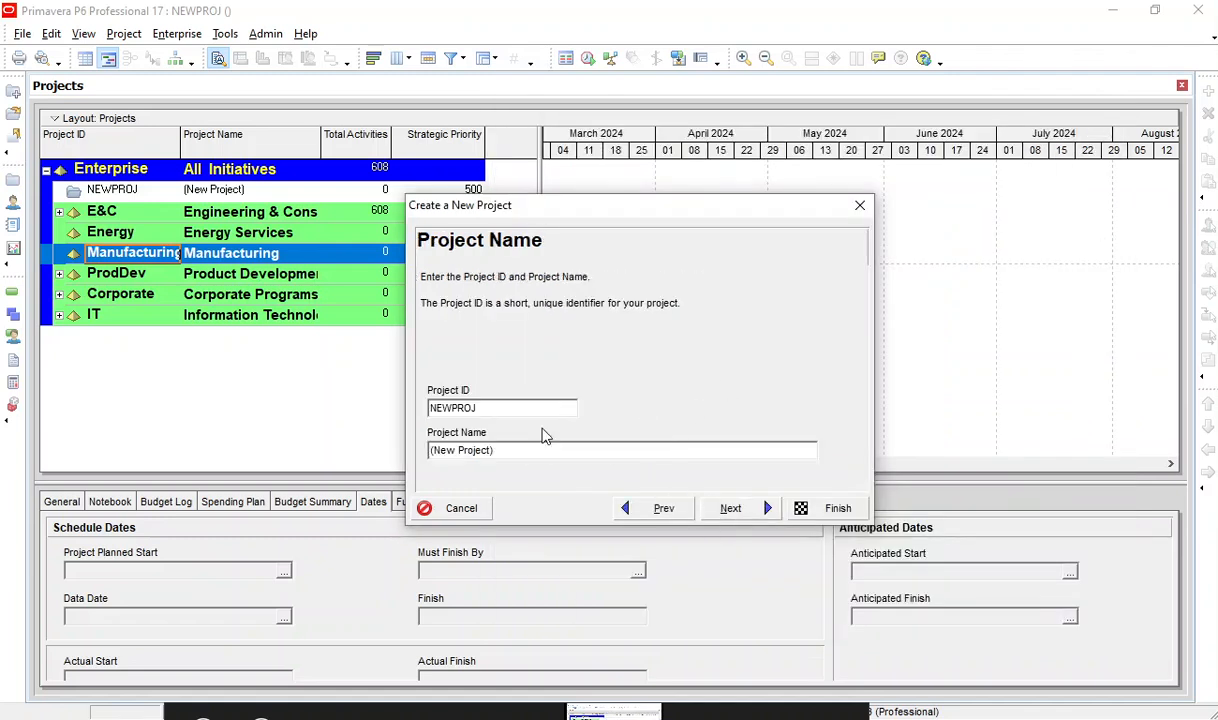
Set the new project's ID to P1000 and its name to G+2 Residential building, and continue to the project dates.
left_click_drag(510, 412, 296, 412)
type("P1000")
key("Tab")
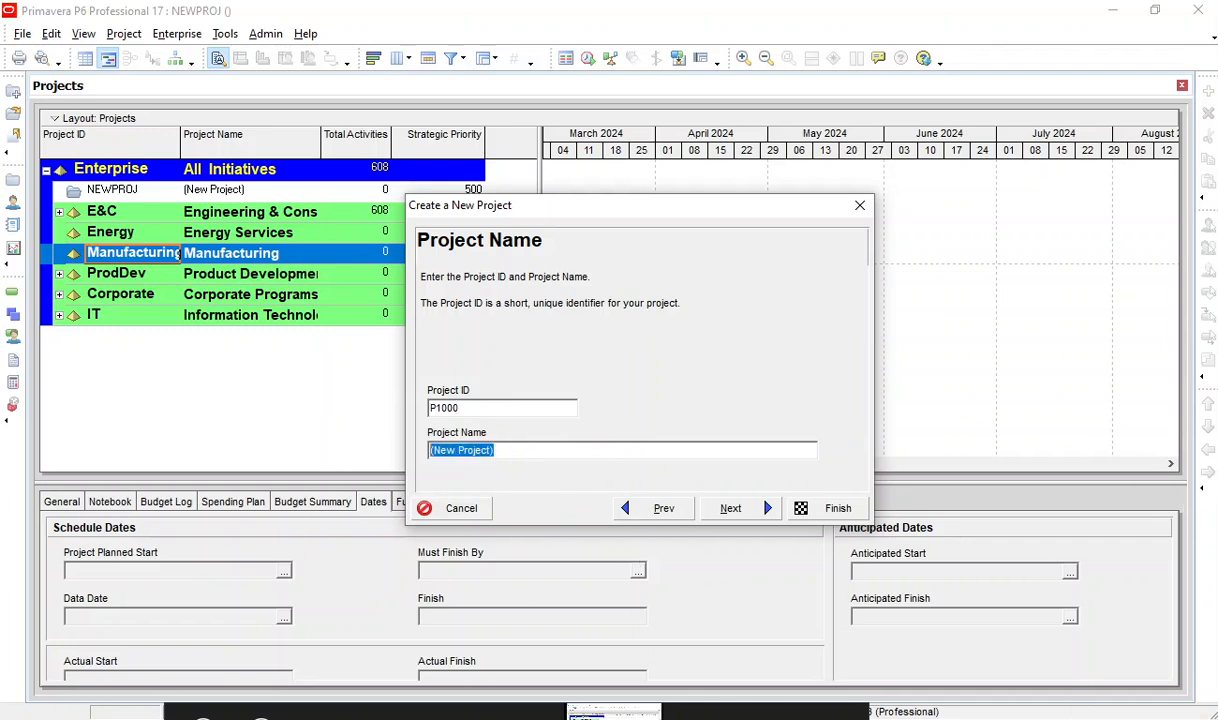
type("G+2 Re")
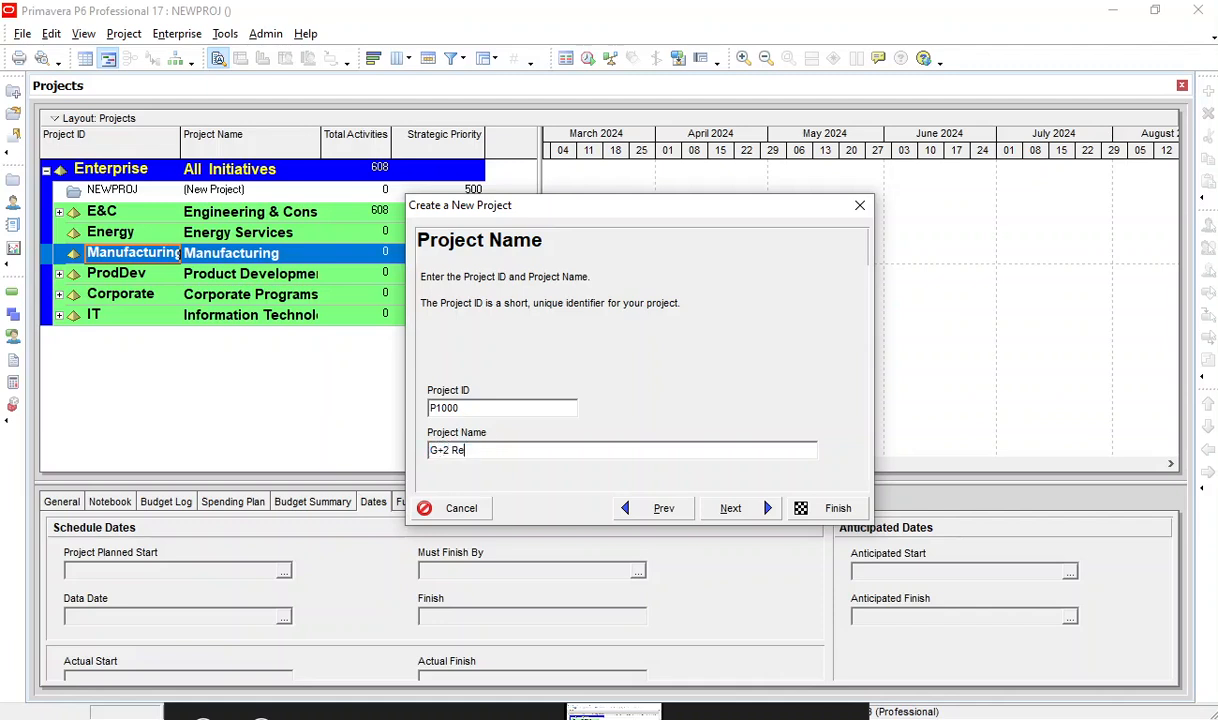
type("sidential build")
left_click(752, 512)
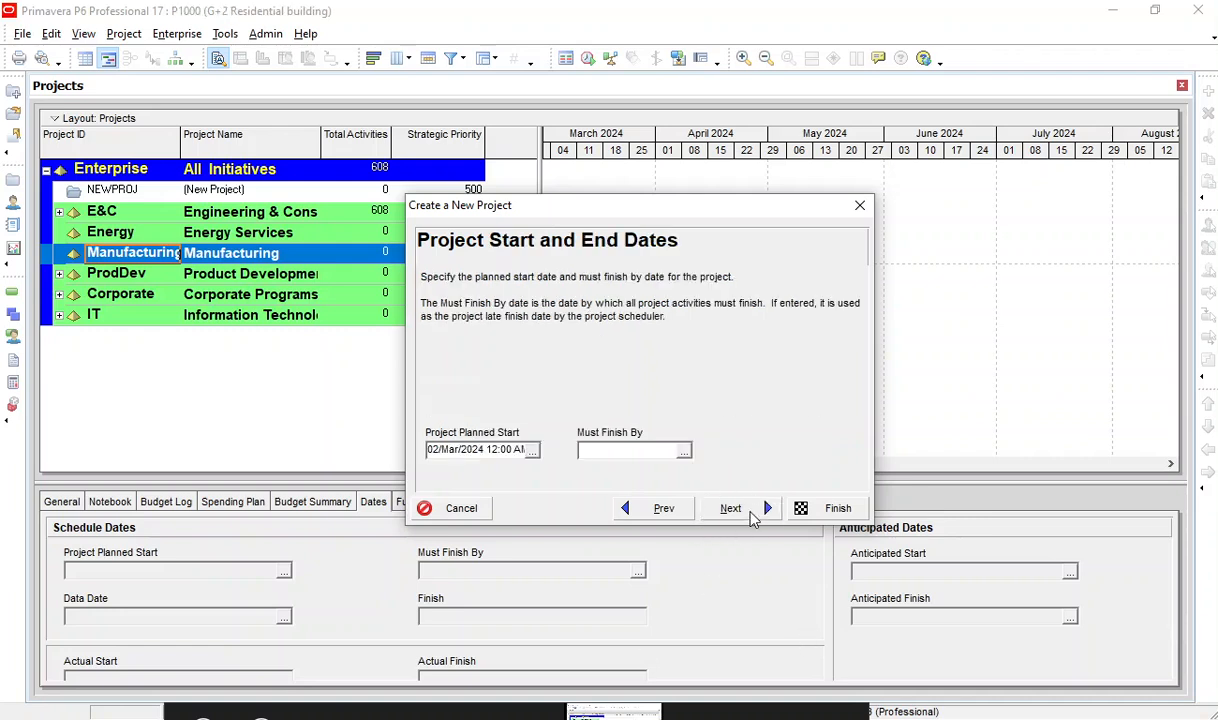
Set the new project's planned start to 01/Sep/2017 at 12:00 AM.
left_click(533, 451)
left_click(548, 142)
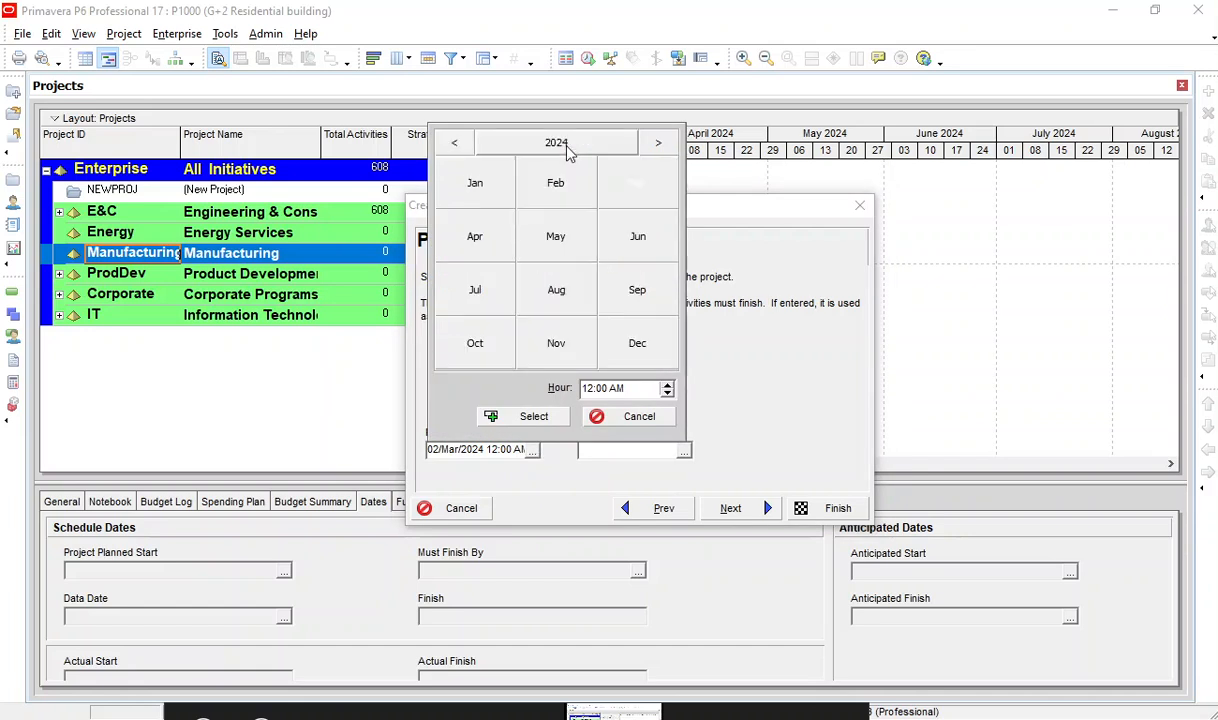
left_click(454, 142)
left_click(545, 142)
left_click(556, 142)
left_click(454, 143)
left_click(454, 143)
left_click(454, 143)
left_click(454, 143)
left_click(454, 143)
left_click(454, 143)
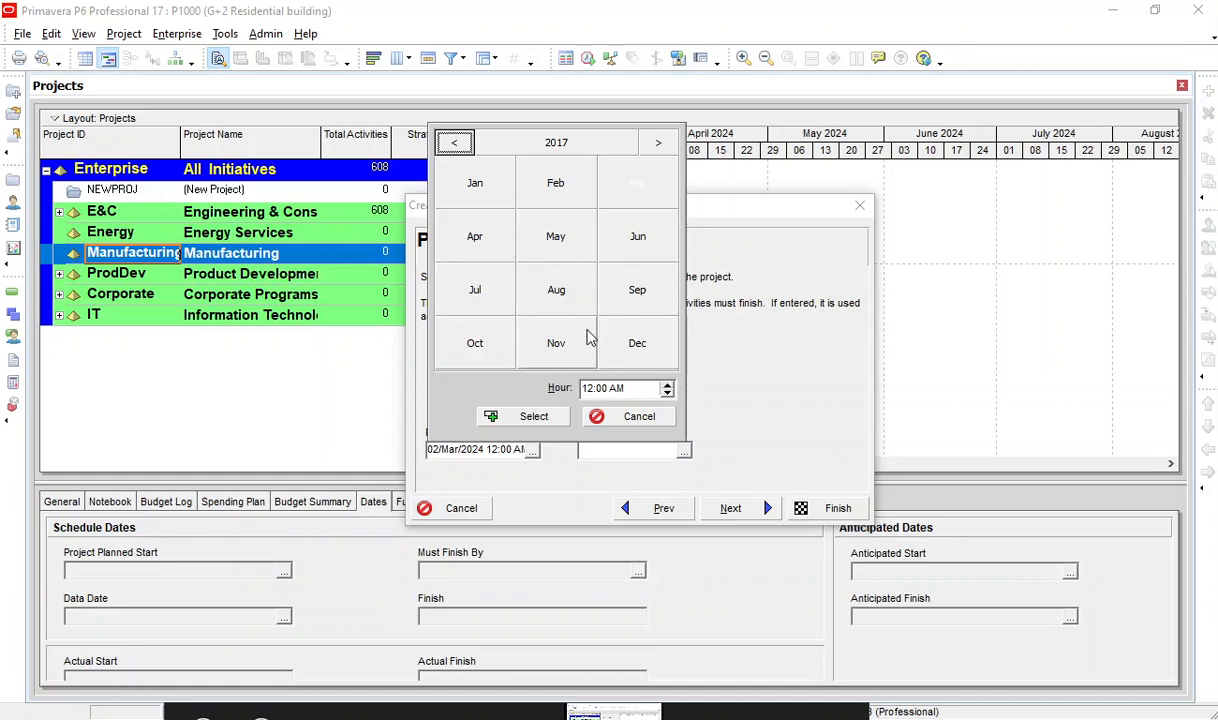
left_click(638, 291)
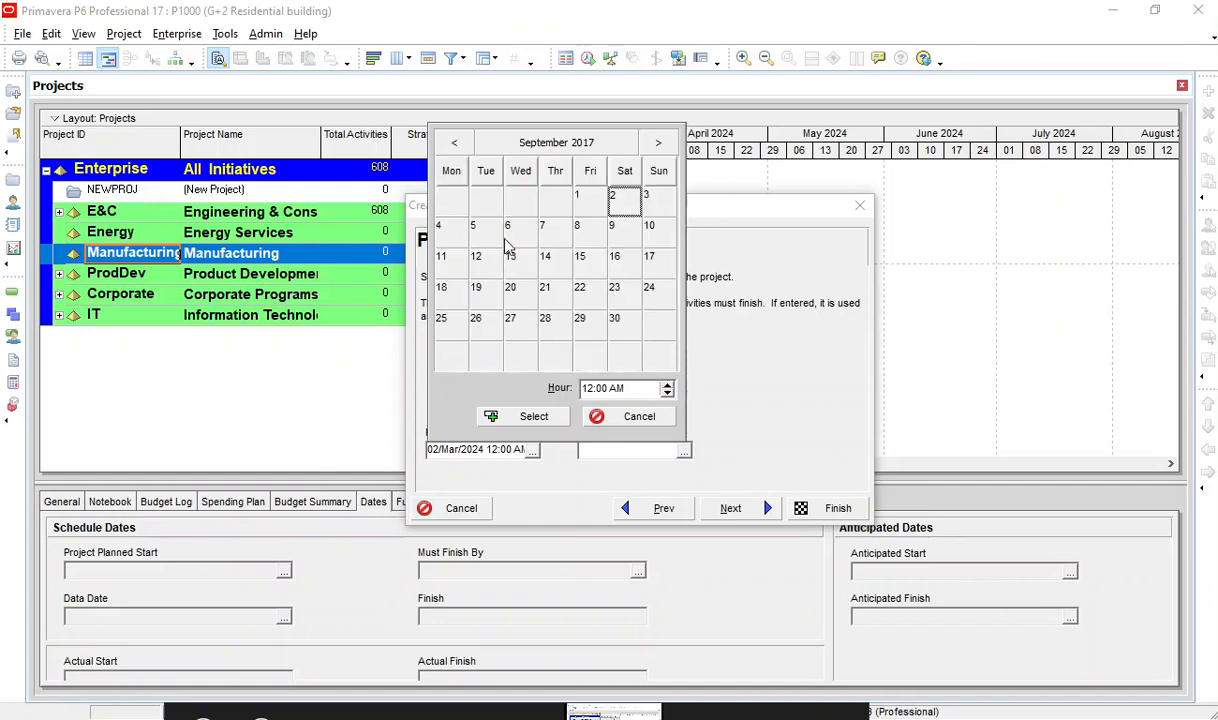
left_click(578, 201)
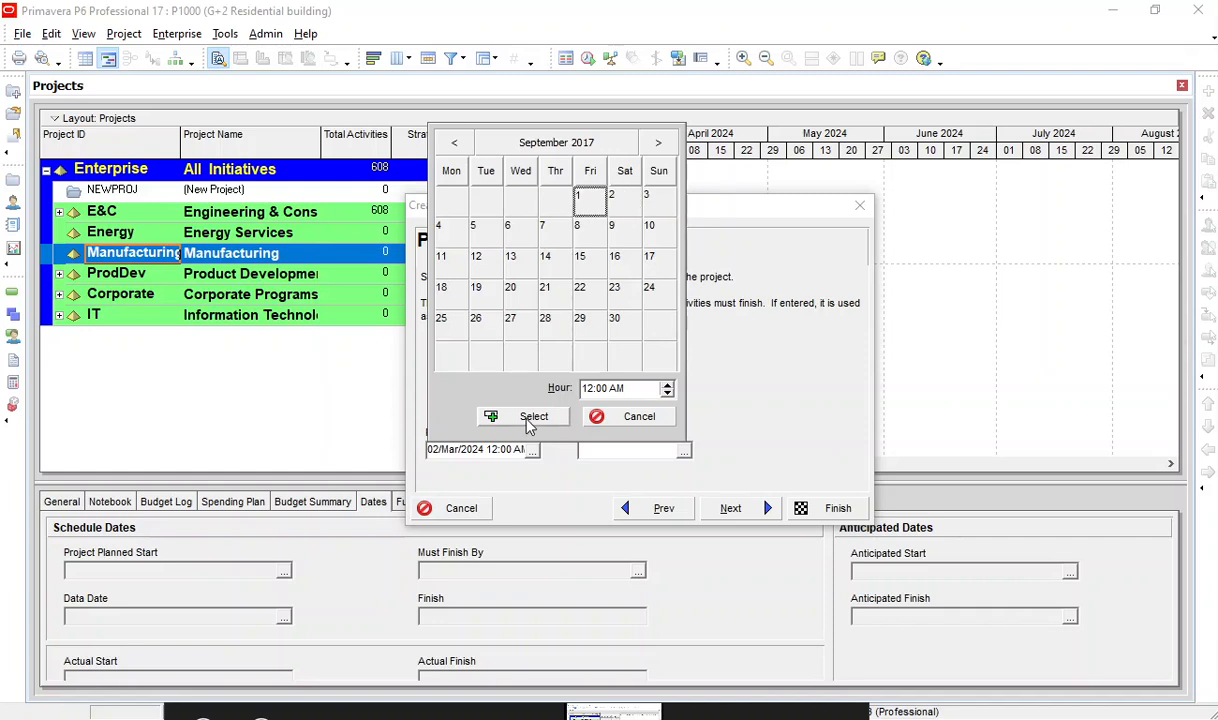
left_click(505, 410)
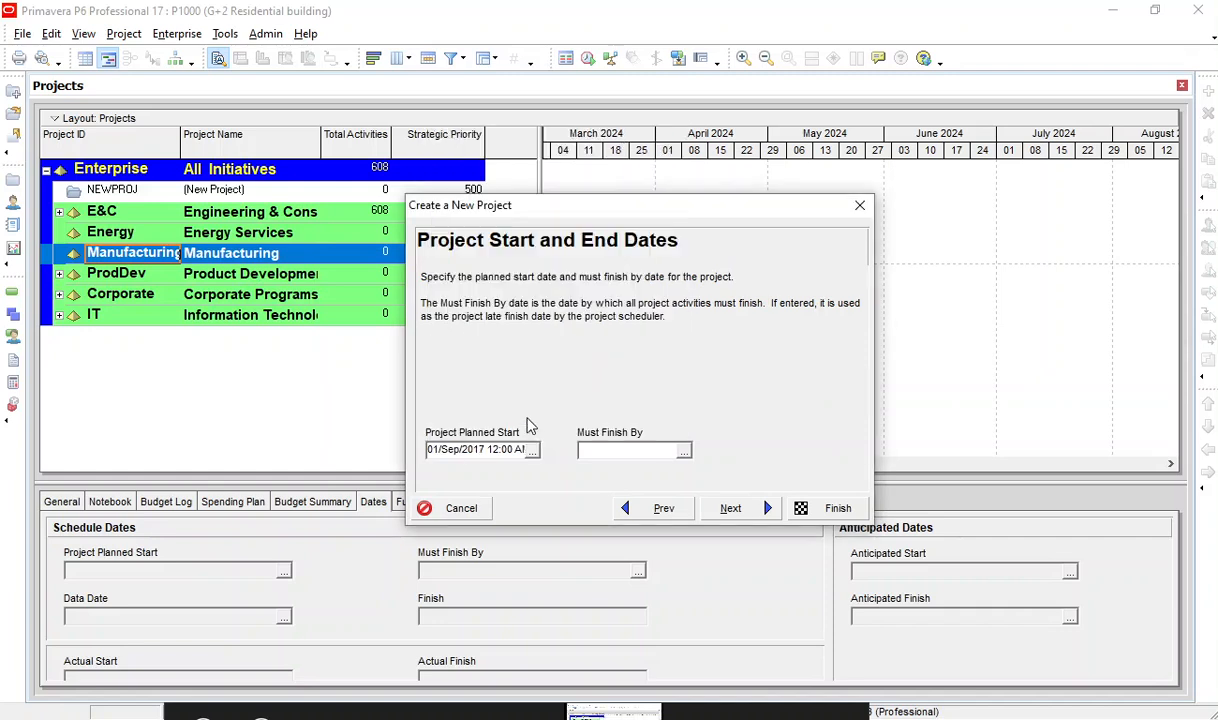
Set the project's must-finish-by date to 01/Sep/2019 at 12:00 AM and continue to the responsible manager.
left_click(684, 452)
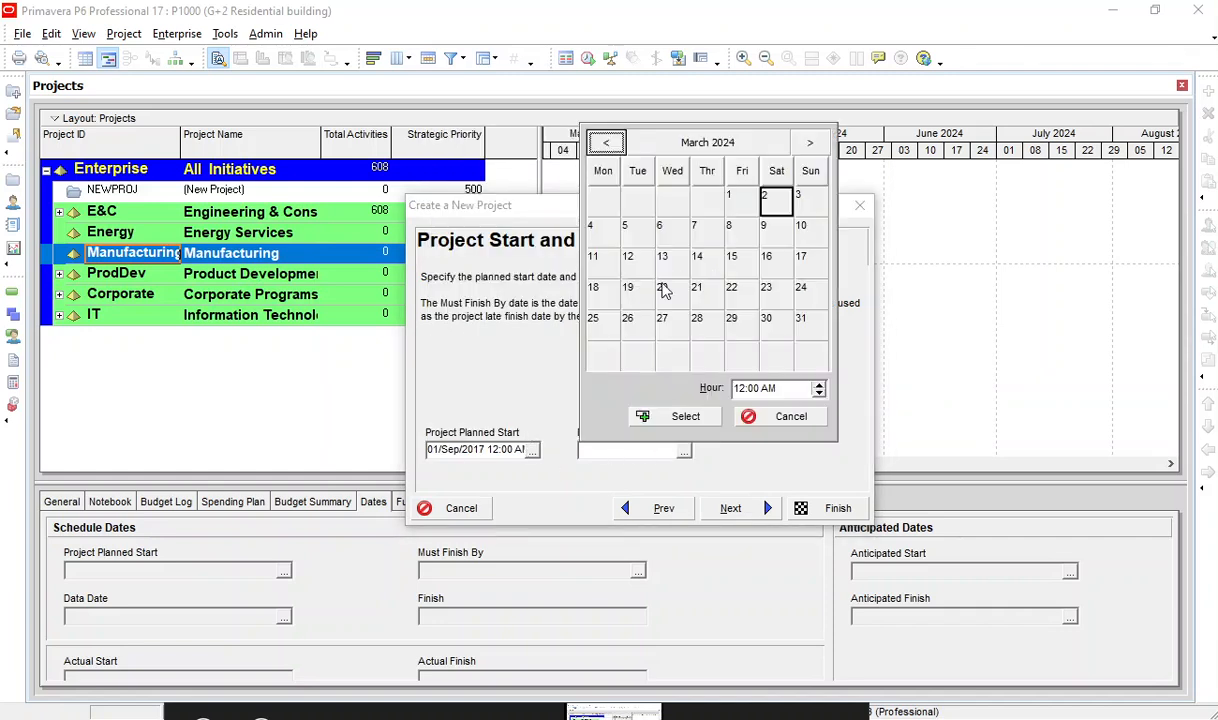
left_click(660, 148)
left_click(660, 150)
left_click(661, 150)
left_click(616, 152)
left_click(616, 152)
left_click(616, 150)
left_click(616, 150)
left_click(616, 150)
left_click(616, 150)
left_click(810, 150)
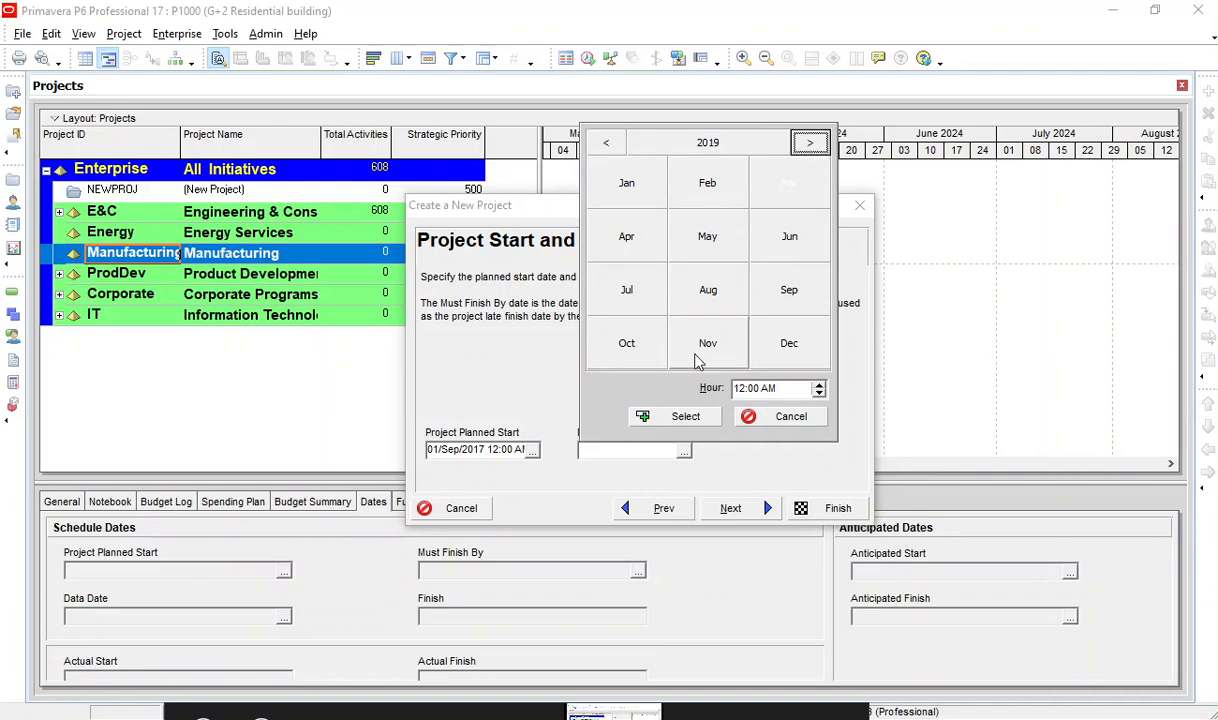
left_click(790, 289)
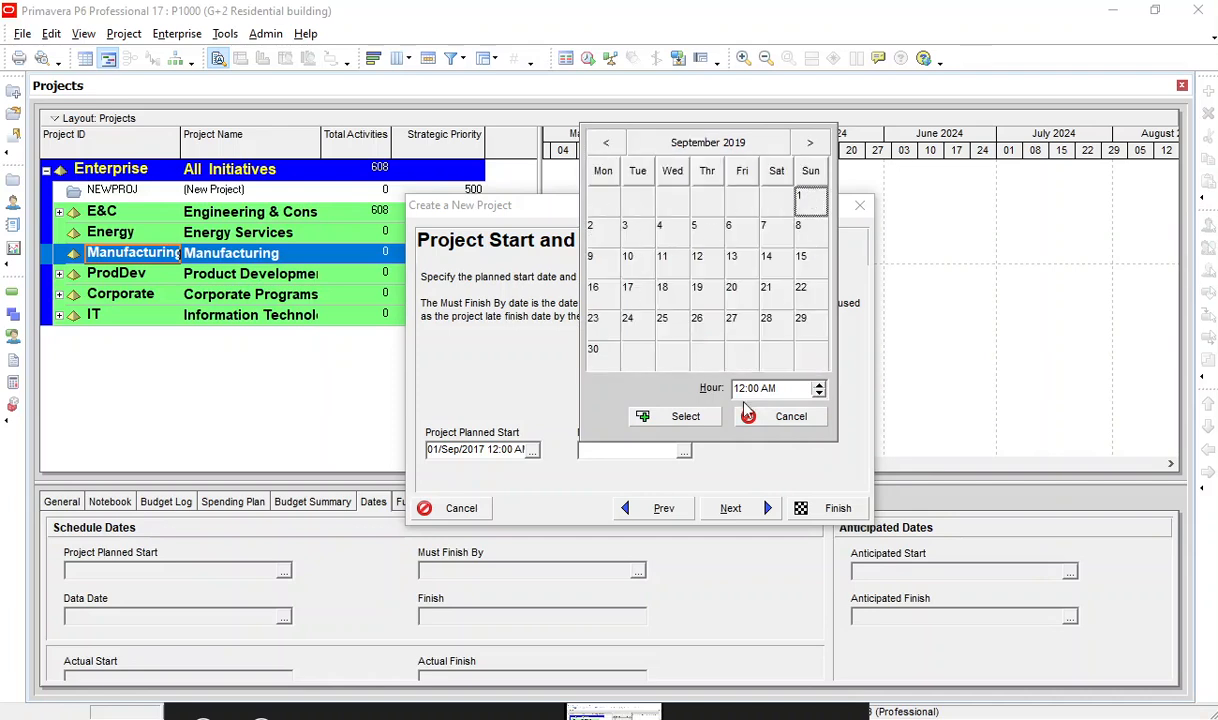
left_click(650, 410)
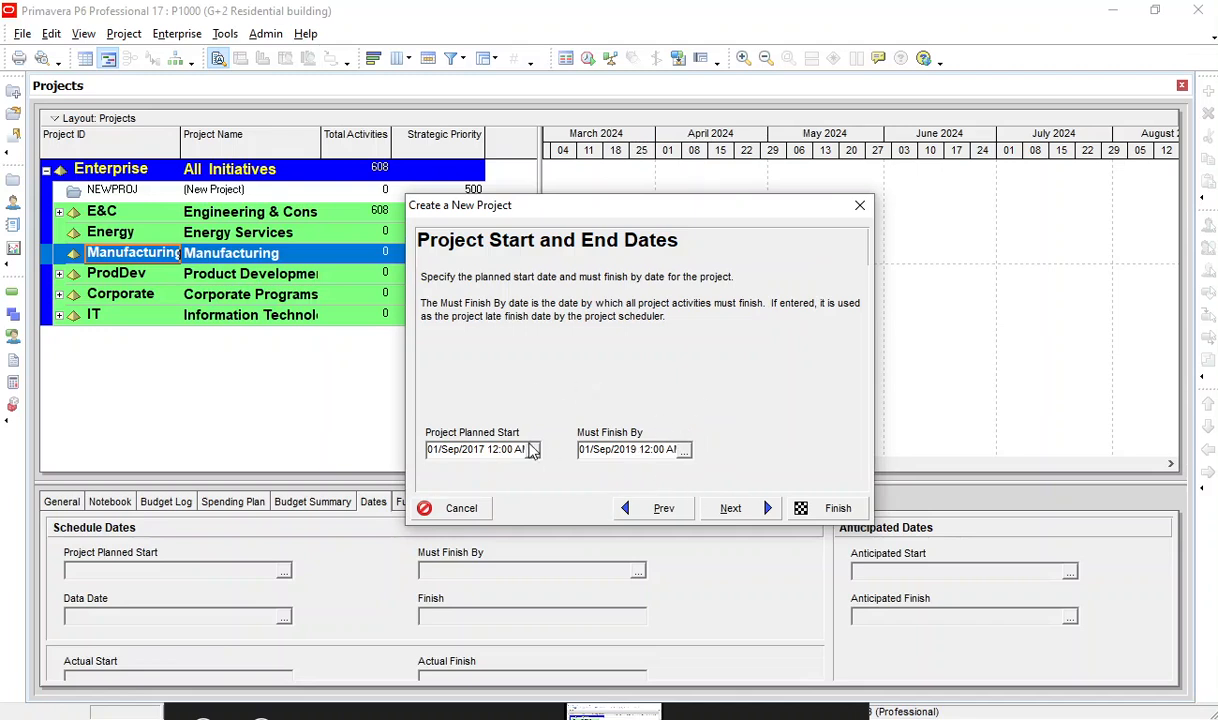
left_click(767, 508)
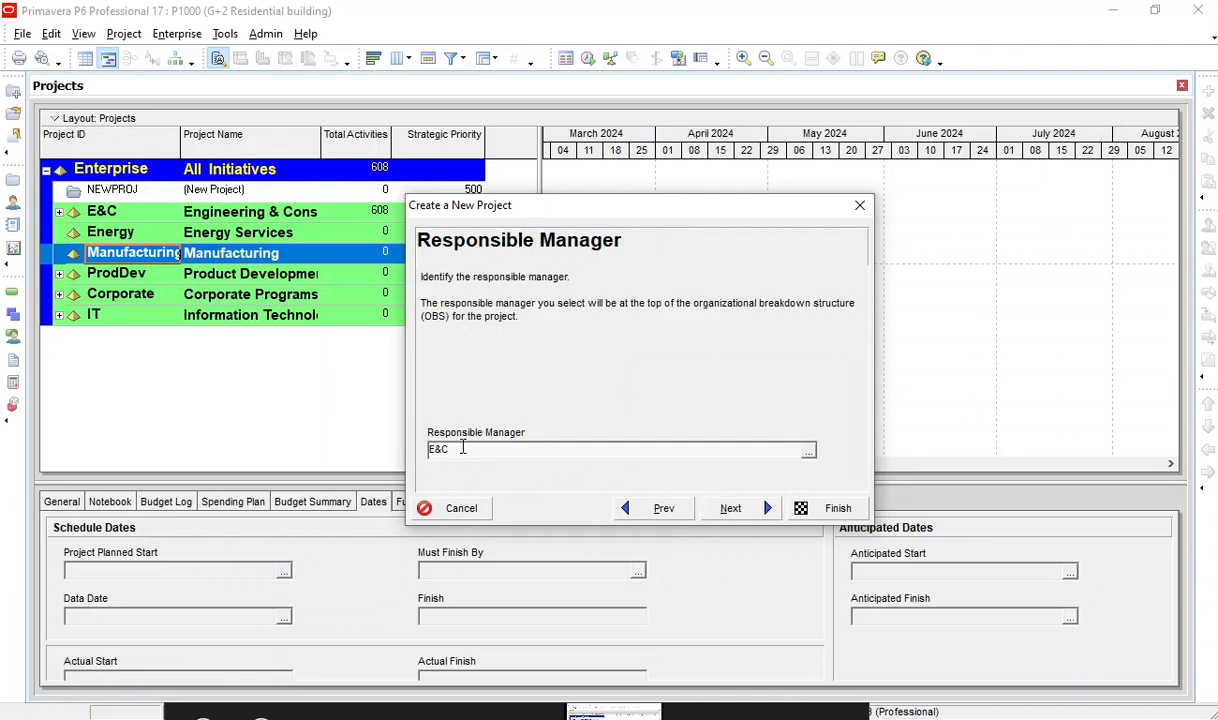
Assign LOB 2 as the project's responsible manager and continue to the assignment rate type.
left_click_drag(462, 448, 307, 446)
left_click(808, 452)
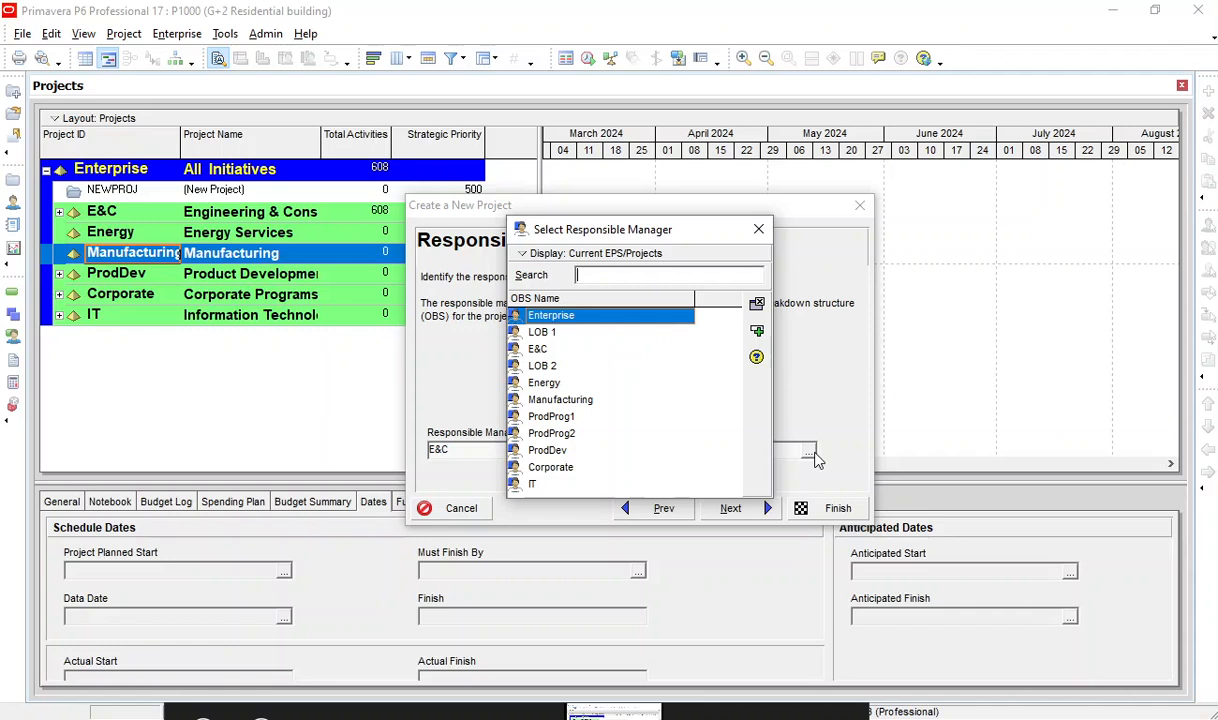
left_click(558, 382)
left_click(555, 433)
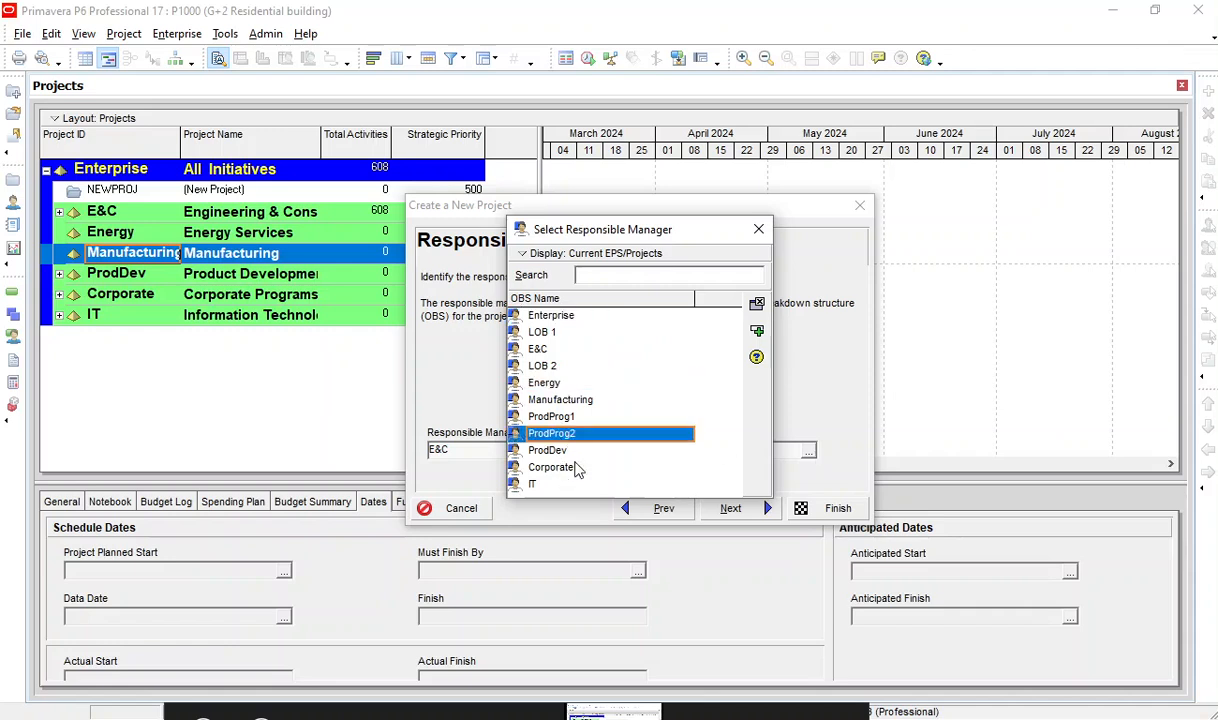
left_click(558, 365)
left_click(560, 332)
left_click(568, 315)
left_click(568, 349)
left_click(555, 383)
left_click(563, 401)
left_click(563, 419)
left_click(562, 450)
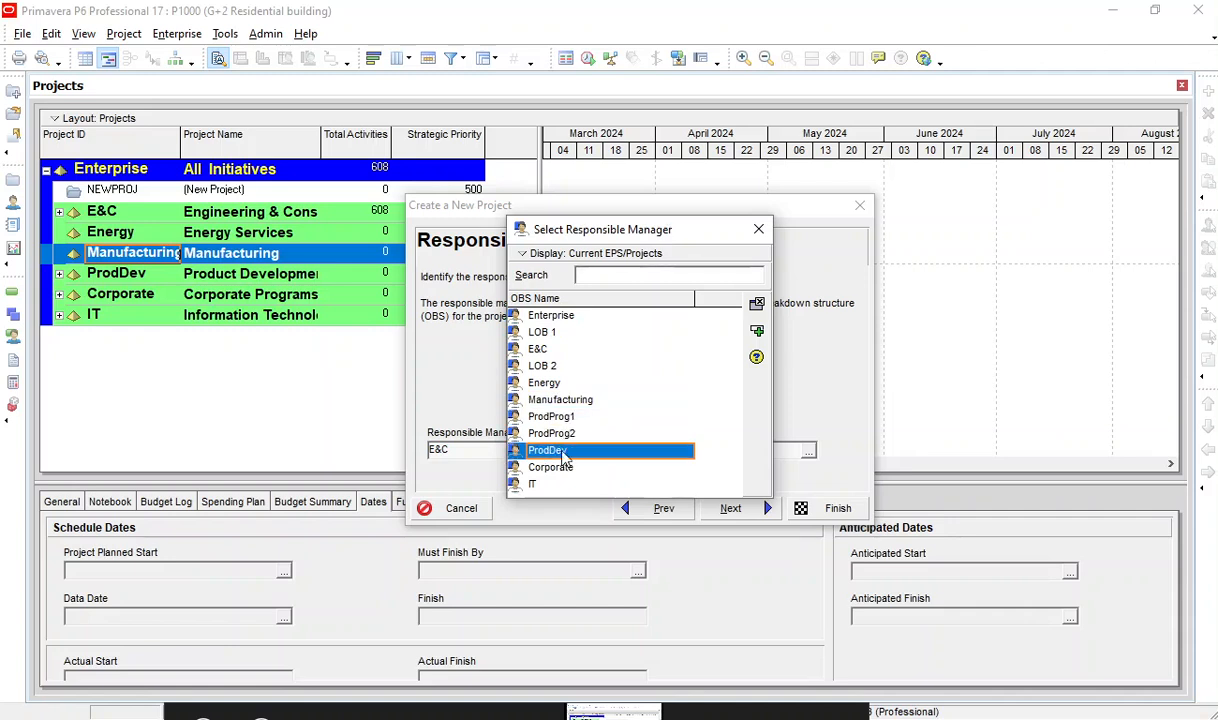
left_click(545, 368)
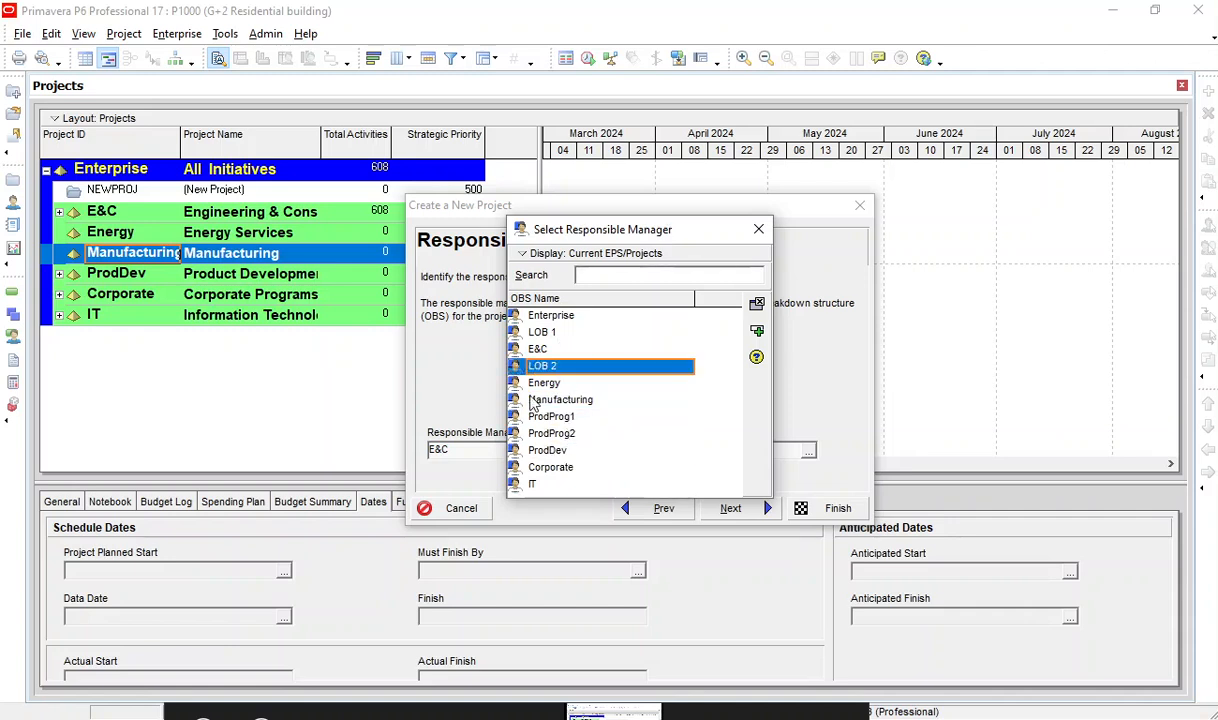
left_click(757, 303)
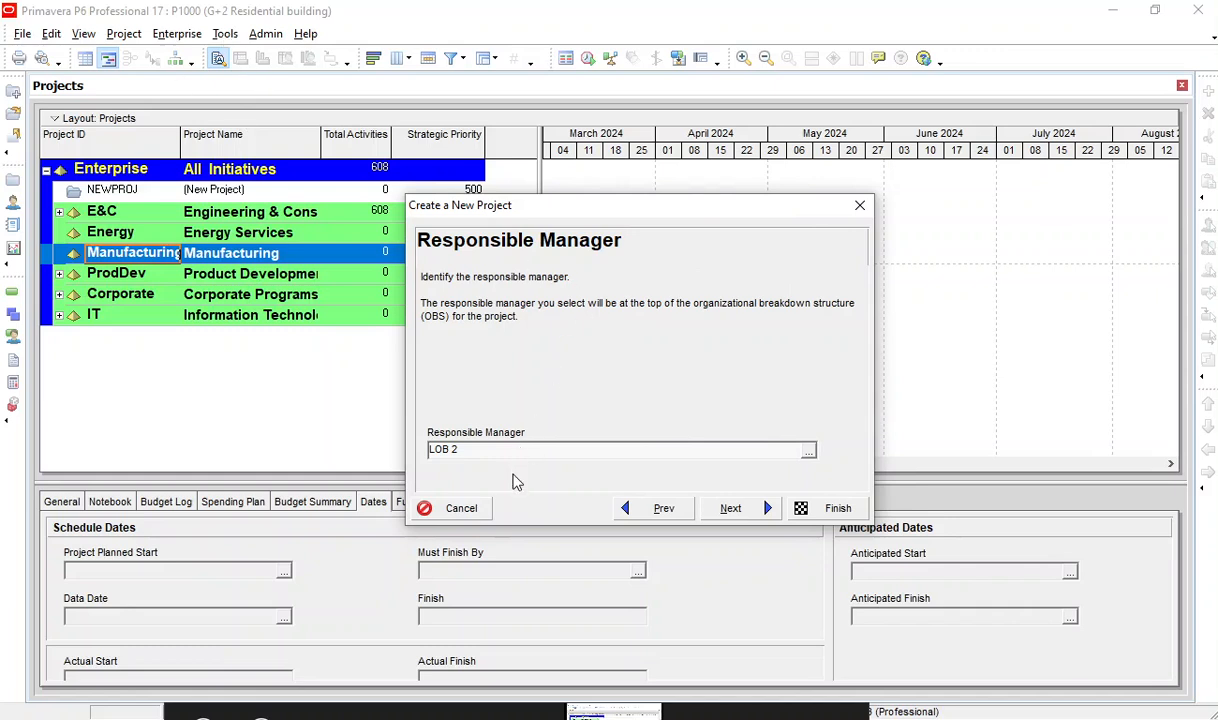
left_click(762, 512)
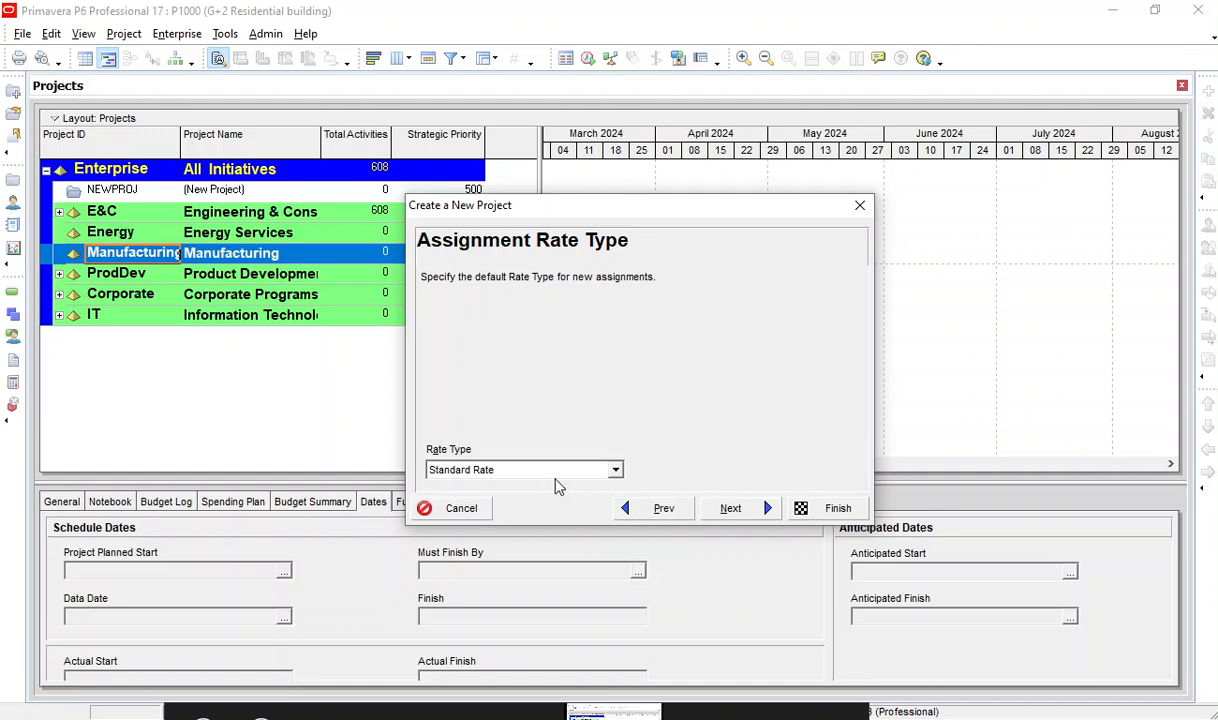
Keep Standard Rate as the default rate type for new assignments and finish creating the project.
left_click(616, 470)
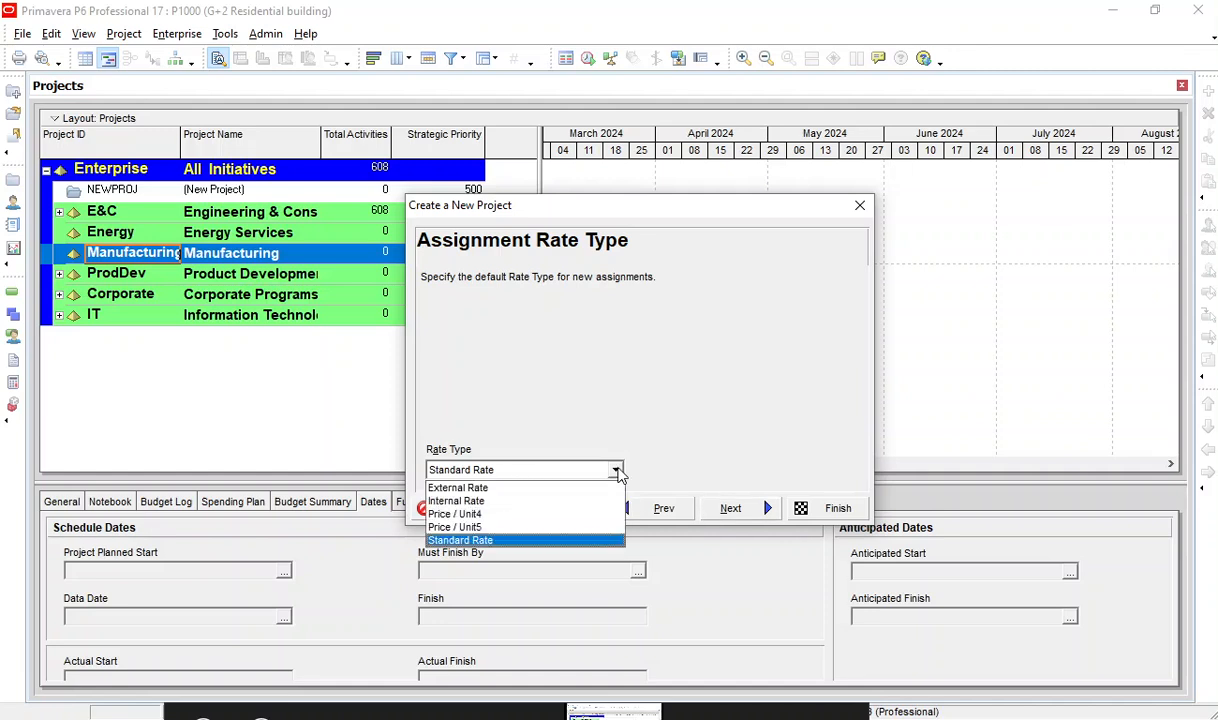
left_click(616, 470)
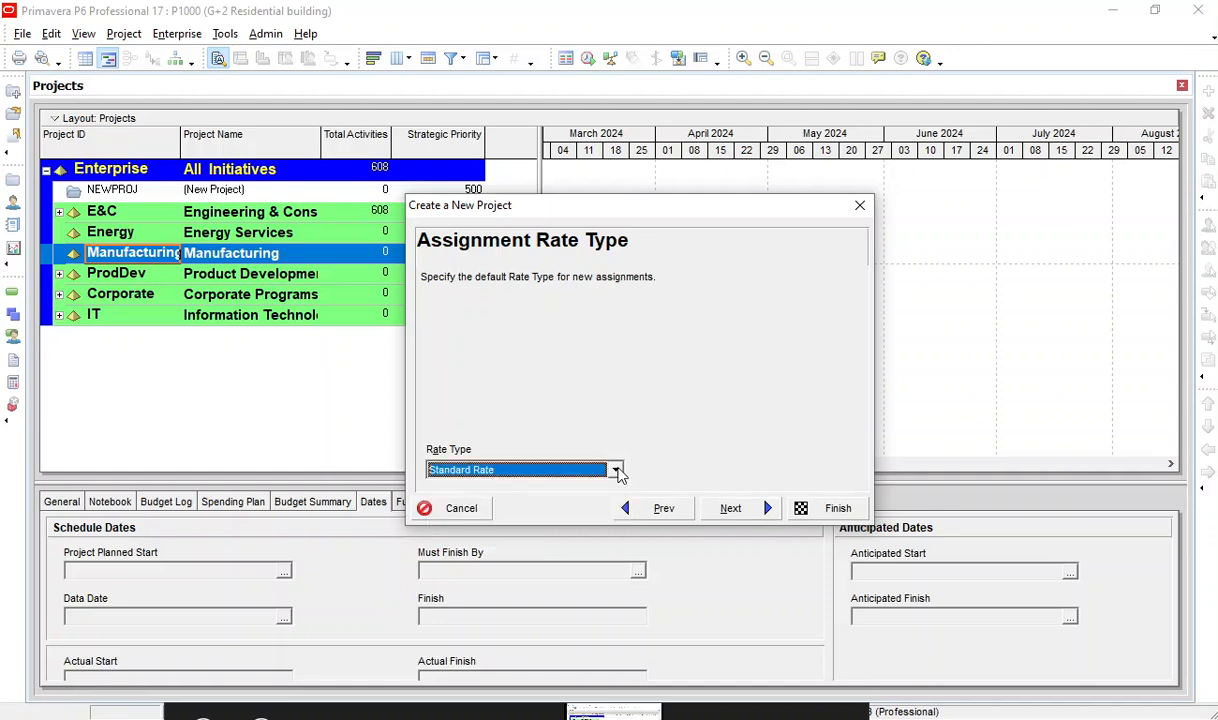
left_click(740, 512)
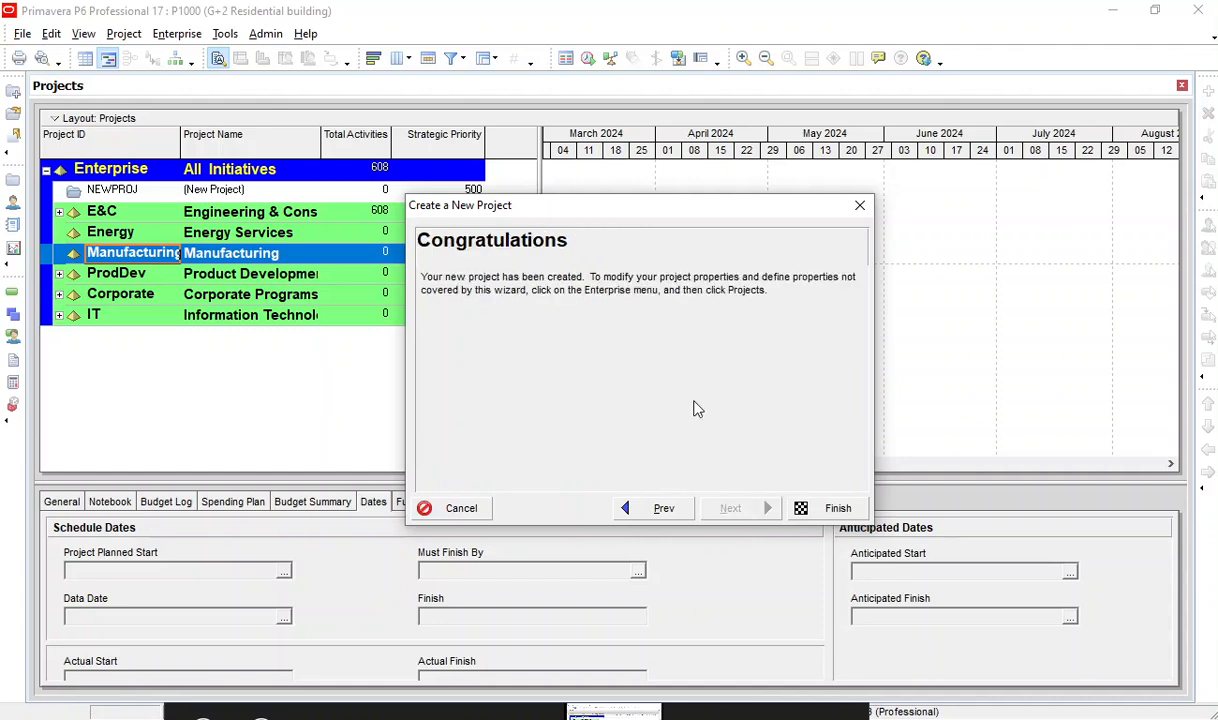
left_click(830, 508)
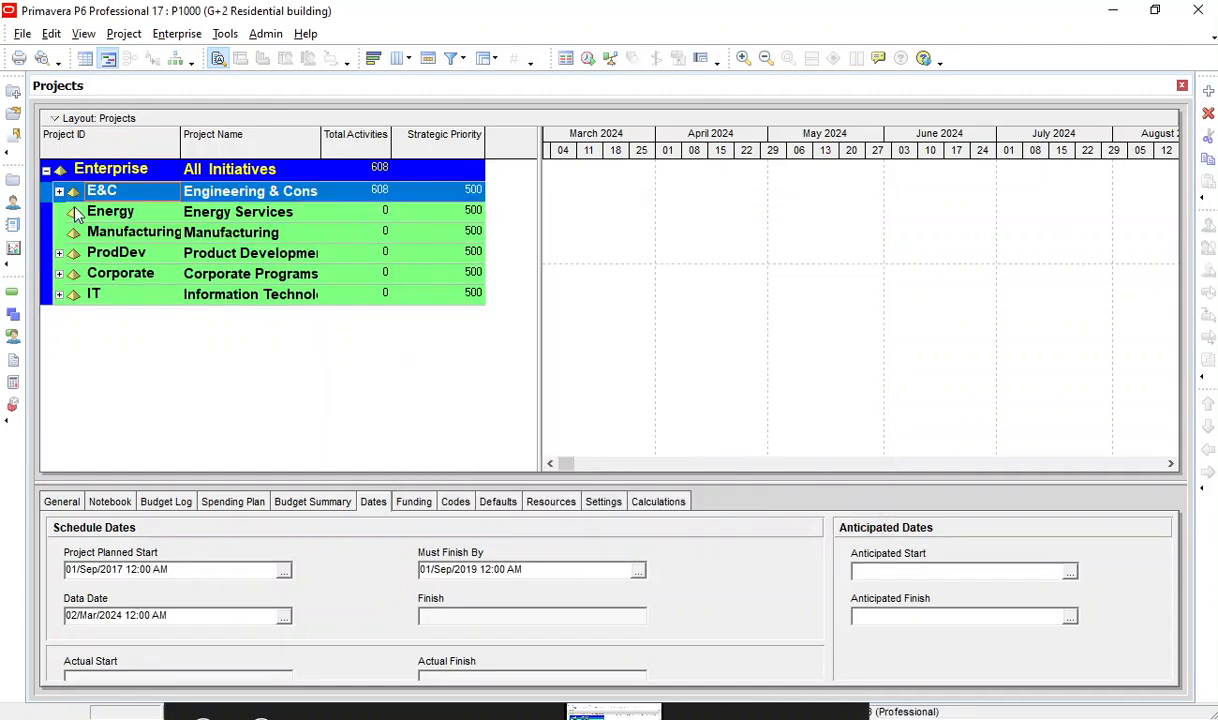
Expand the E&C node and select project P1000 to review its name, total activities and strategic priority.
left_click(59, 191)
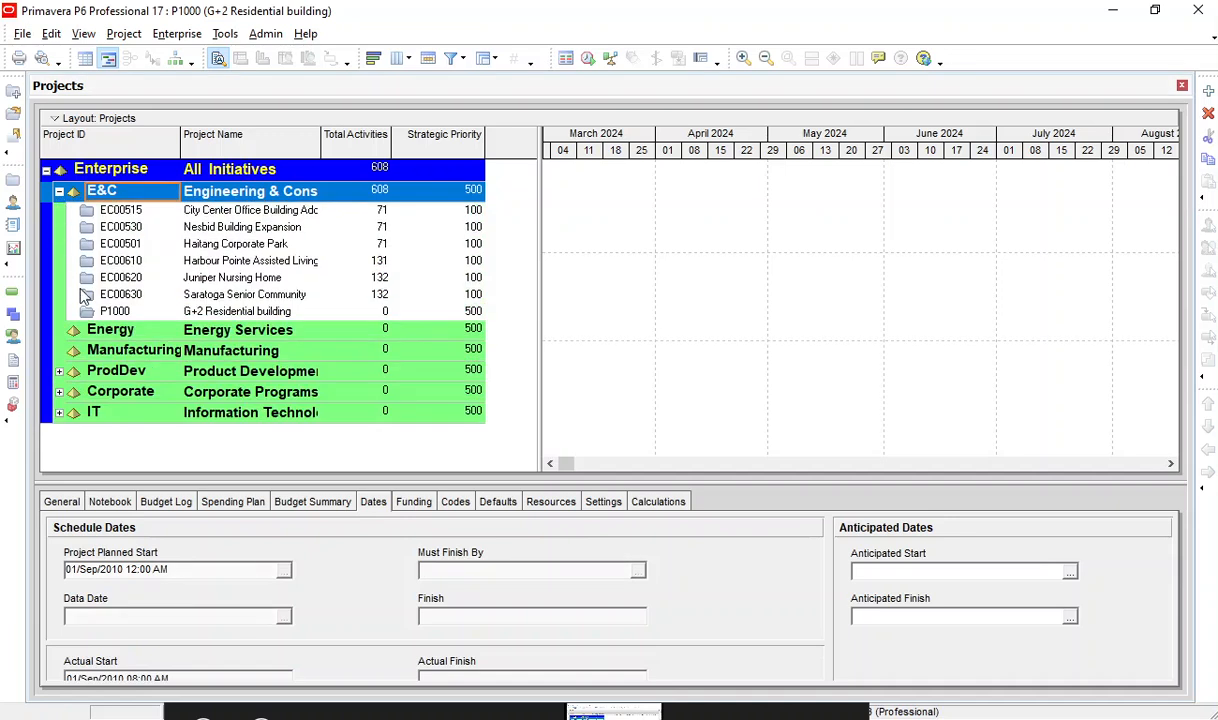
left_click(122, 296)
left_click(110, 311)
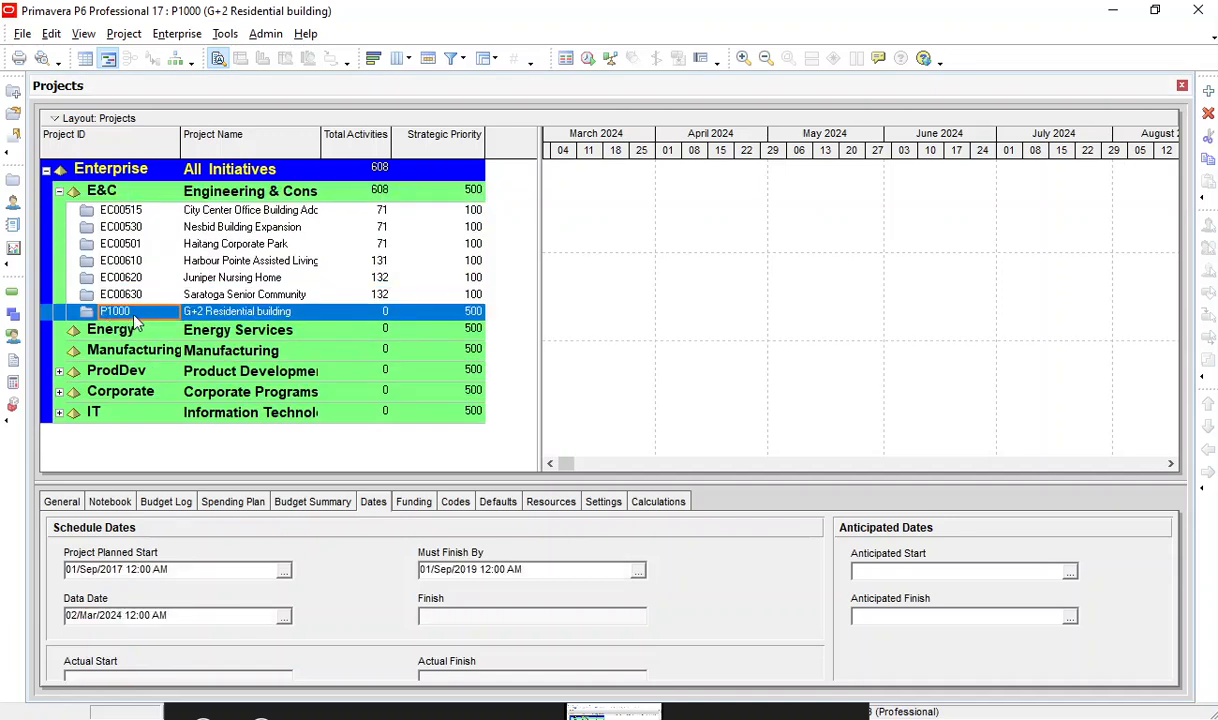
double_click(258, 313)
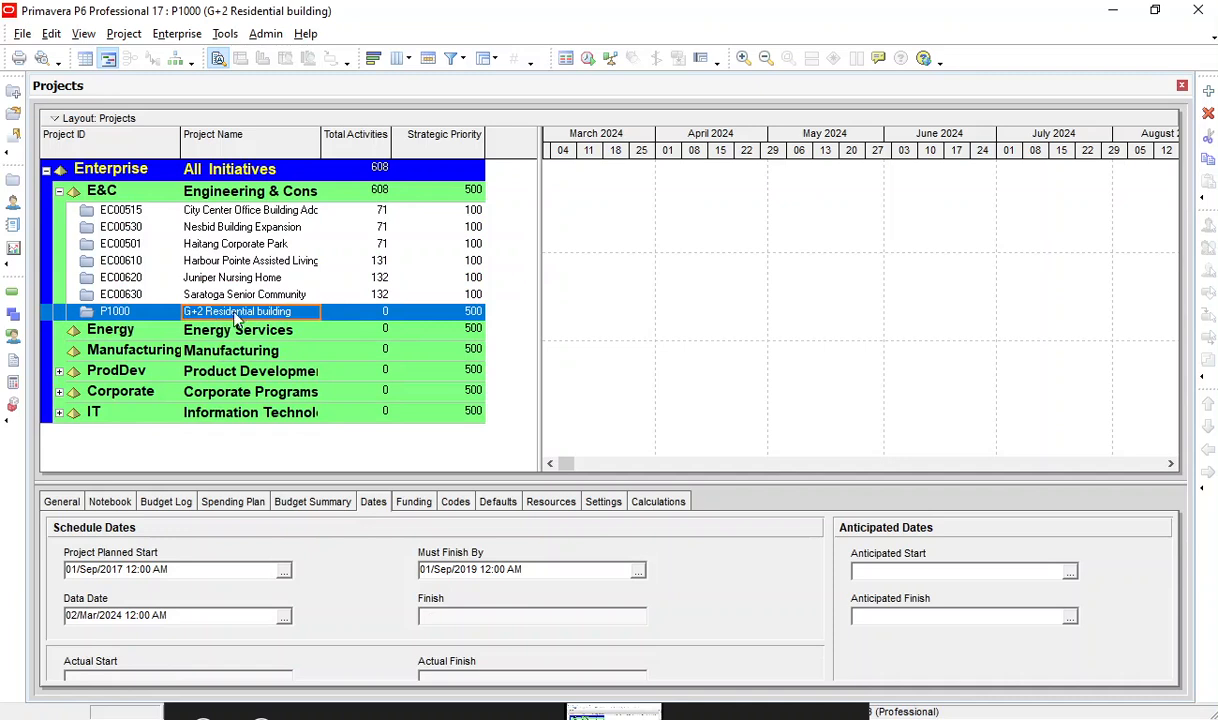
left_click(378, 318)
left_click(264, 316)
left_click(372, 312)
left_click(447, 313)
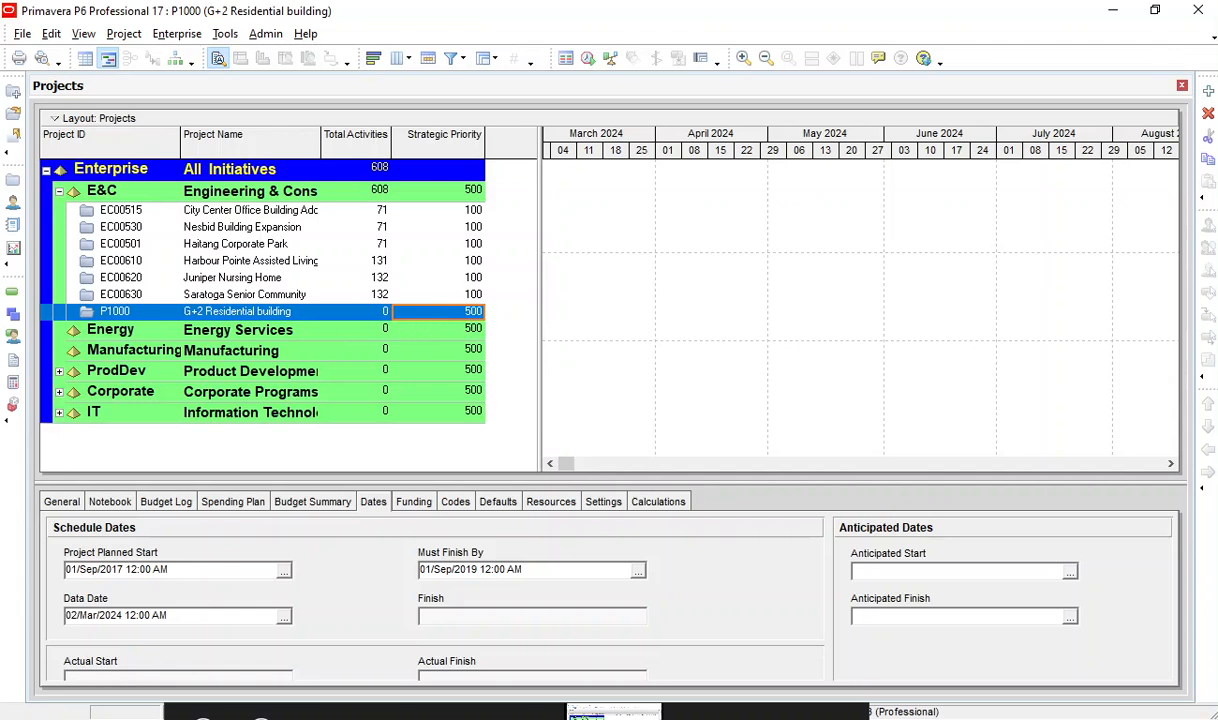
Check the PowerPoint slide on opening a project, return to Primavera P6, and open project P1000 with its row selected in the activities table.
key("alt+Tab")
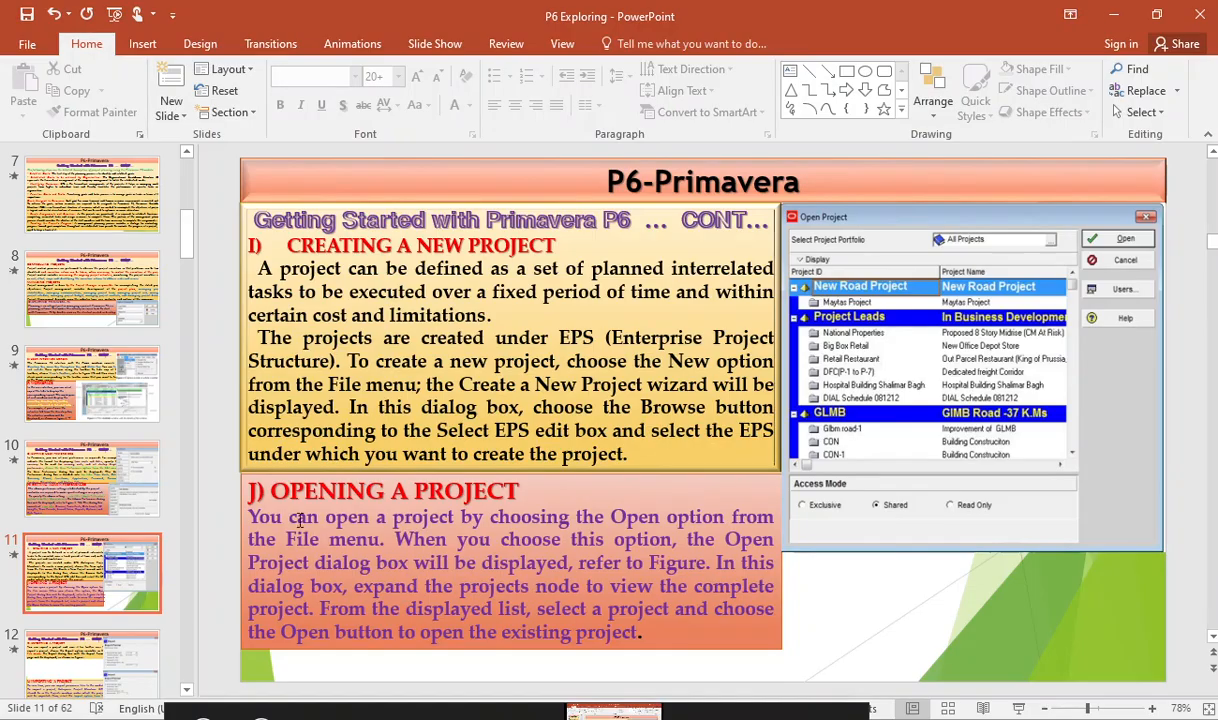
key("alt+Tab")
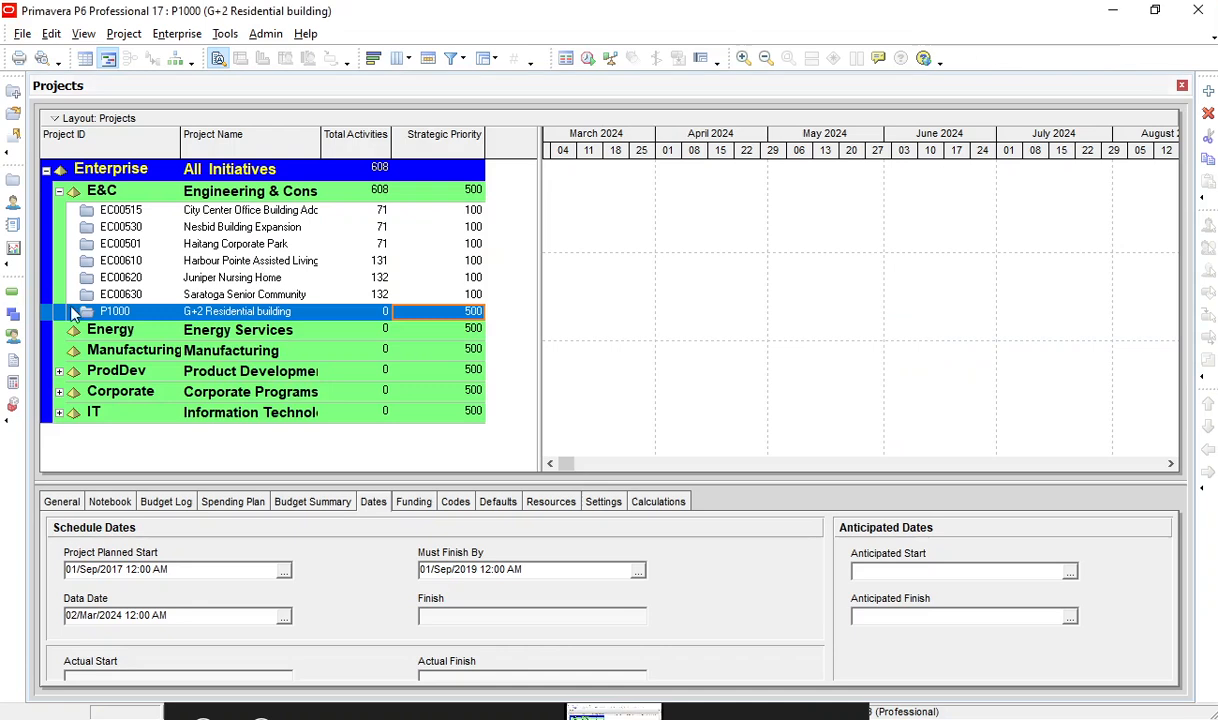
left_click(166, 313)
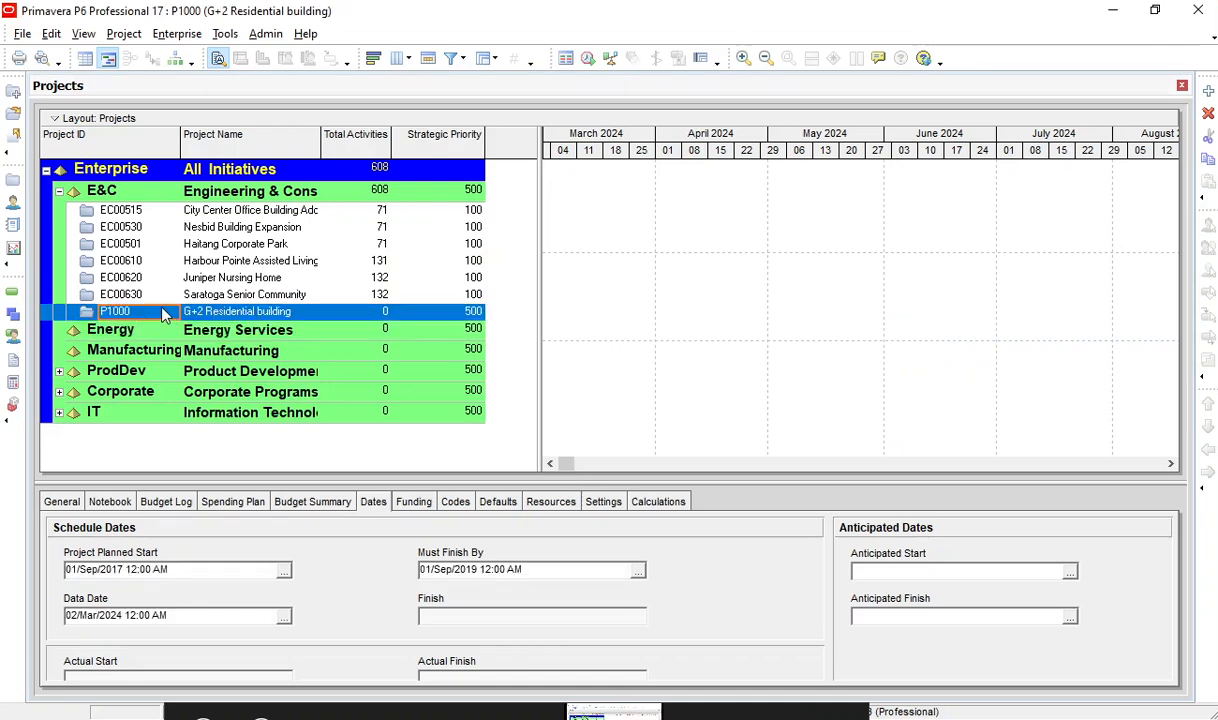
right_click(164, 313)
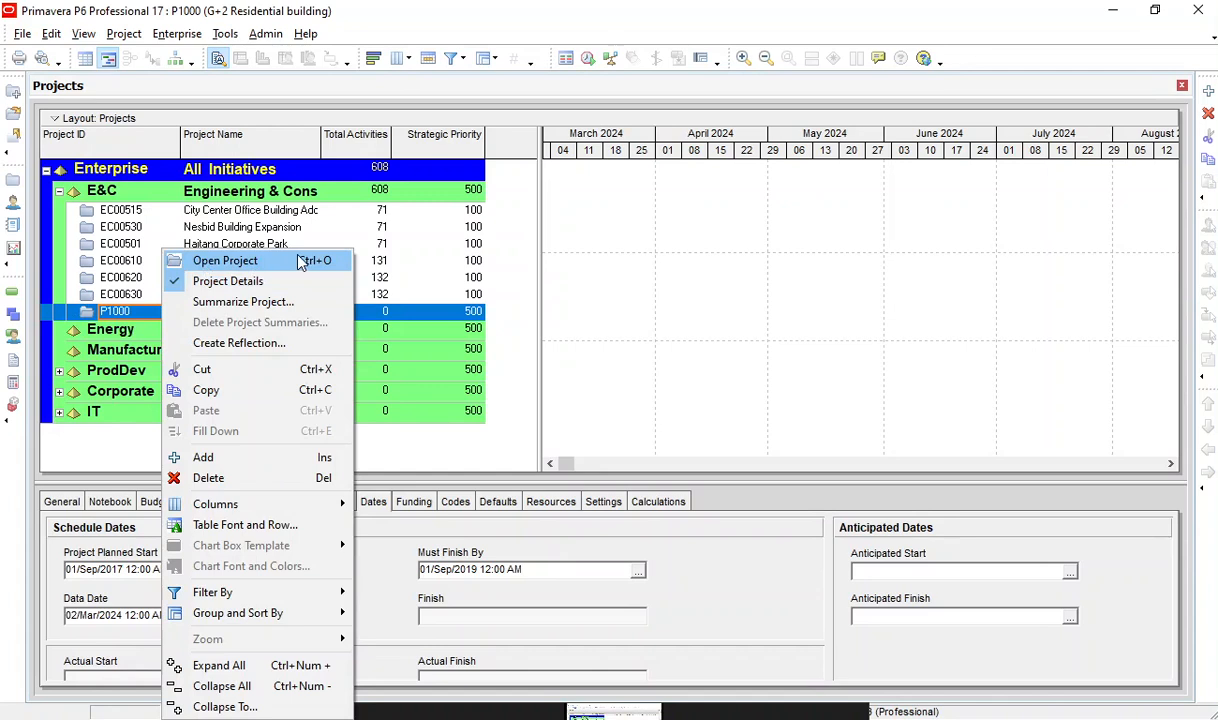
left_click(92, 346)
left_click(120, 310)
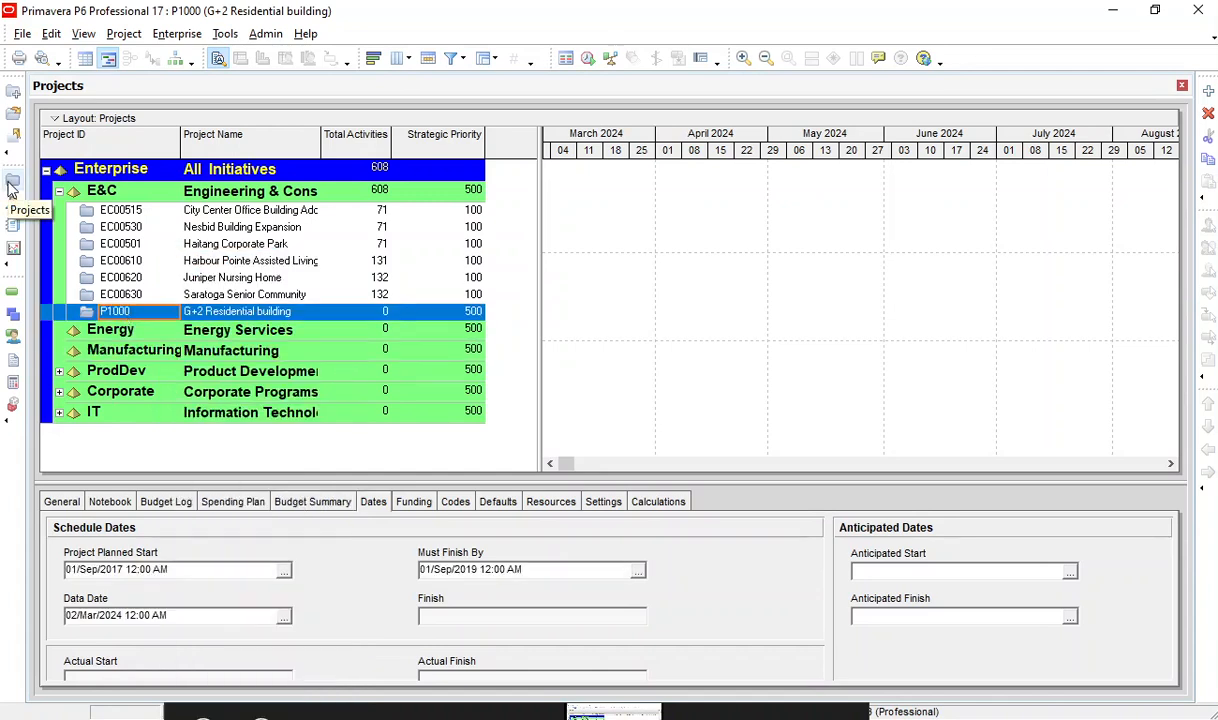
right_click(130, 313)
left_click(211, 262)
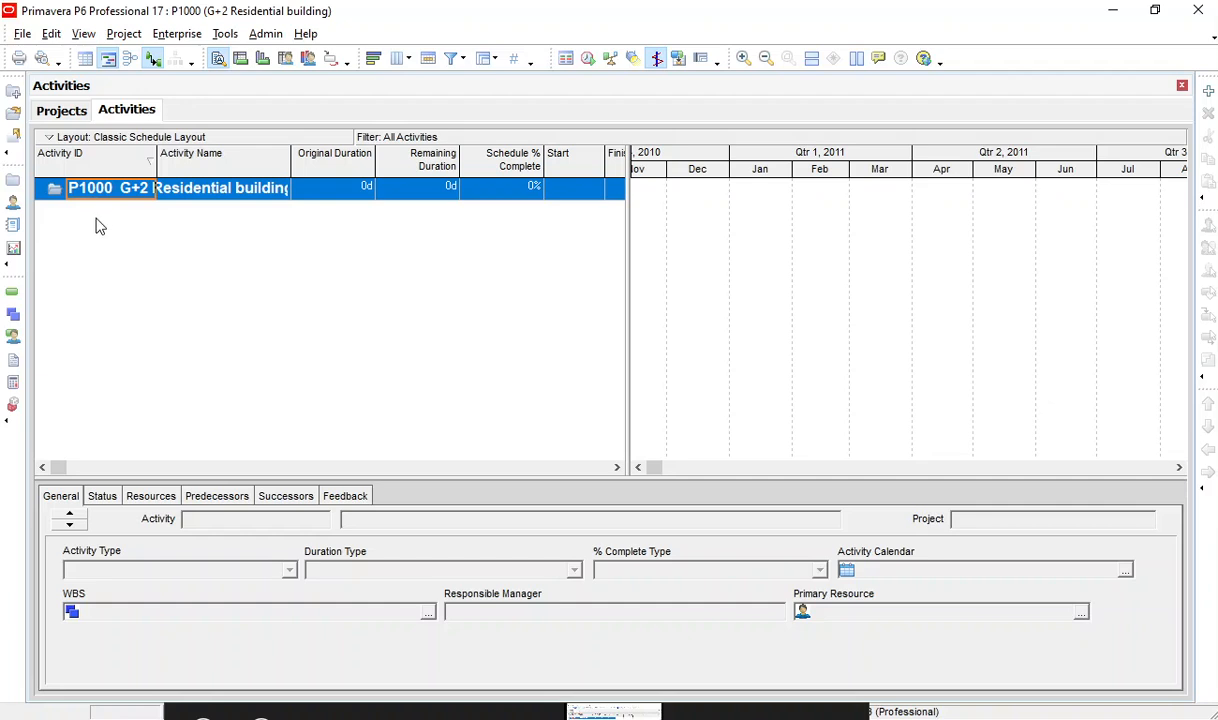
left_click(221, 190)
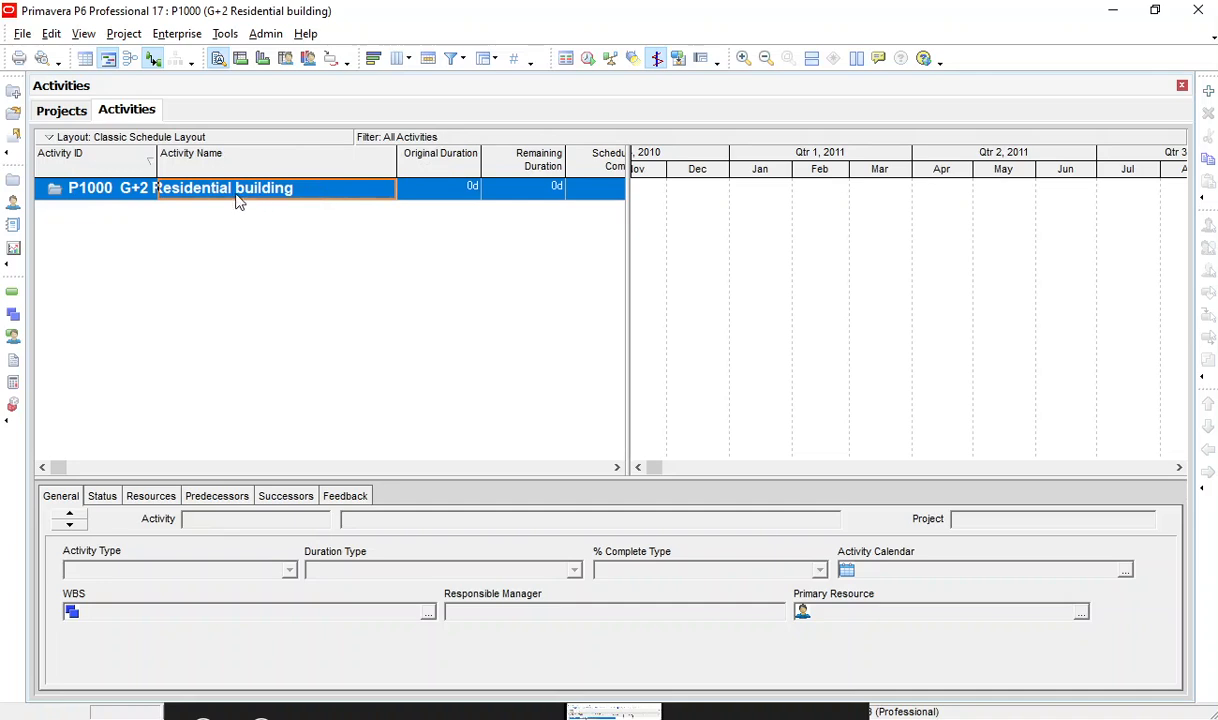
left_click(117, 194)
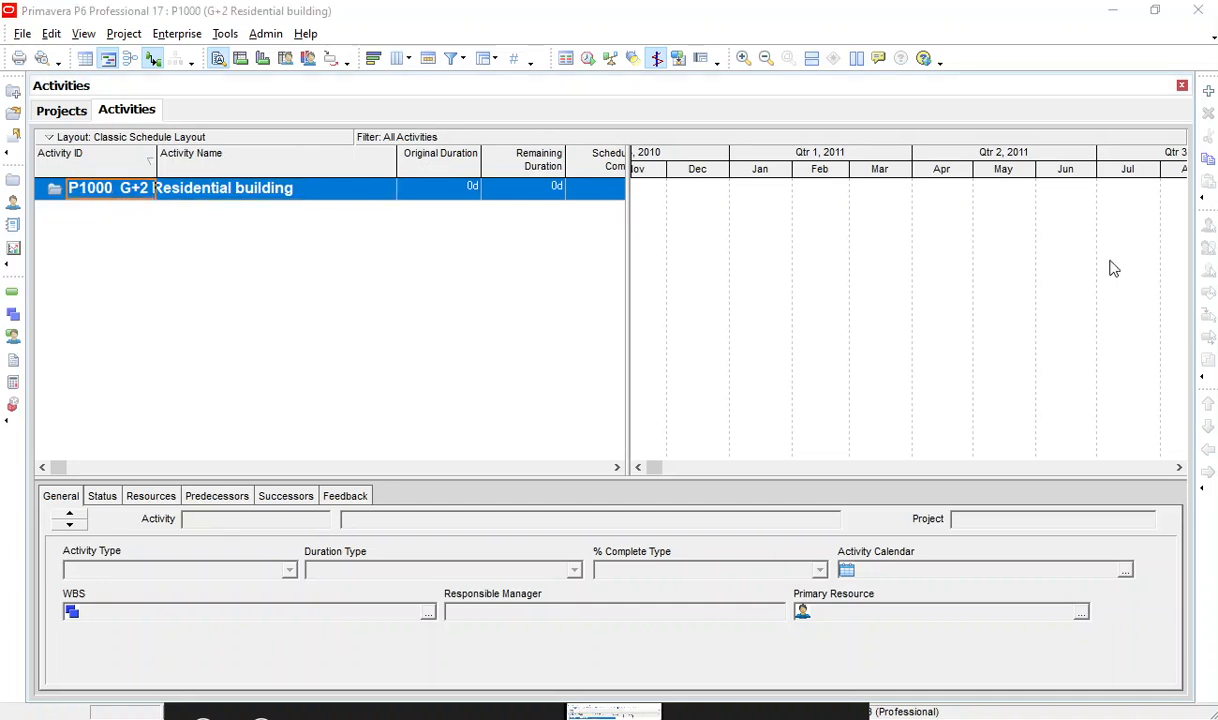
Review the PowerPoint slide on exporting and importing a project, return to Primavera P6, and start exporting the open project.
scroll(400, 464, "down", 1)
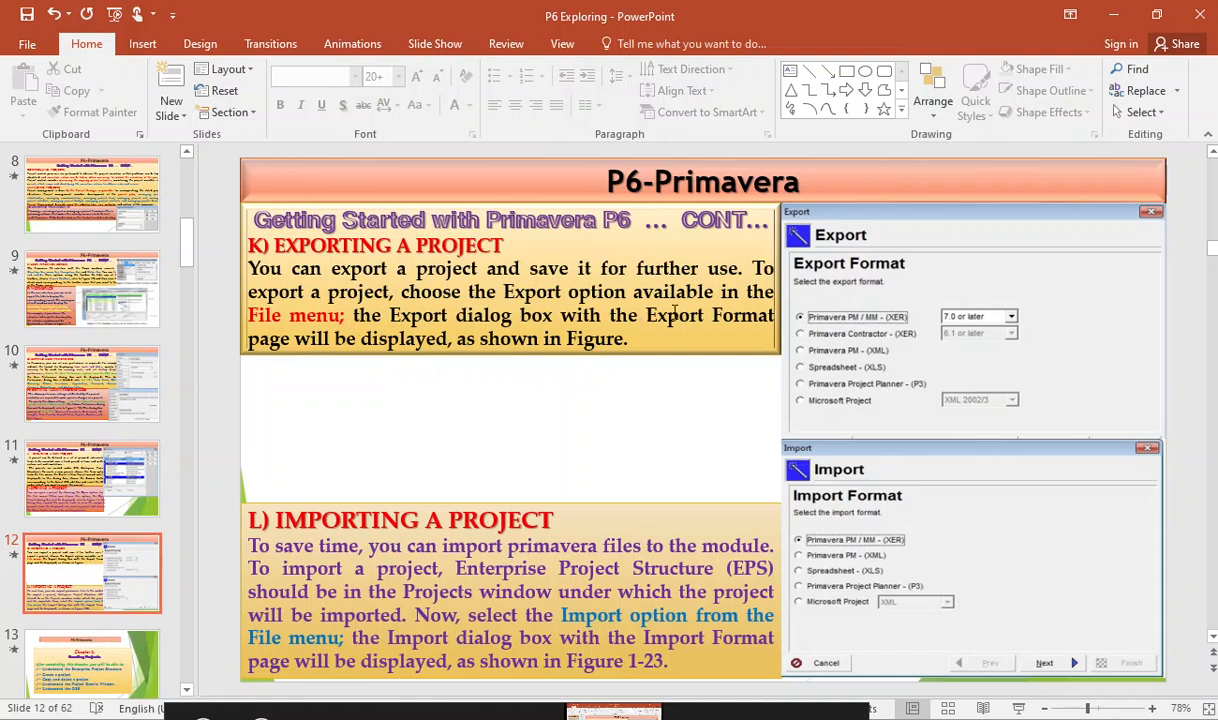
left_click(1113, 16)
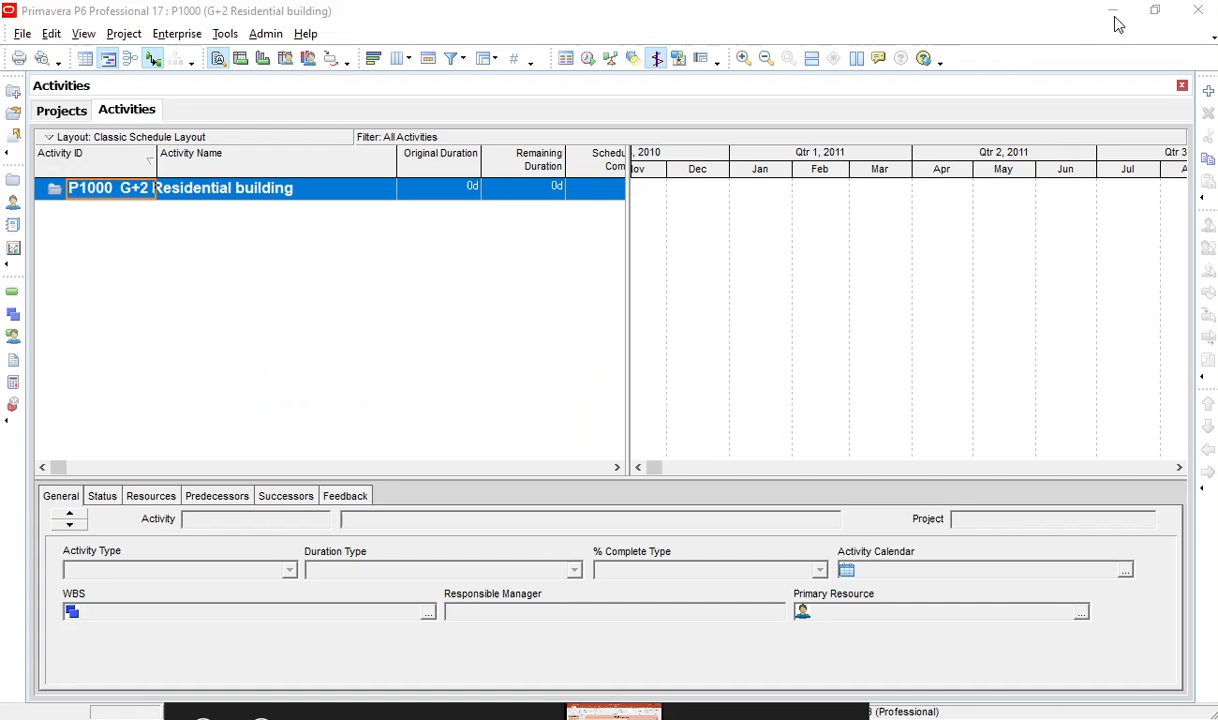
left_click(22, 34)
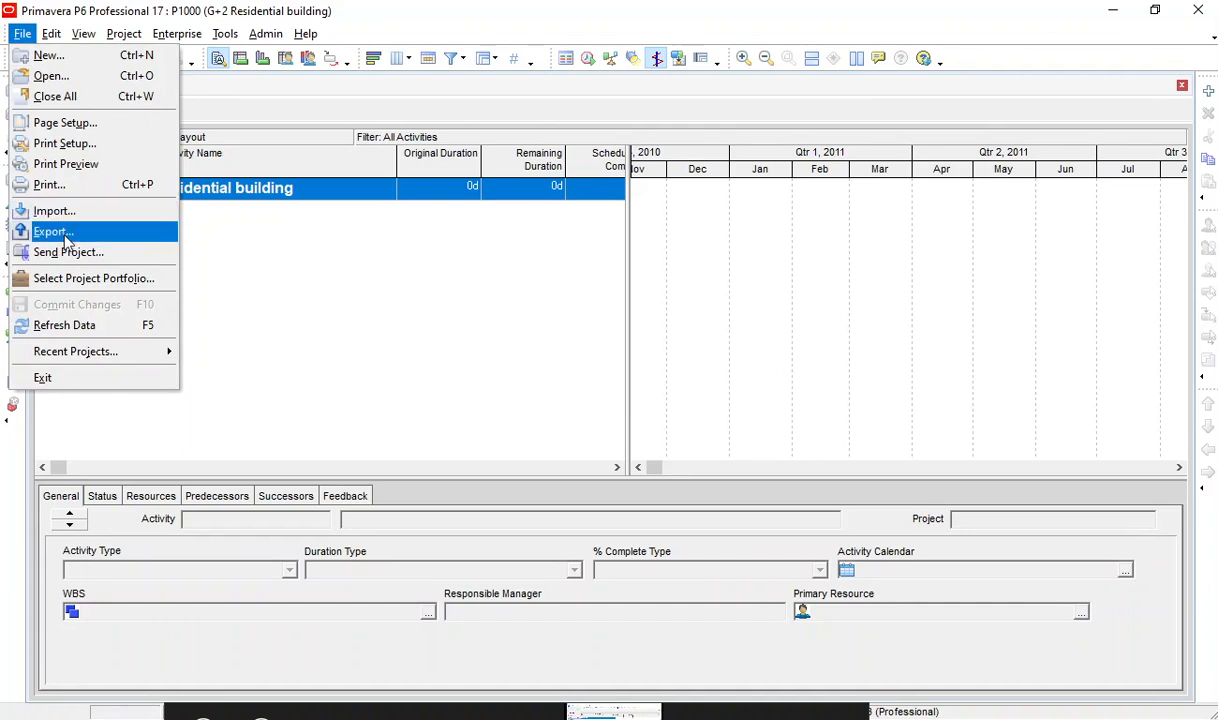
left_click(120, 233)
left_click_drag(655, 215, 531, 178)
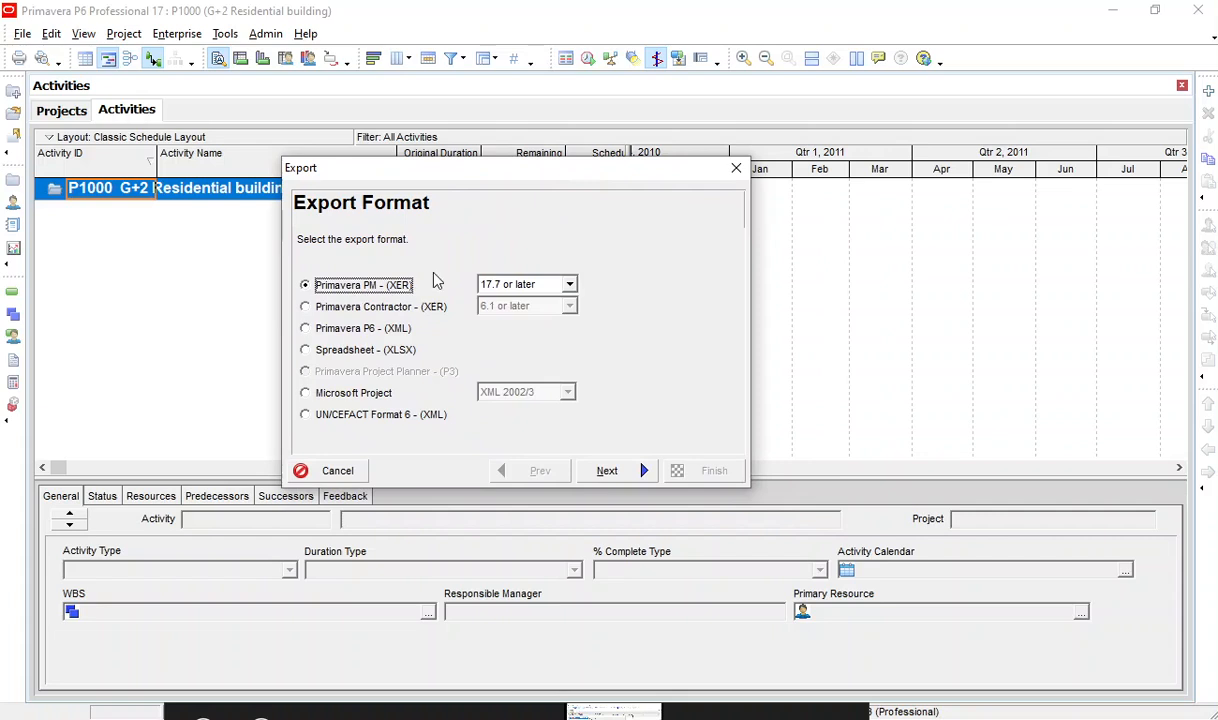
Review the Microsoft Project XML 2013 and Primavera PM (XER) export formats with their version choices, and close the wizard without exporting.
left_click(358, 390)
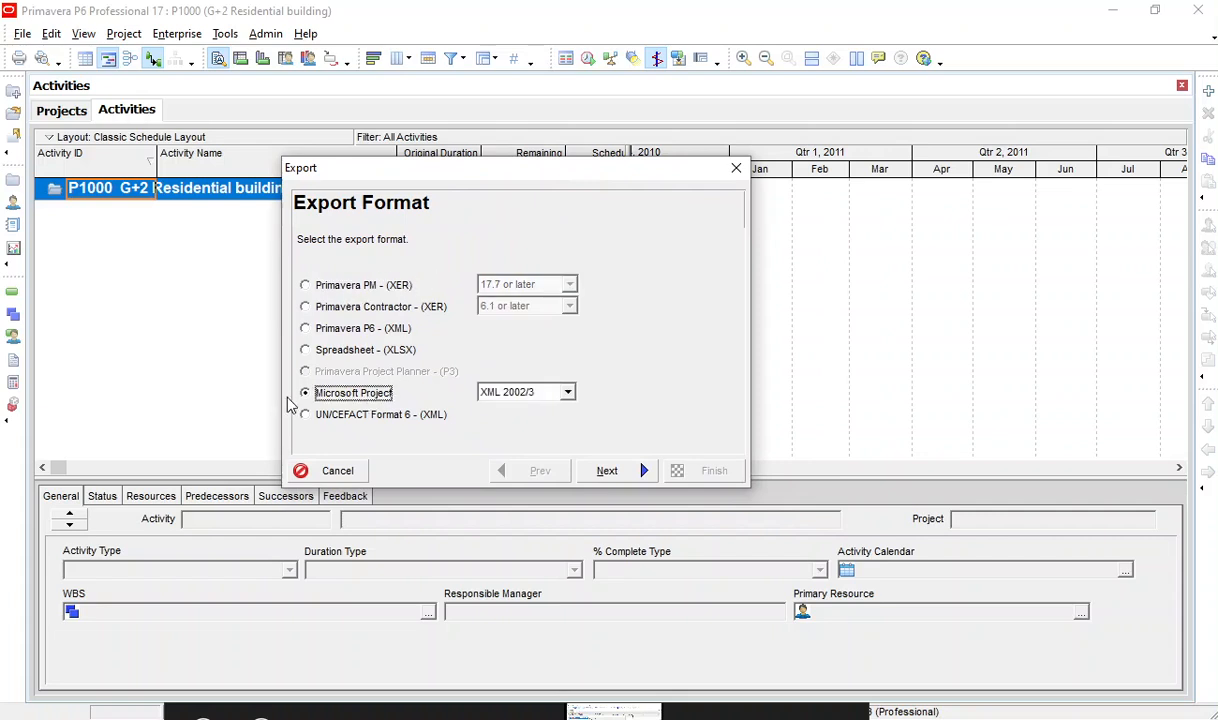
left_click(545, 394)
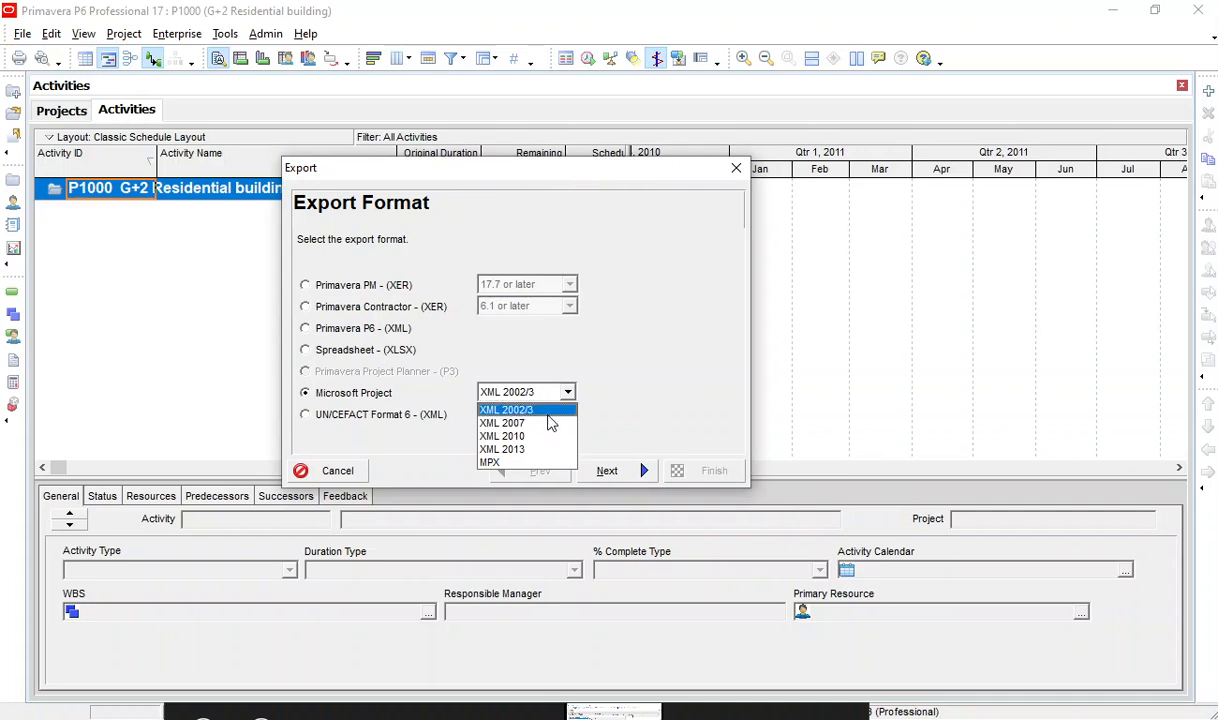
left_click(530, 449)
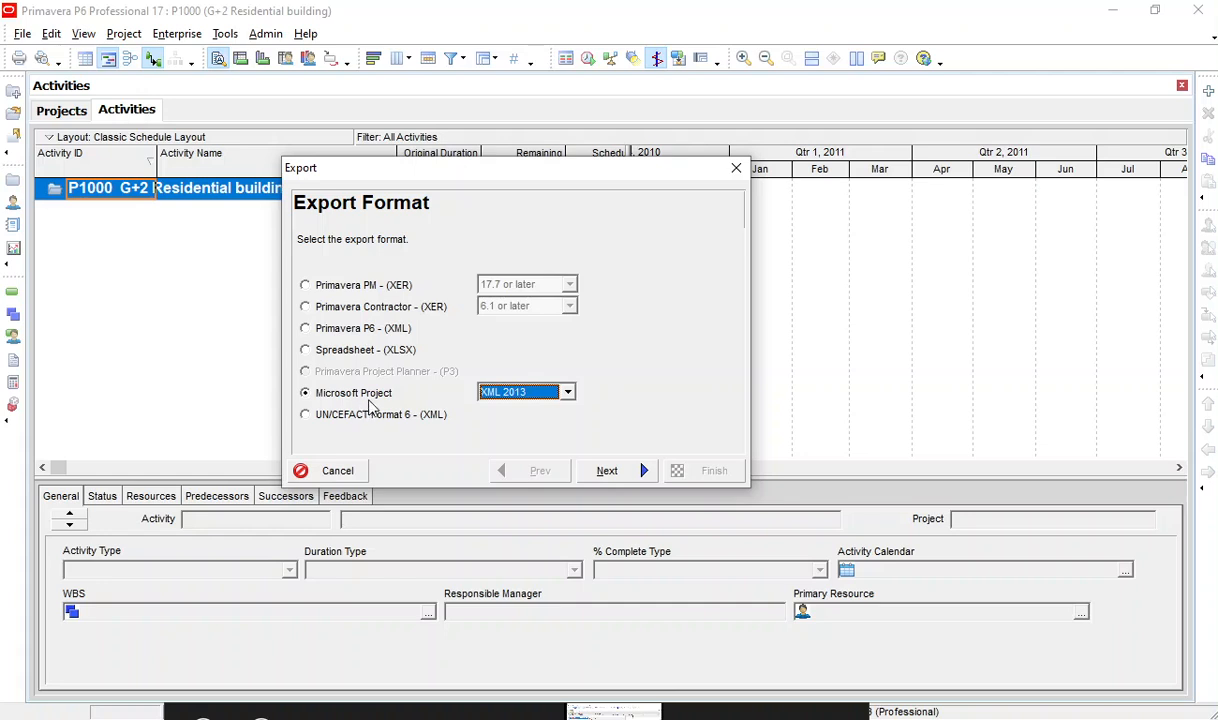
left_click(378, 285)
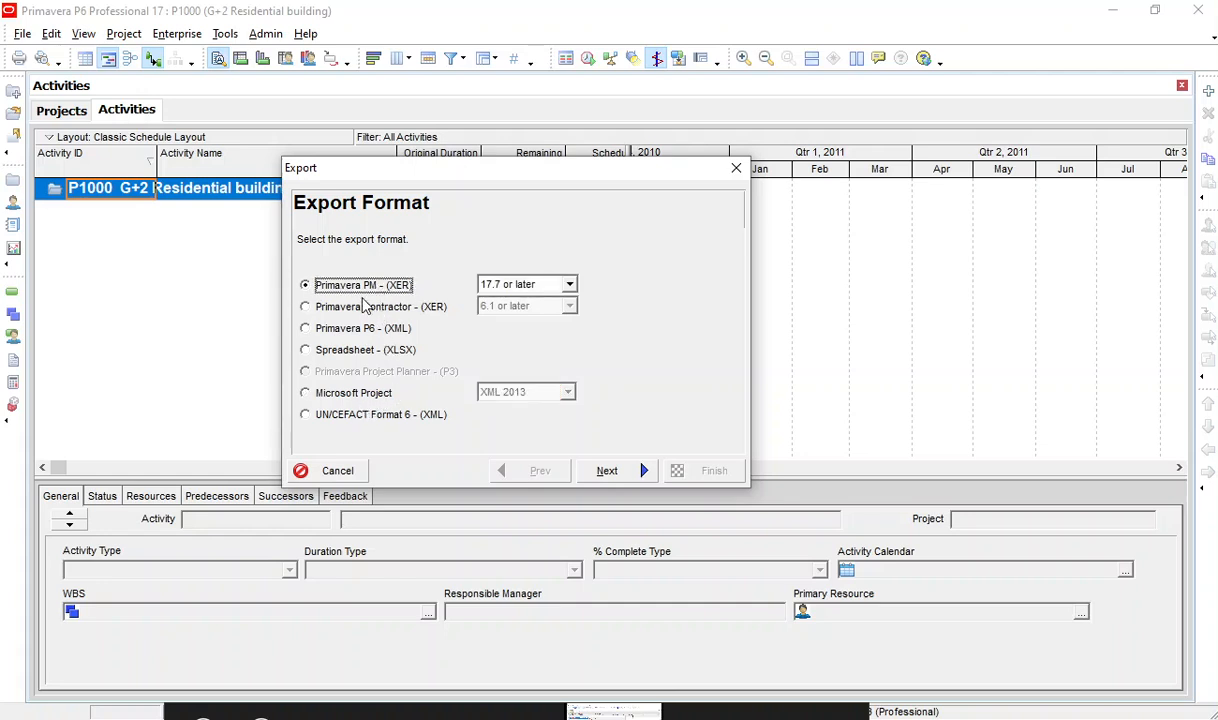
left_click(569, 285)
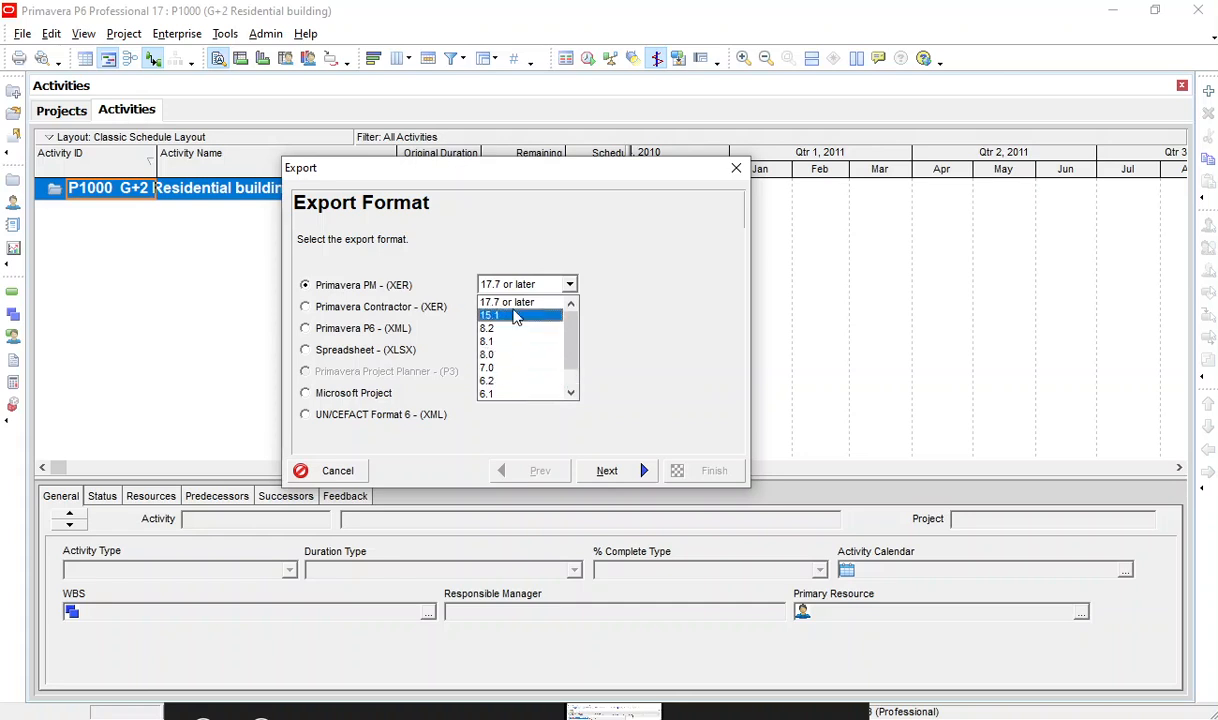
left_click(649, 279)
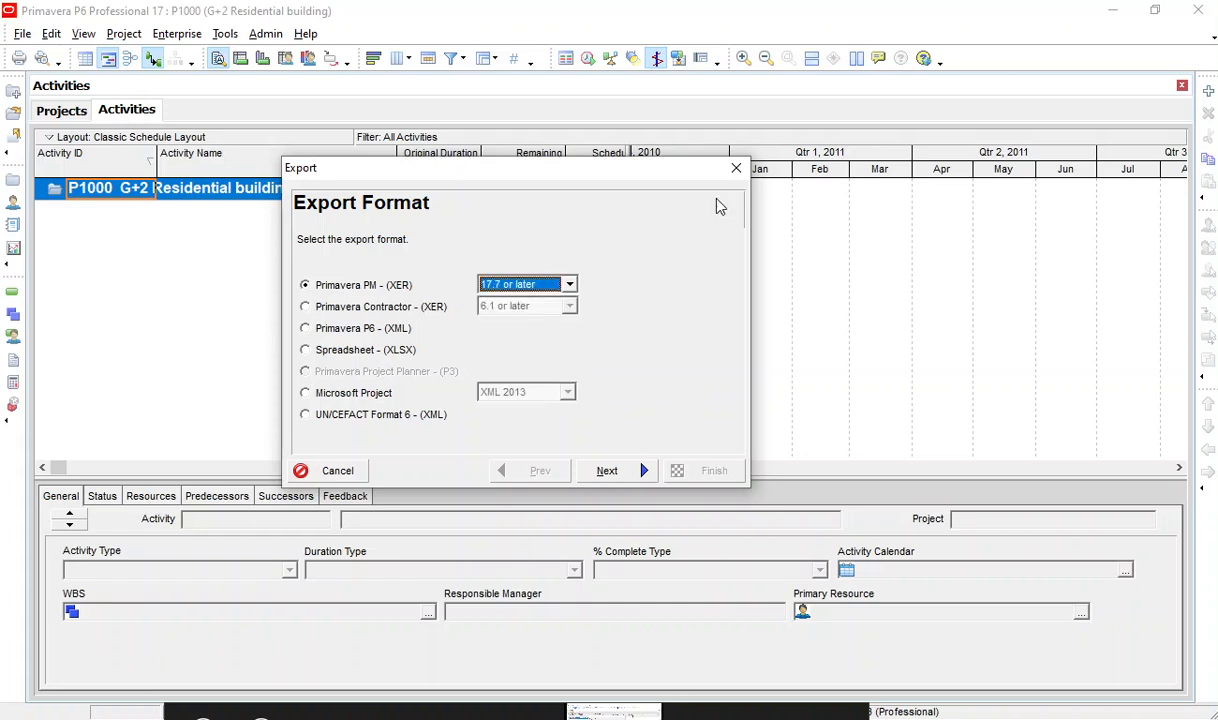
left_click(736, 168)
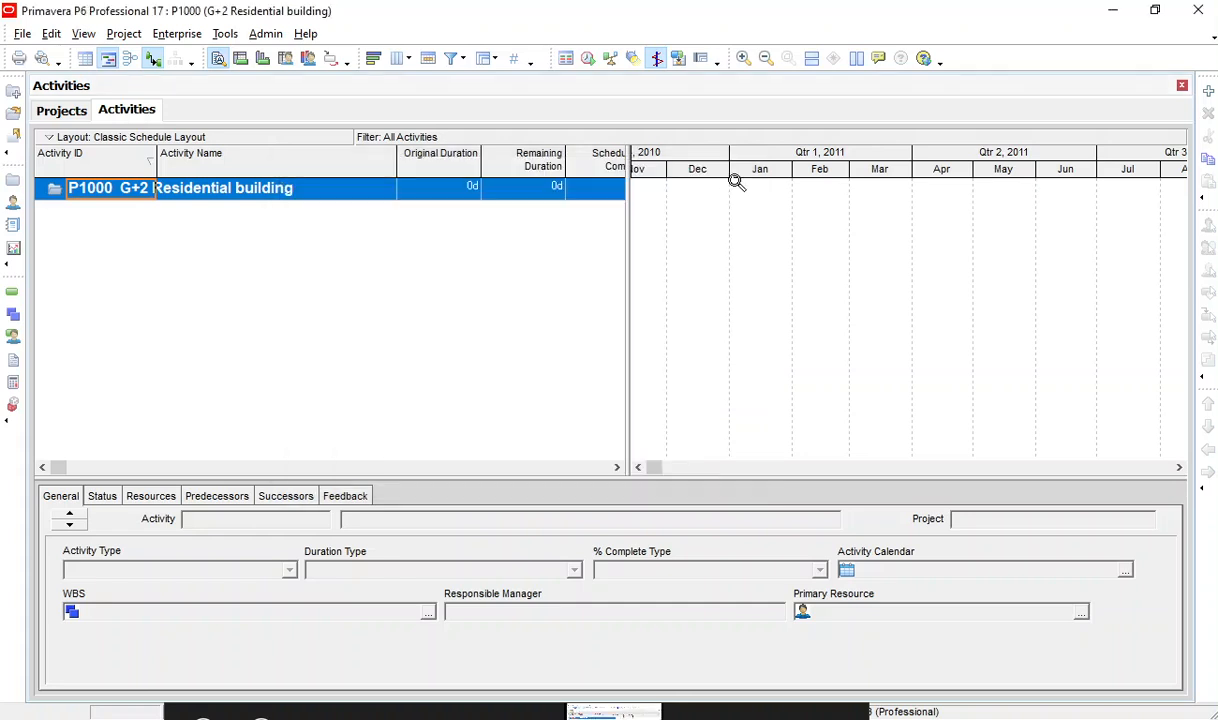
Open the Import wizard, review the Microsoft Project and Primavera PM (XER) formats, and close it without importing.
left_click(18, 36)
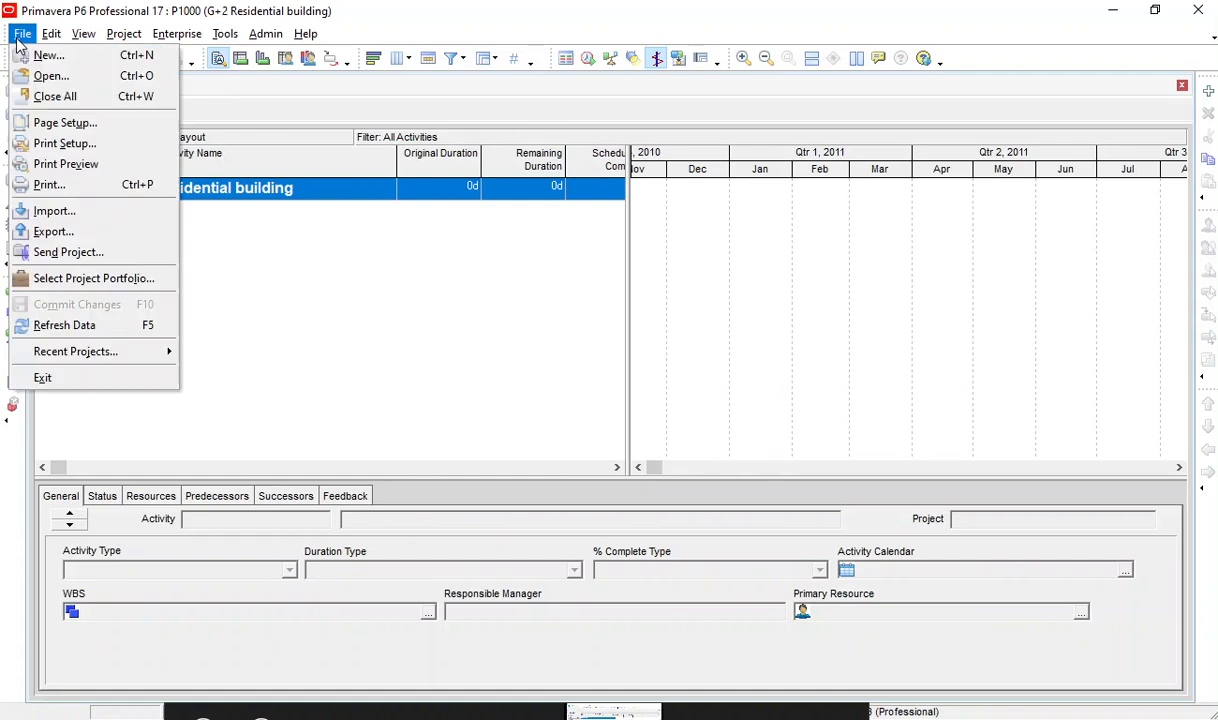
left_click(86, 217)
left_click_drag(507, 195, 440, 199)
left_click(400, 405)
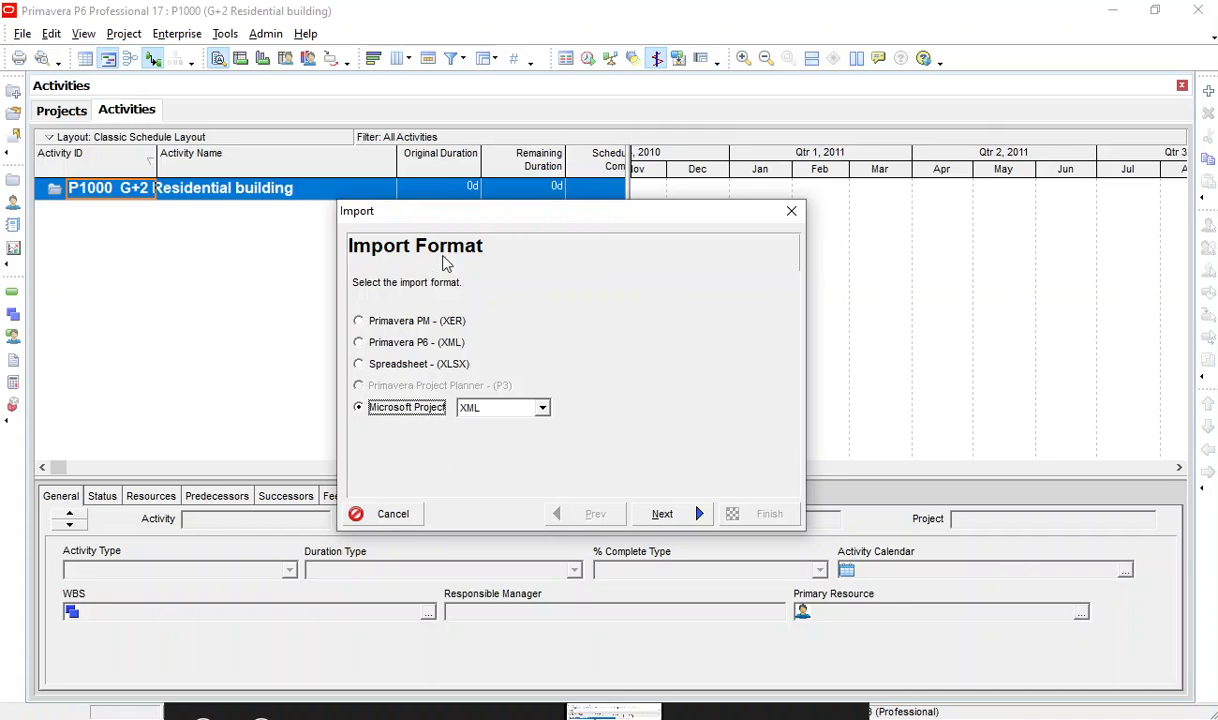
left_click(380, 324)
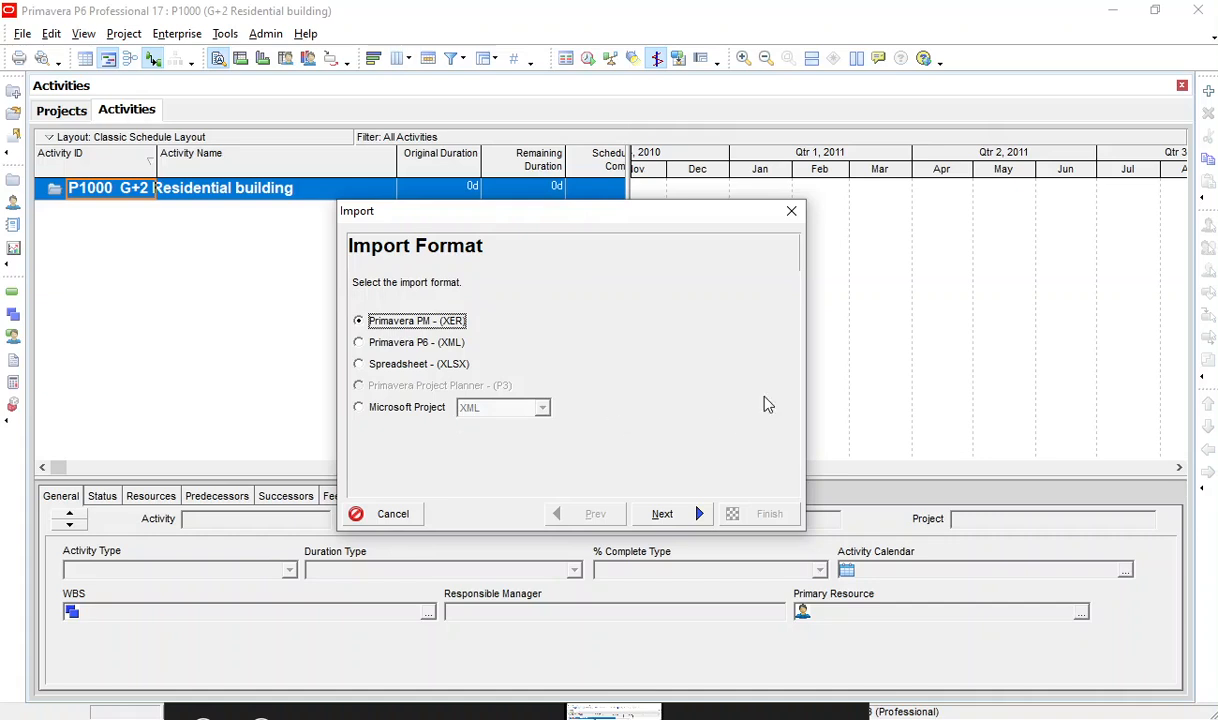
left_click(791, 212)
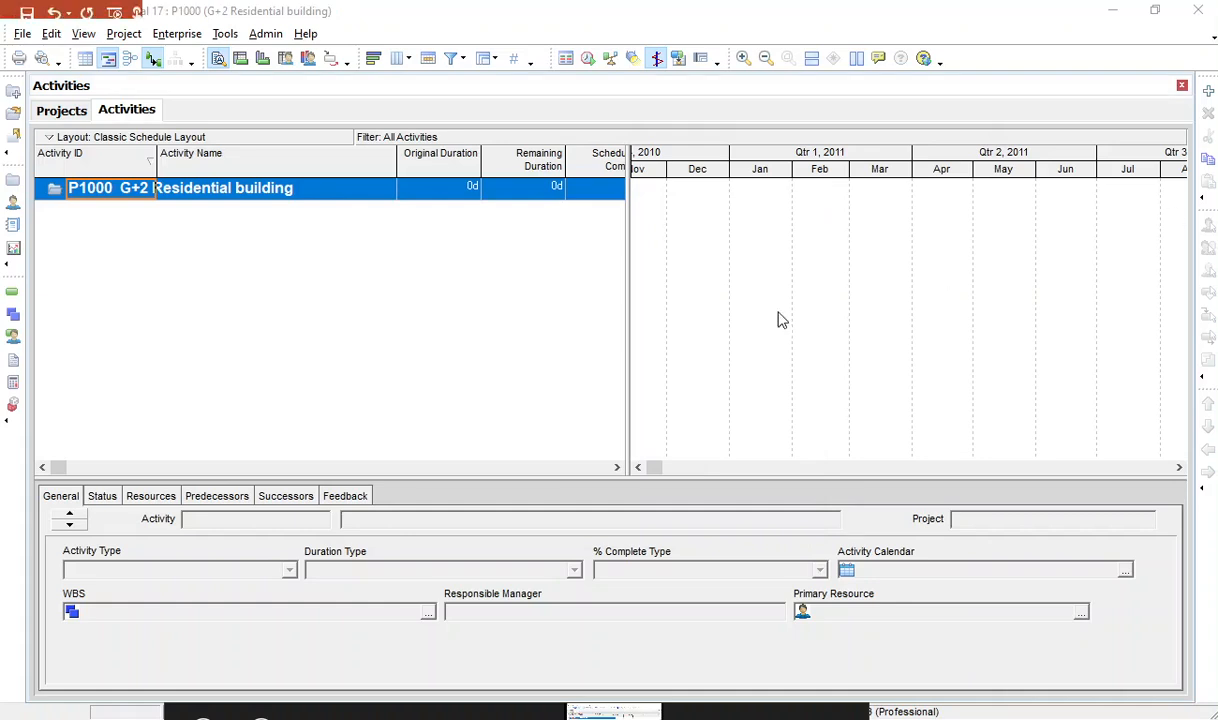
Switch to PowerPoint and display the Chapter 2: Creating Projects slide.
key("alt+Tab")
scroll(524, 524, "down", 1)
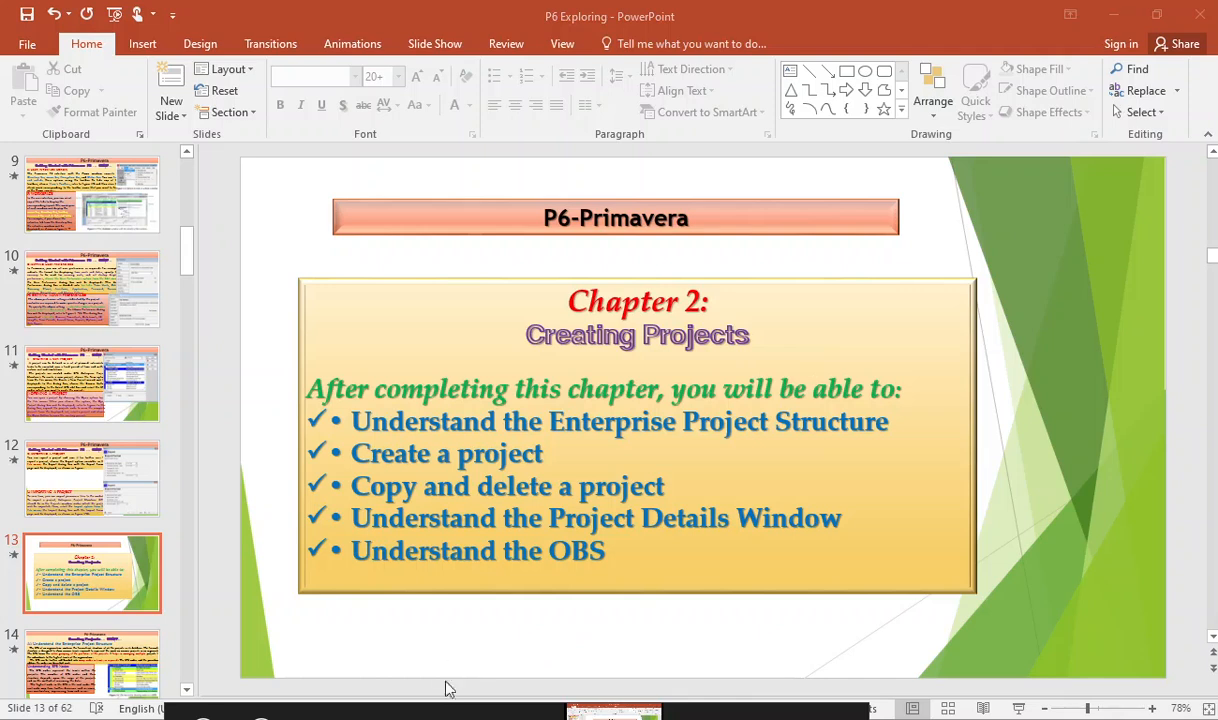
left_click_drag(708, 706, 658, 620)
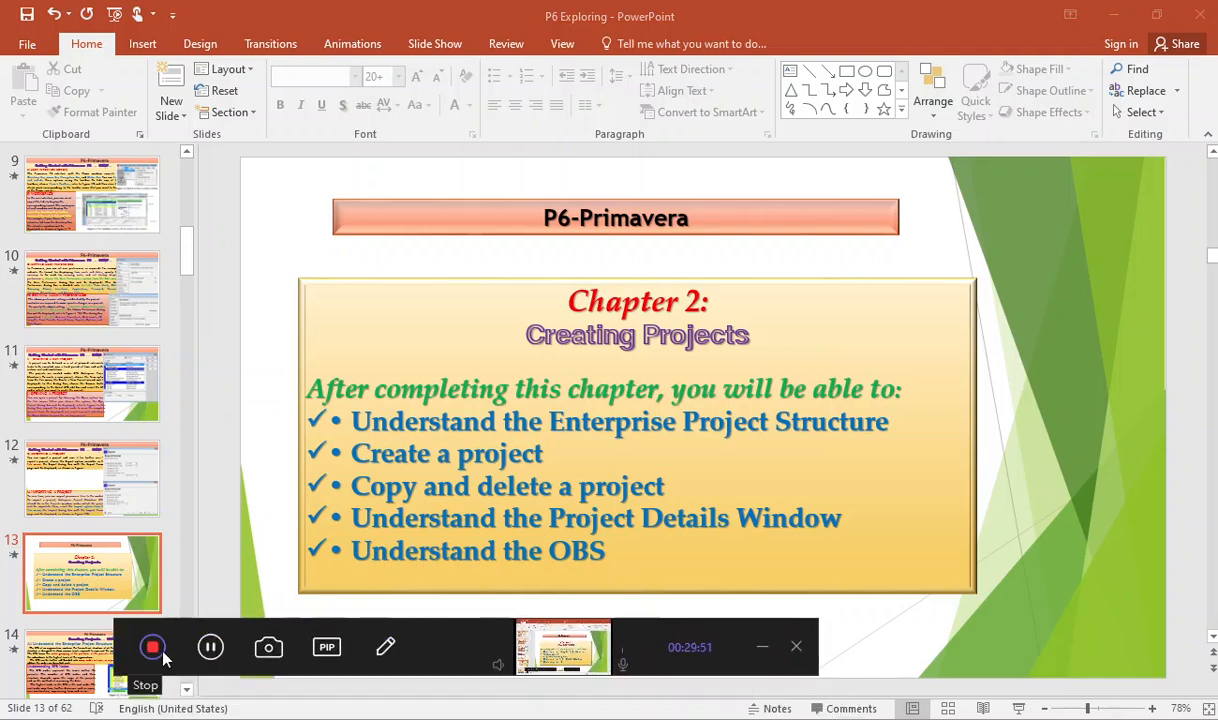